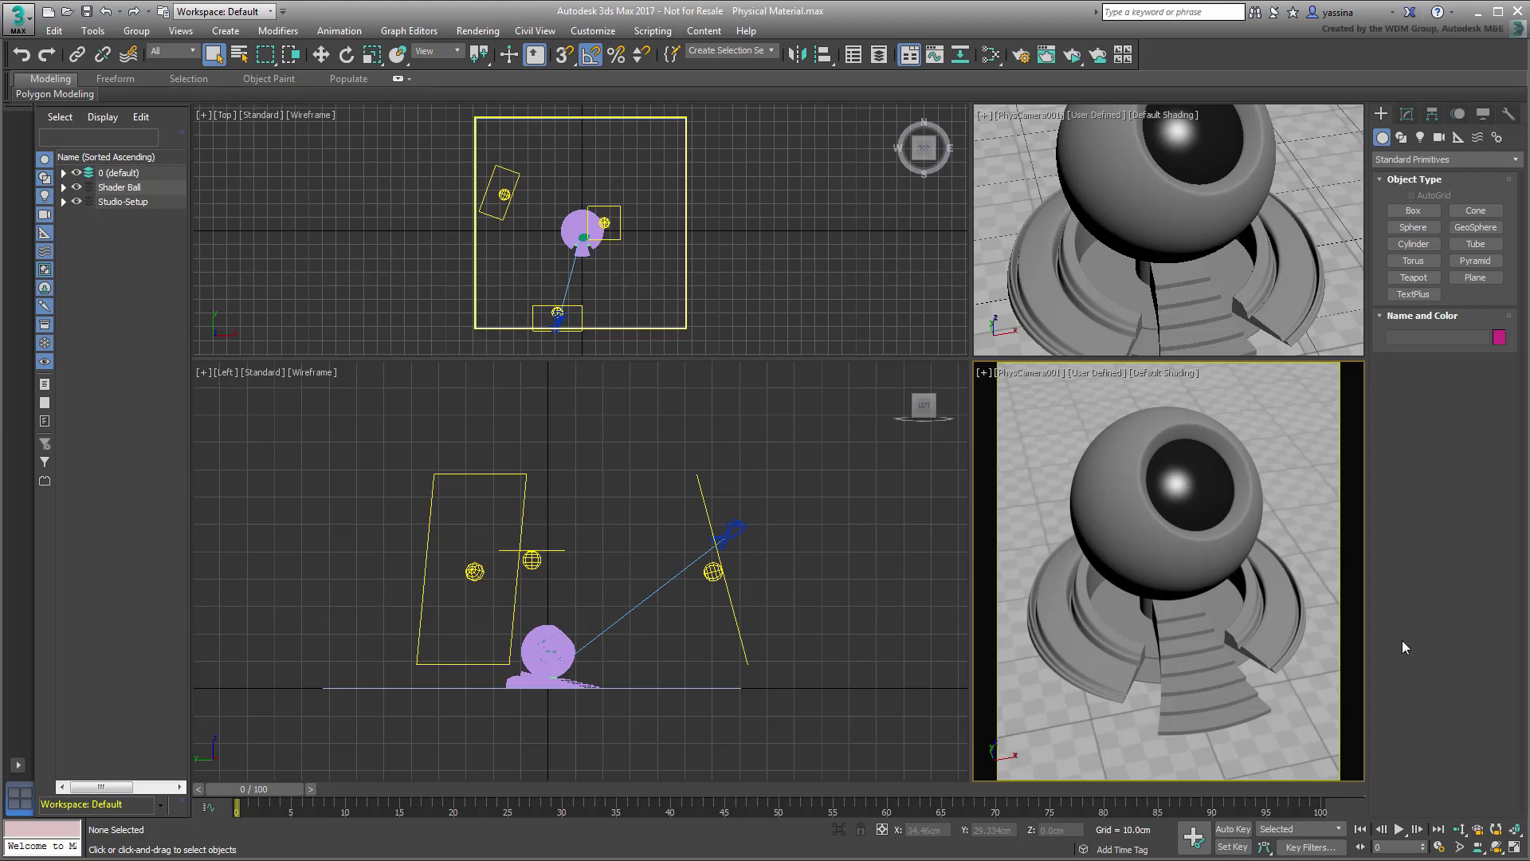
# Step: Check the ART Renderer setup and switch the lower camera viewport to an ActiveShade view
pyautogui.click(1021, 54)
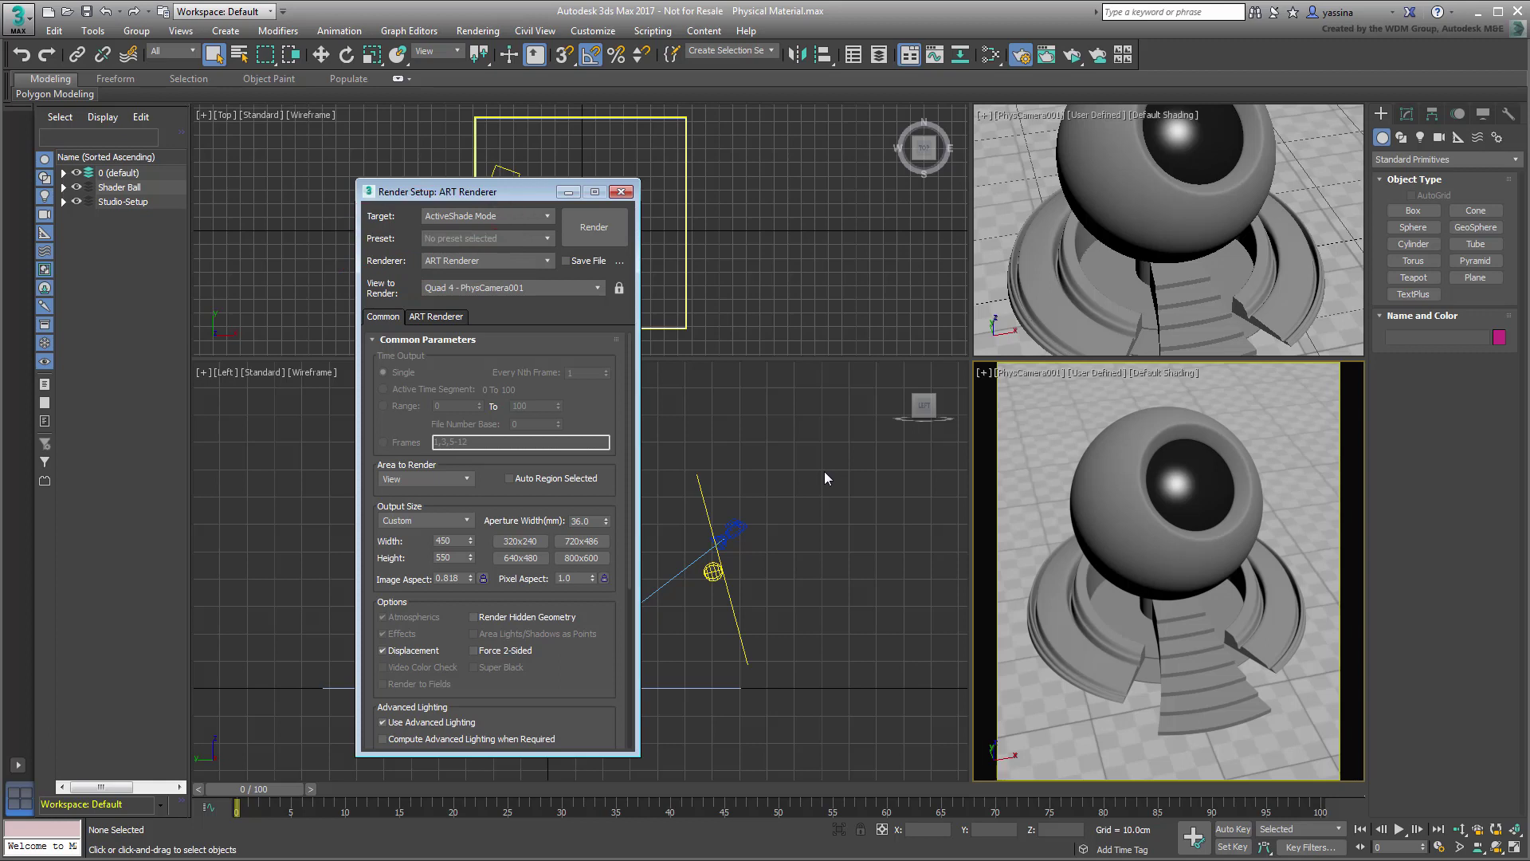
pyautogui.click(620, 192)
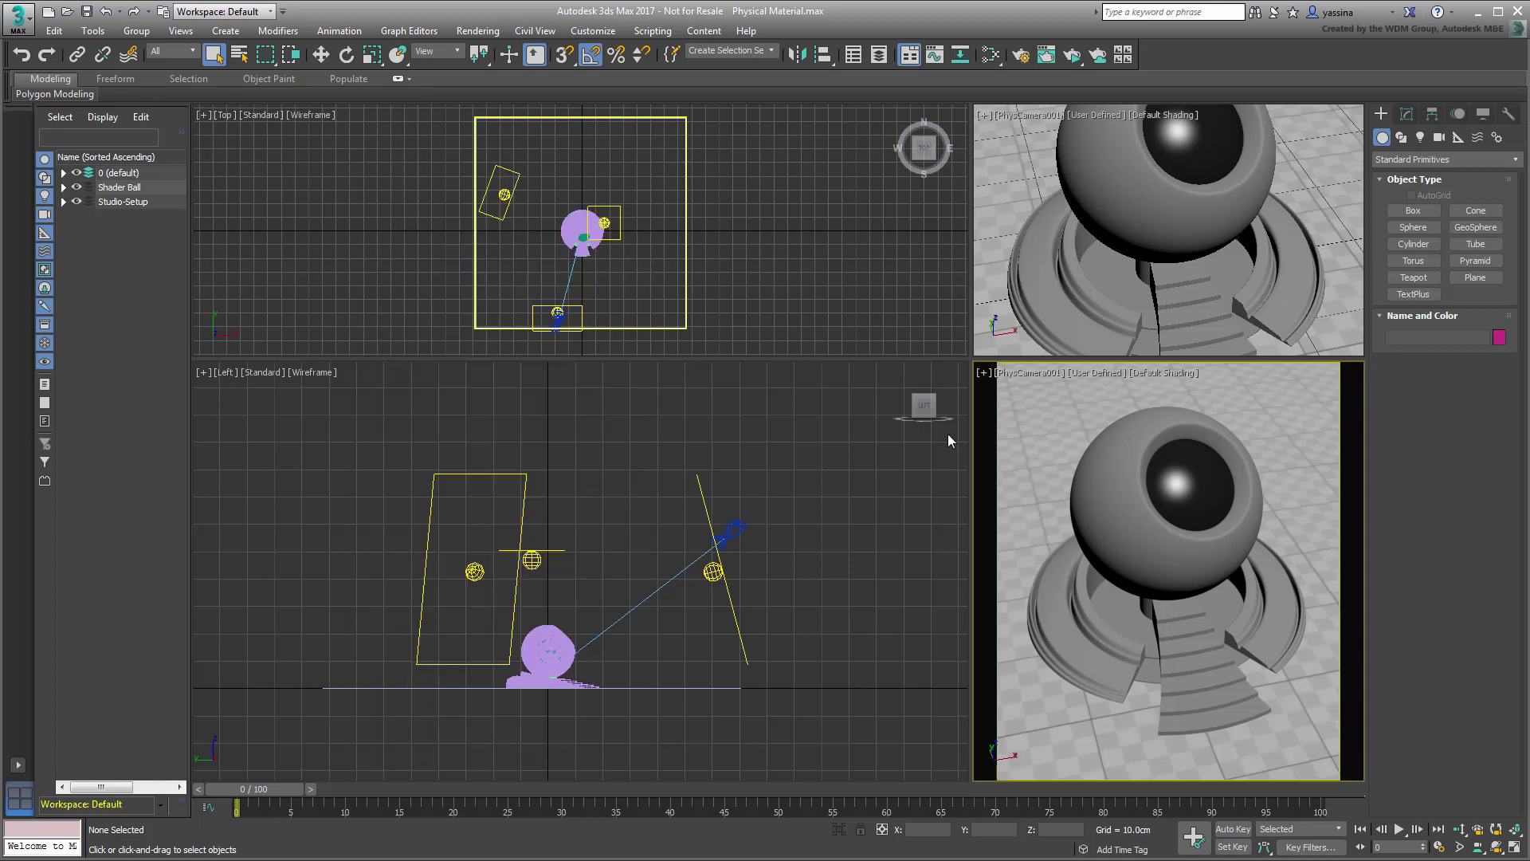
pyautogui.click(1031, 374)
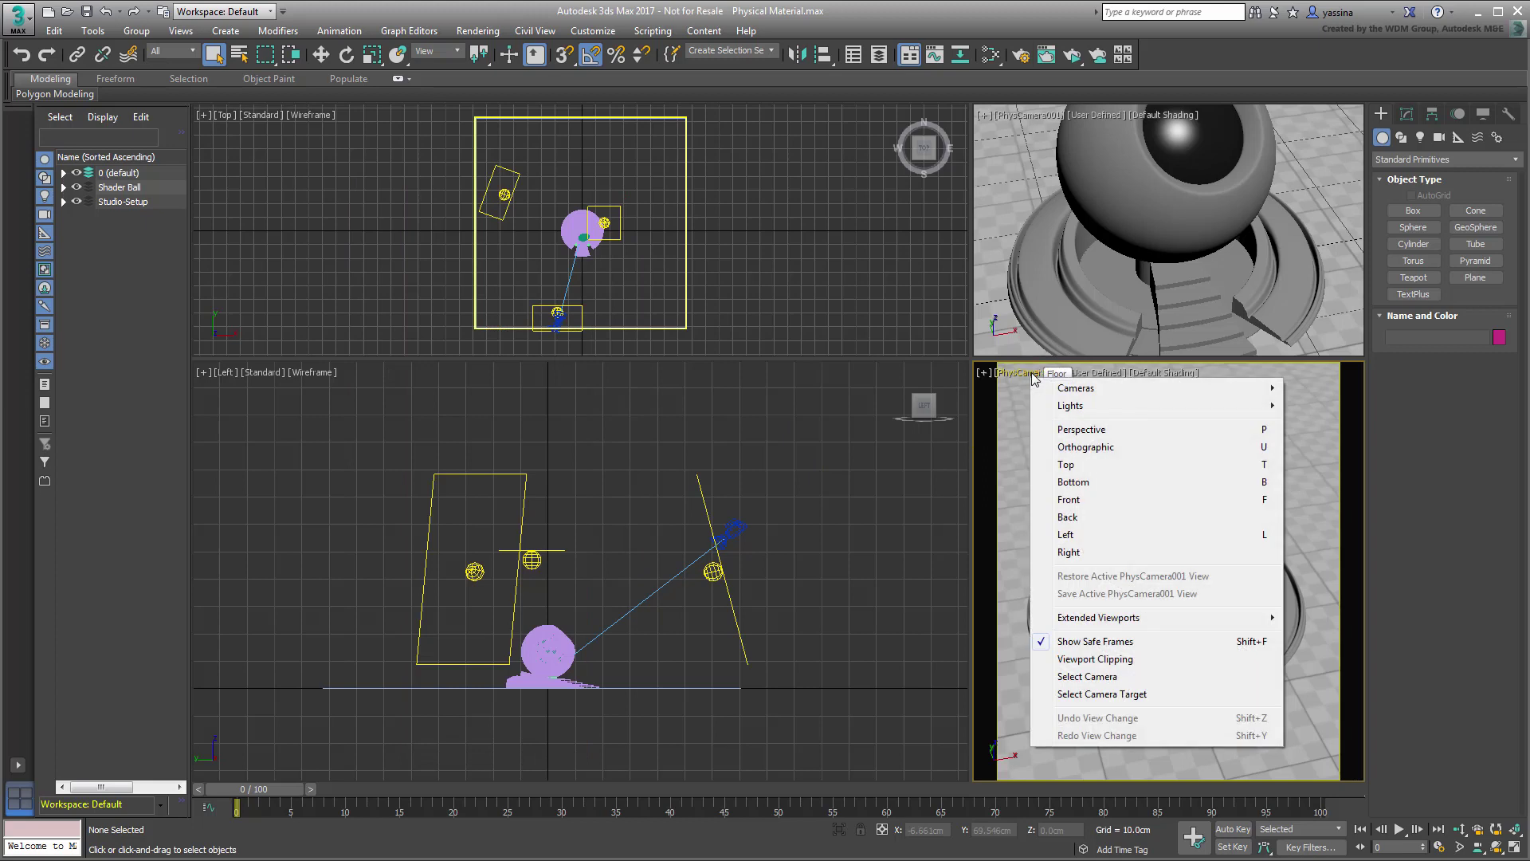
pyautogui.moveTo(1099, 618)
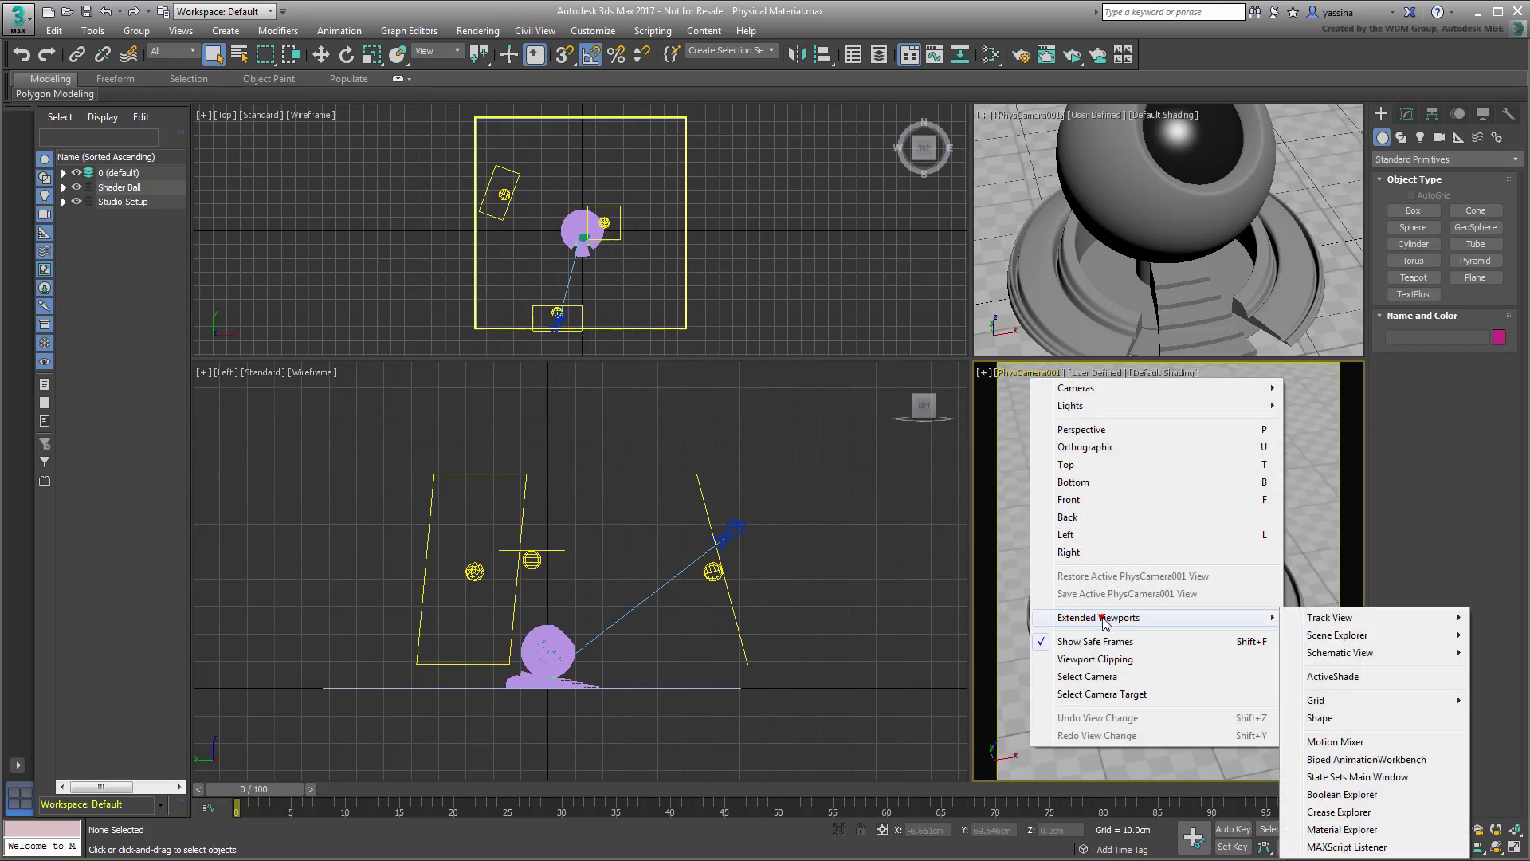
pyautogui.click(1339, 676)
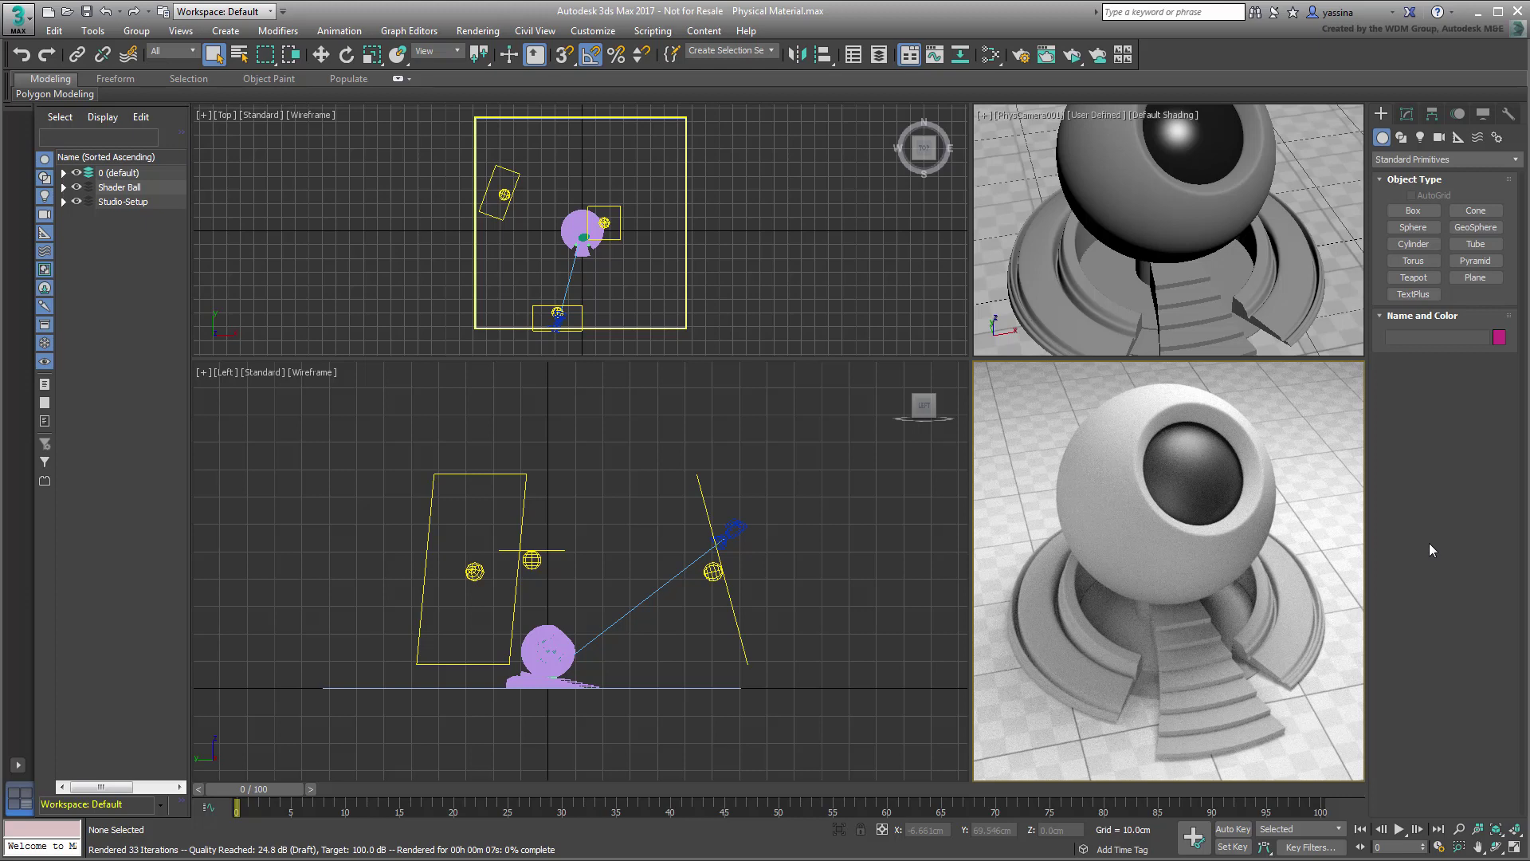
# Step: Open the Slate Material Editor and resize it to fit beside the camera viewports
pyautogui.click(989, 57)
pyautogui.moveTo(845, 294); pyautogui.dragTo(964, 294)
pyautogui.moveTo(125, 372); pyautogui.dragTo(191, 371)
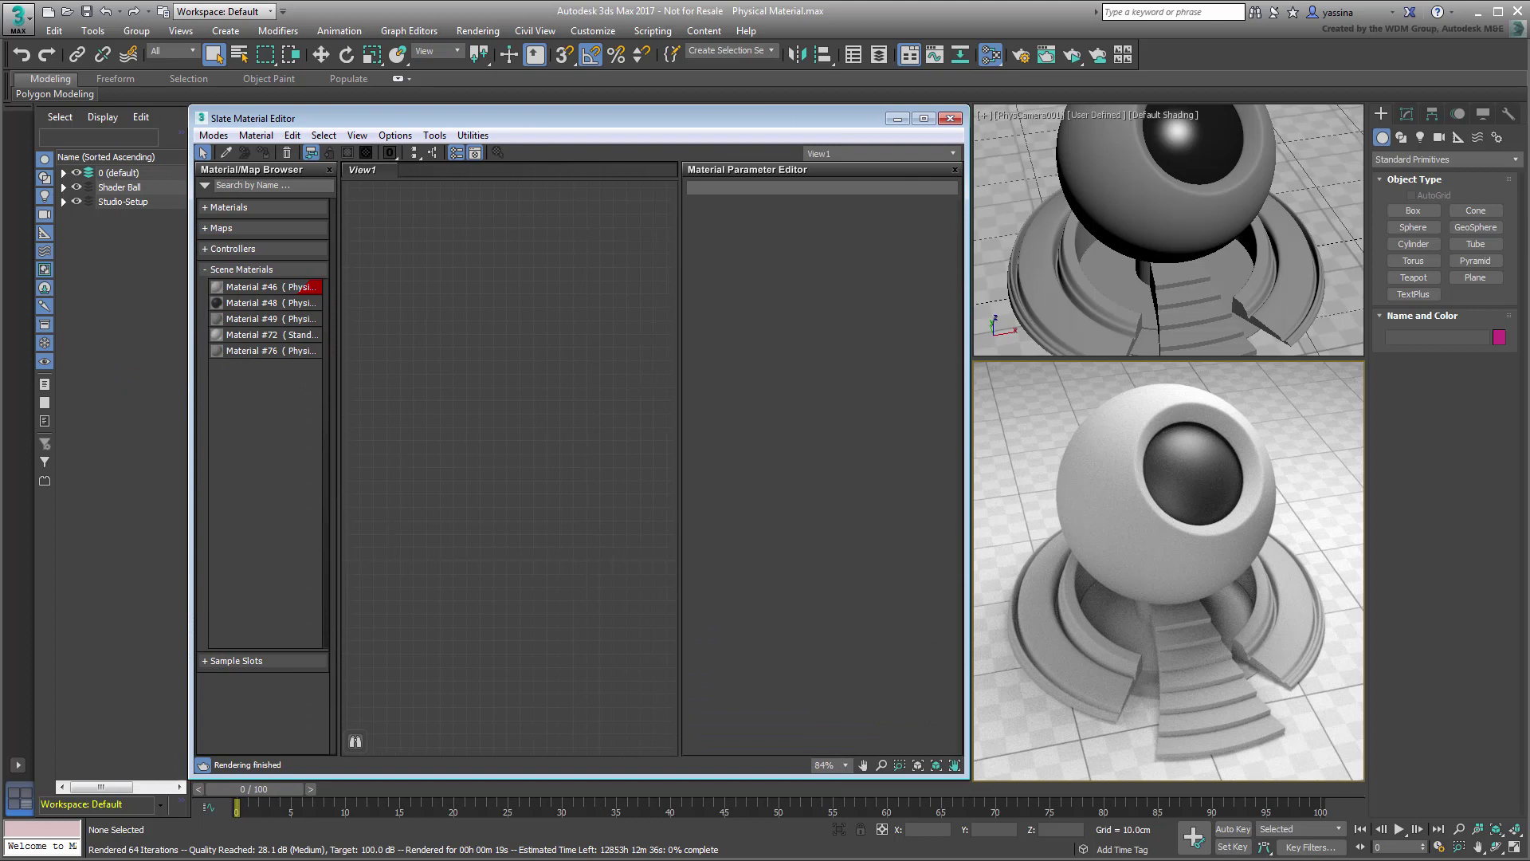
# Step: Create a Physical Material in the node view, show its parameters and assign it to the shader ball
pyautogui.click(261, 206)
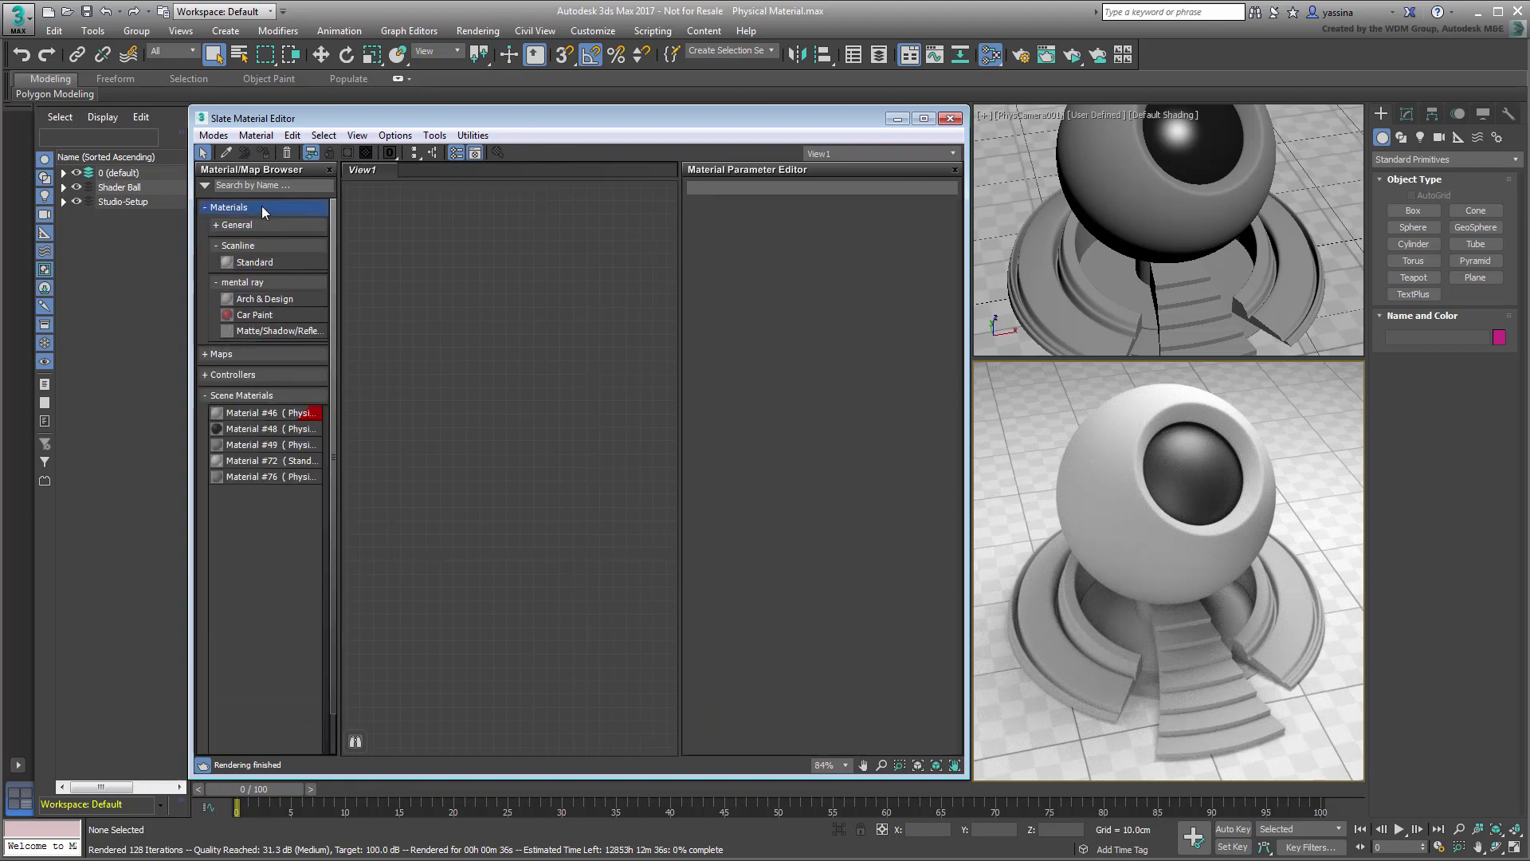
pyautogui.click(250, 227)
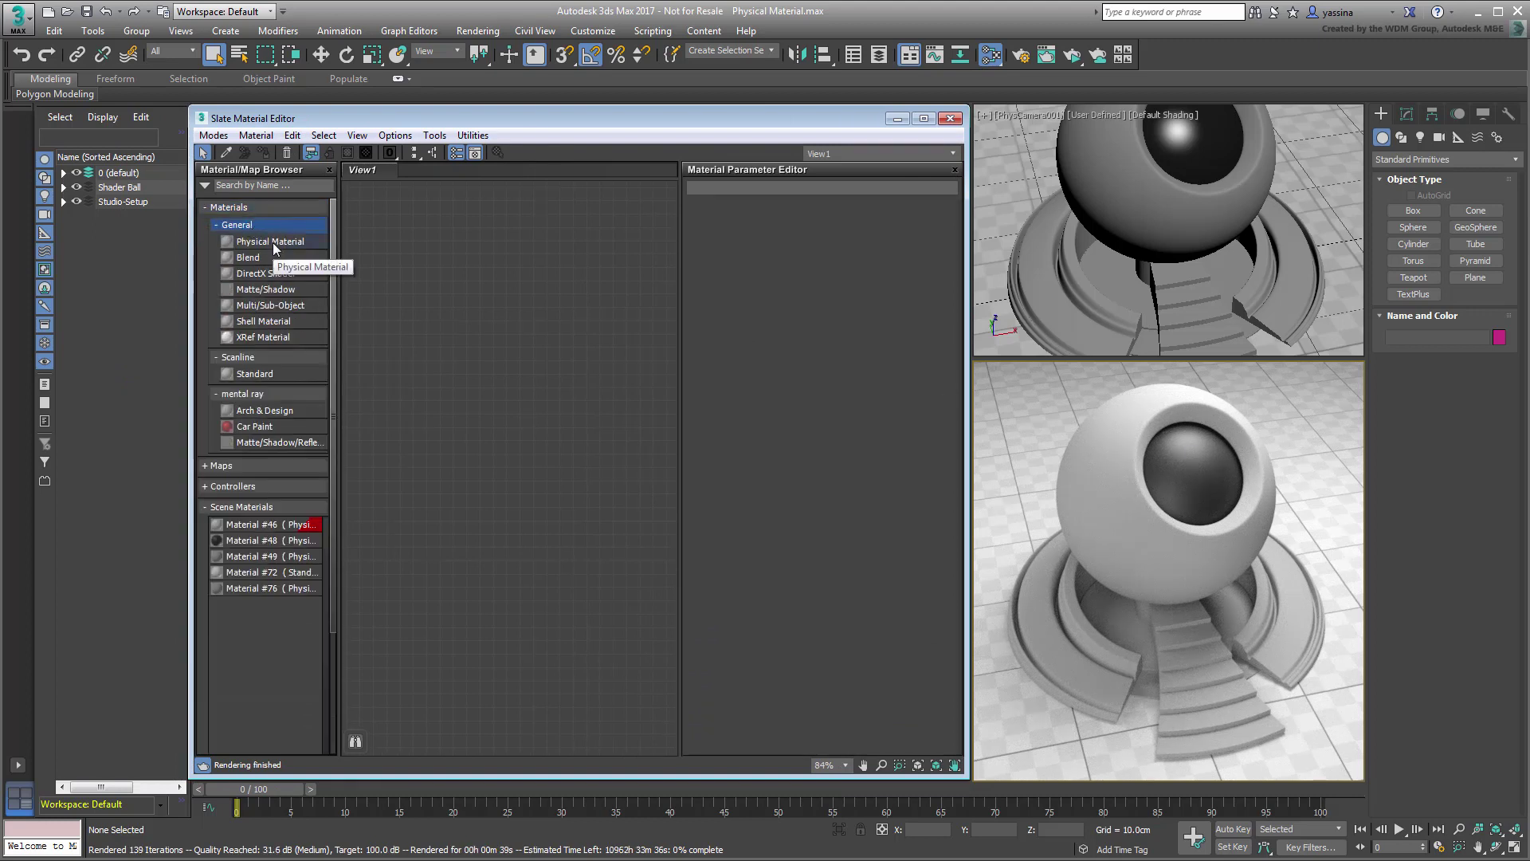
pyautogui.click(273, 243)
pyautogui.moveTo(273, 247); pyautogui.dragTo(529, 318)
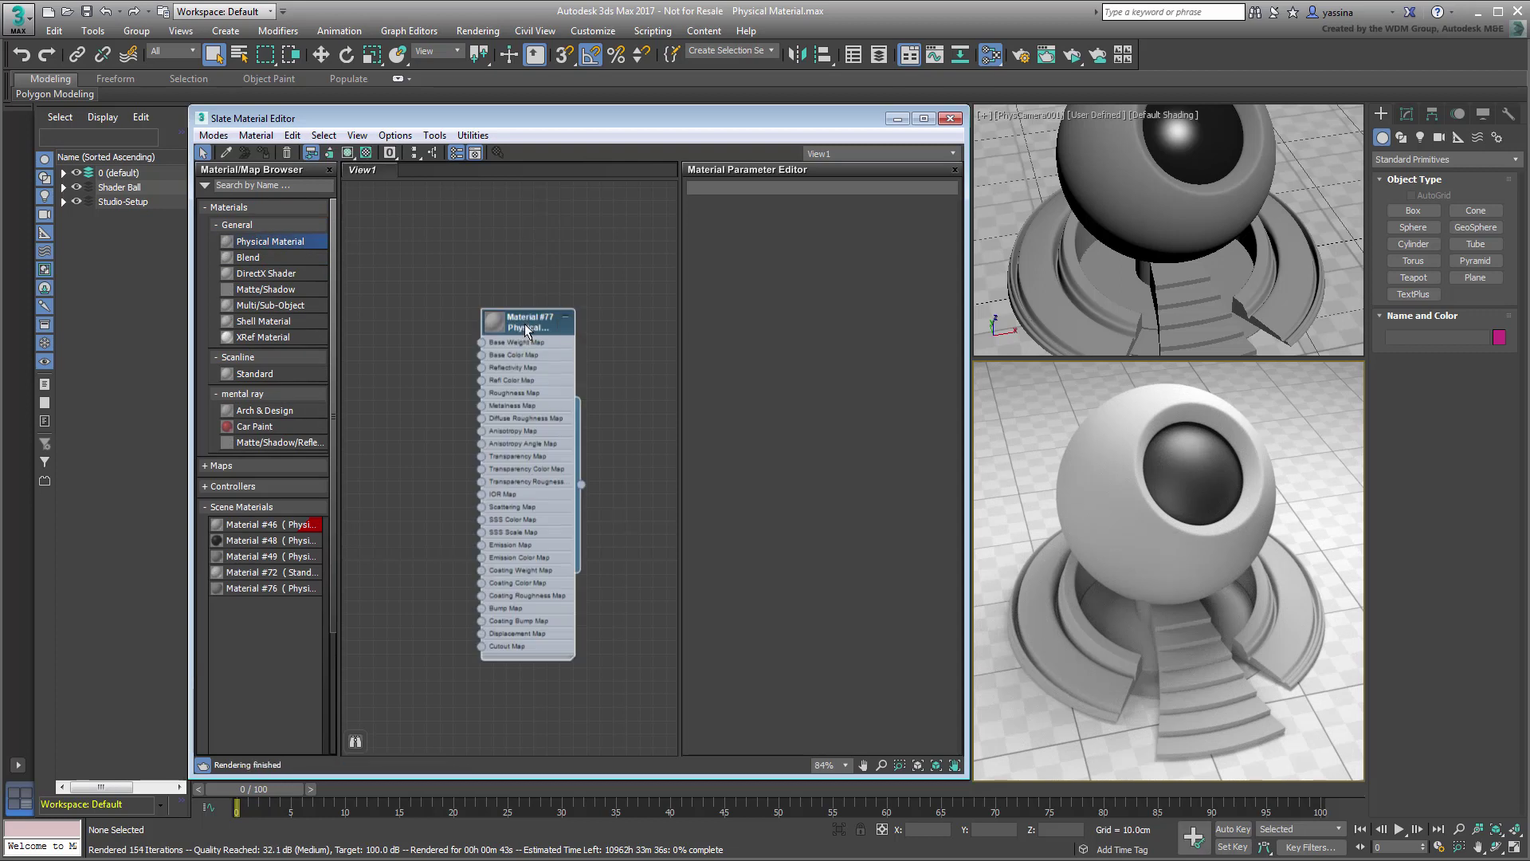
pyautogui.doubleClick(524, 324)
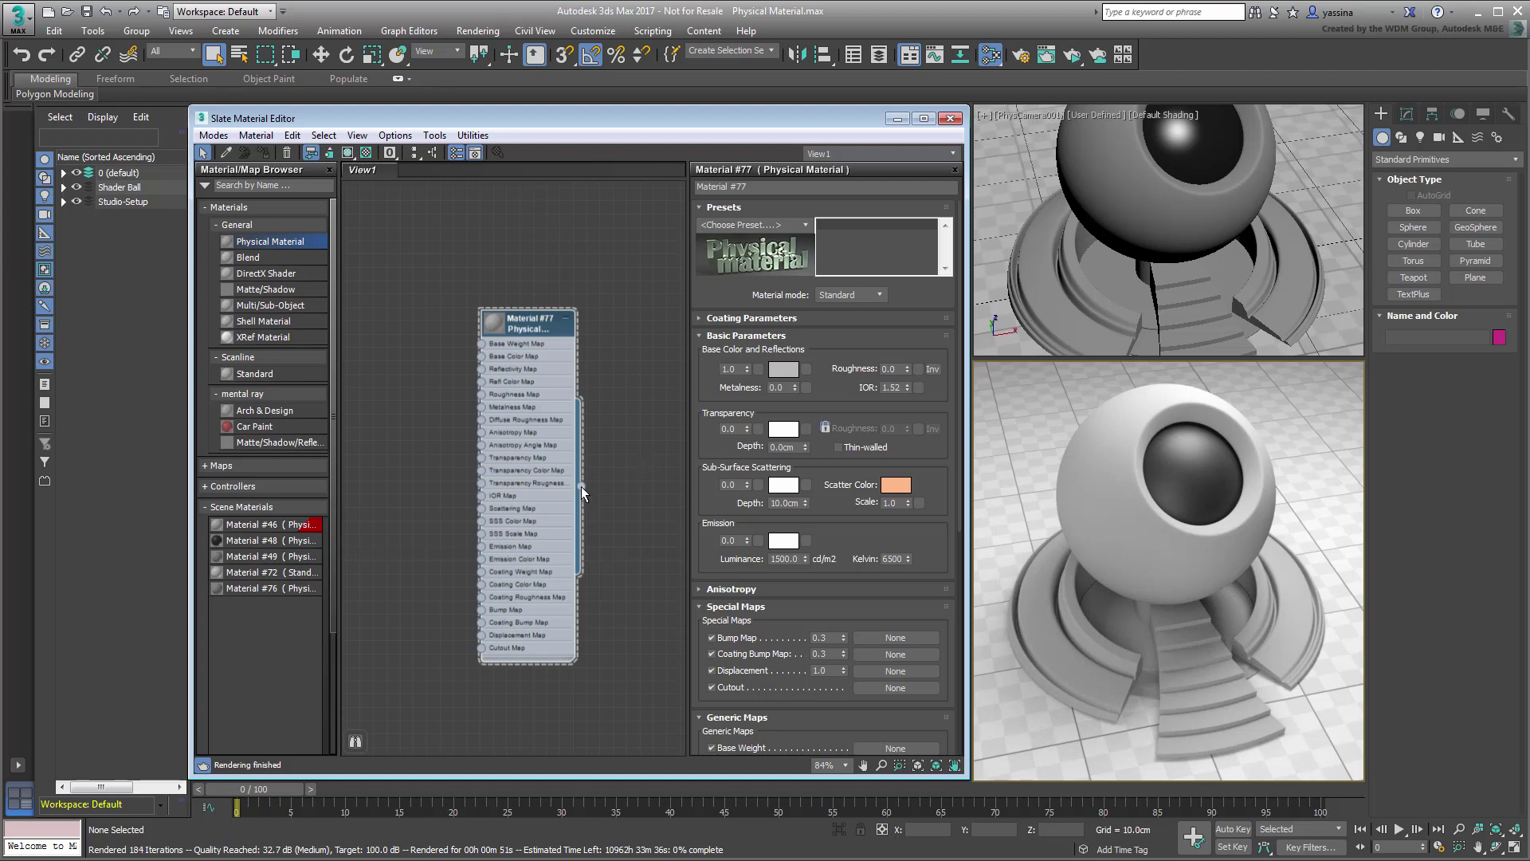
pyautogui.moveTo(580, 486); pyautogui.dragTo(1111, 213)
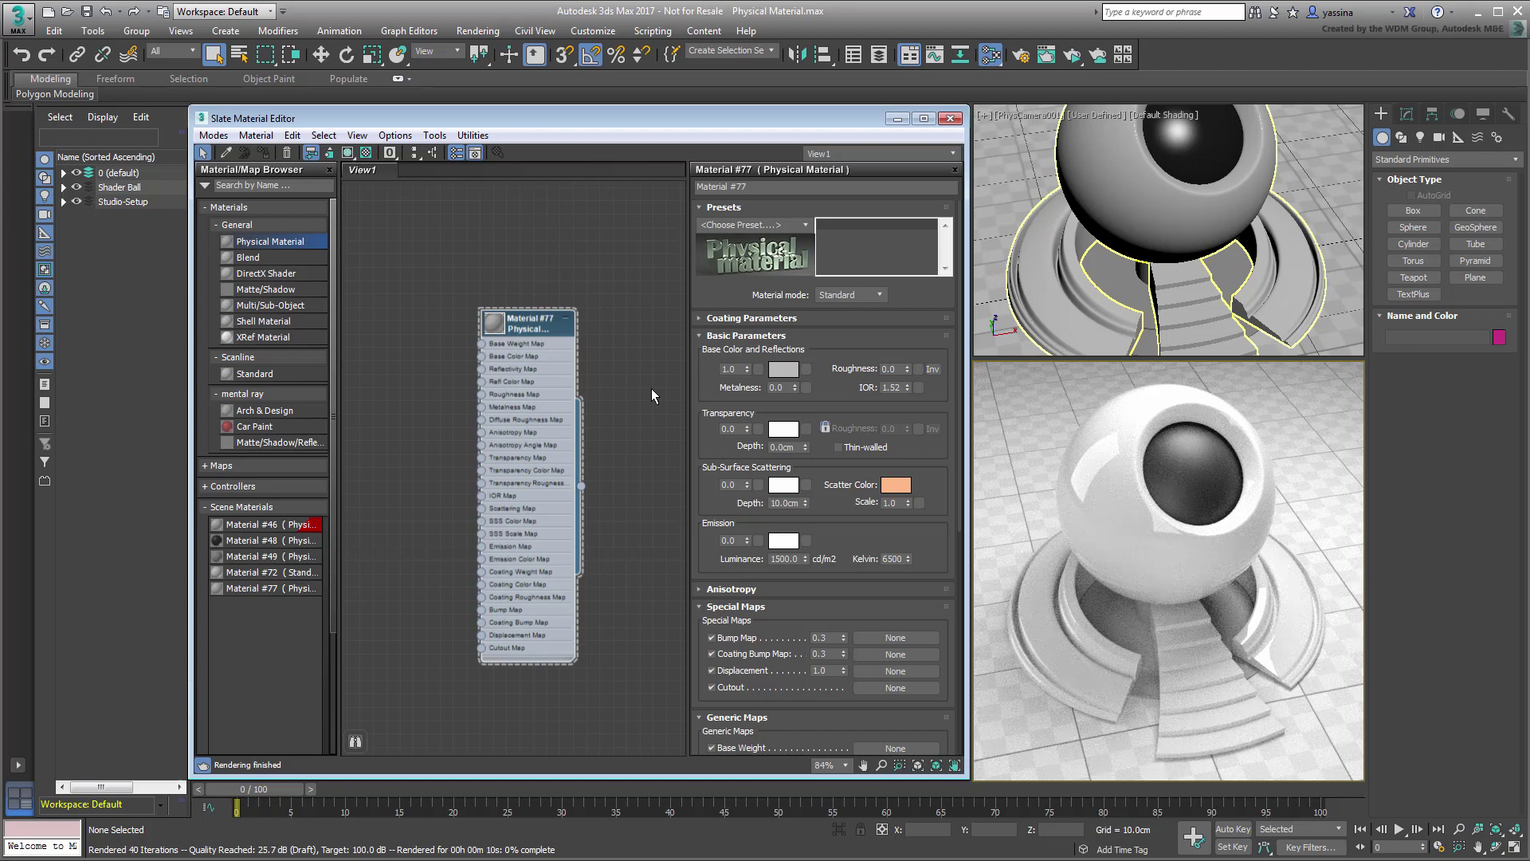
# Step: Try the Glossy Paint and Glossy Varnished Wood presets on the shader ball's material
pyautogui.click(806, 228)
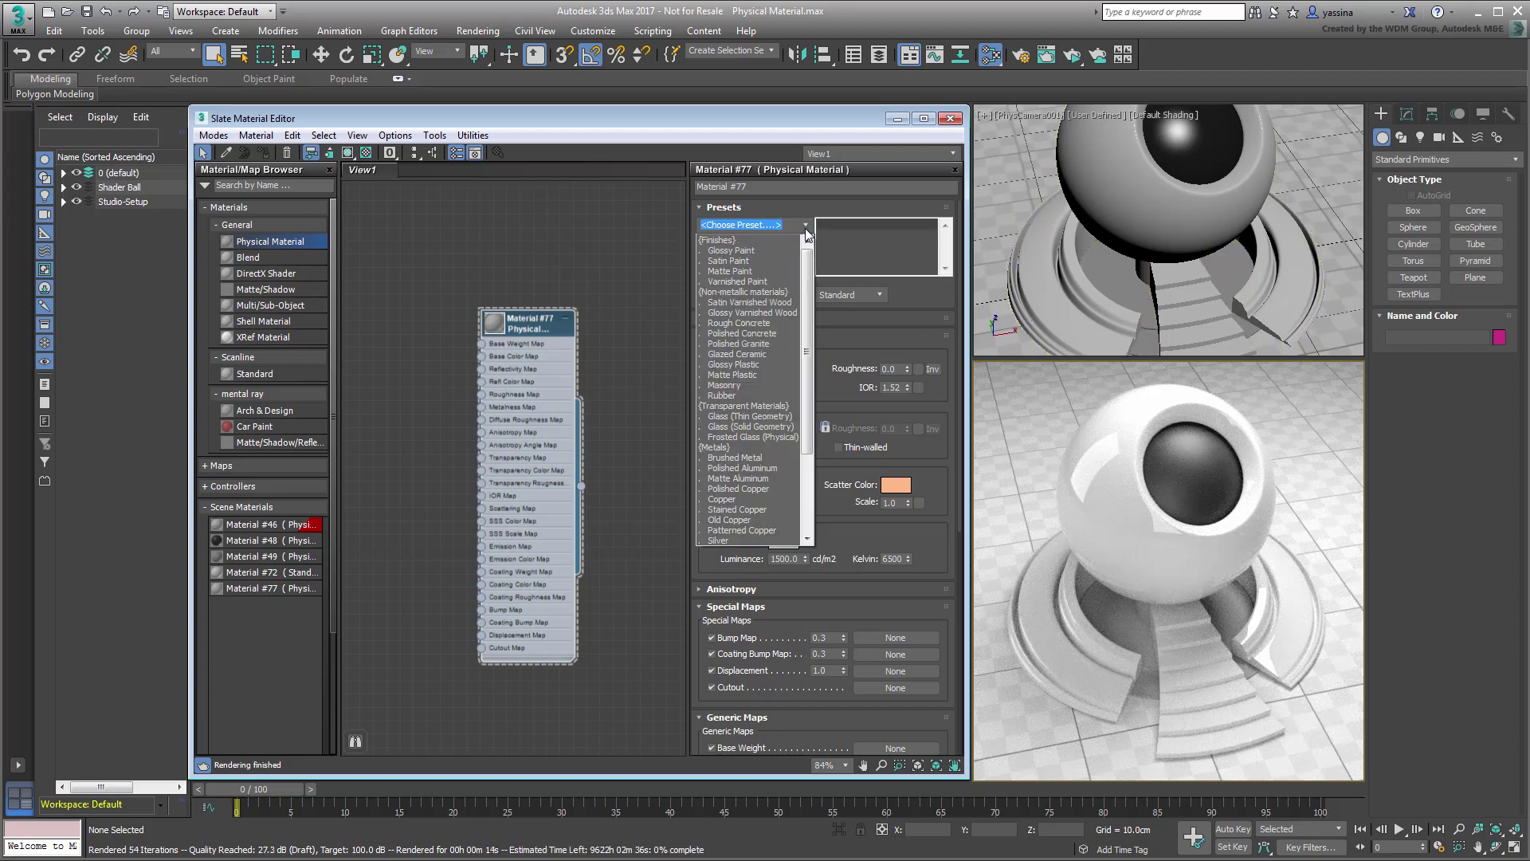
pyautogui.click(731, 251)
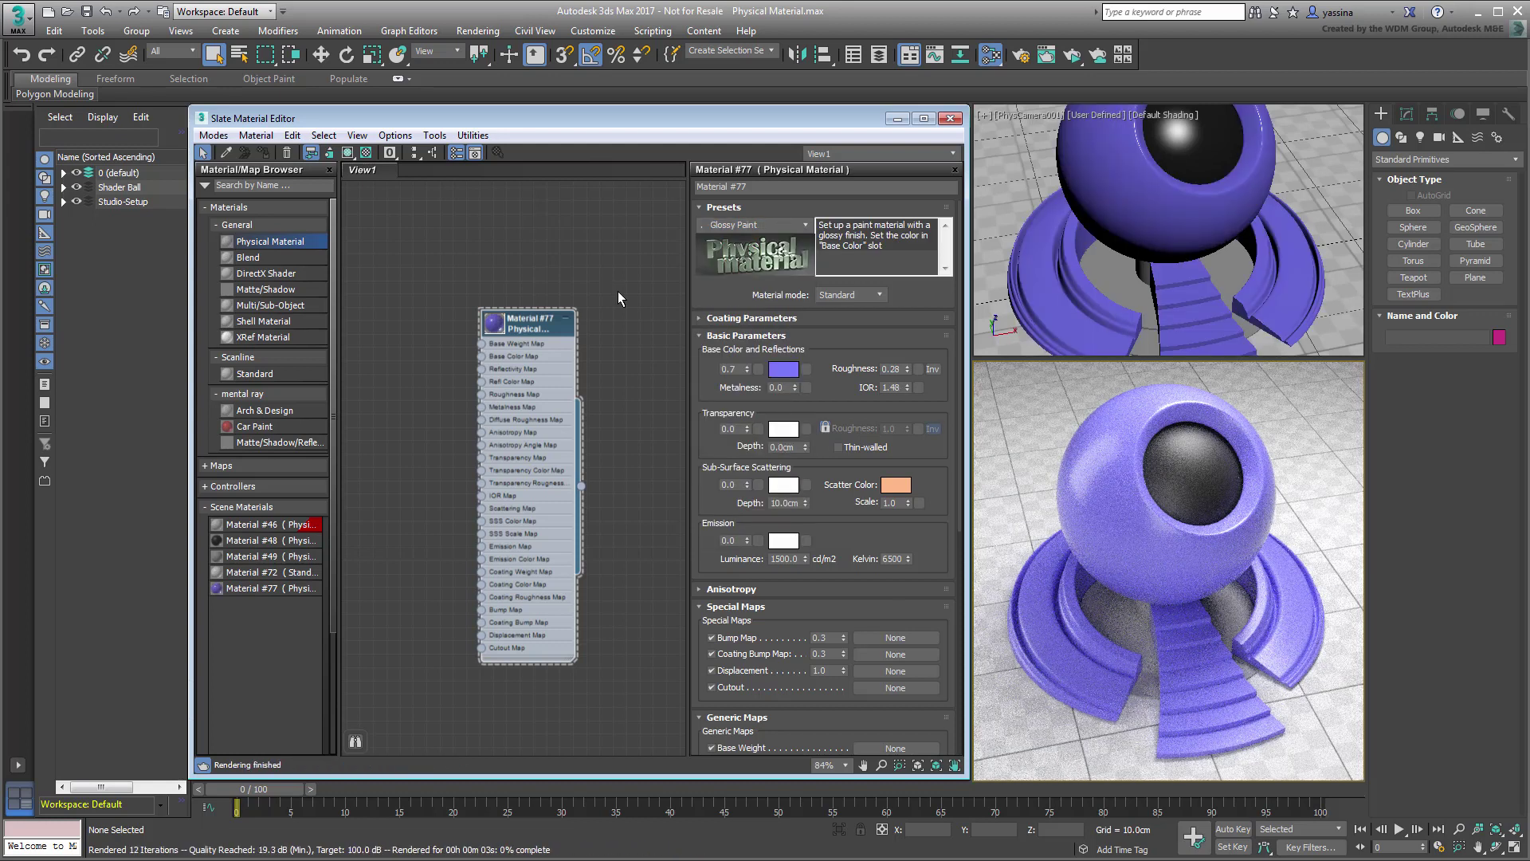
pyautogui.click(805, 226)
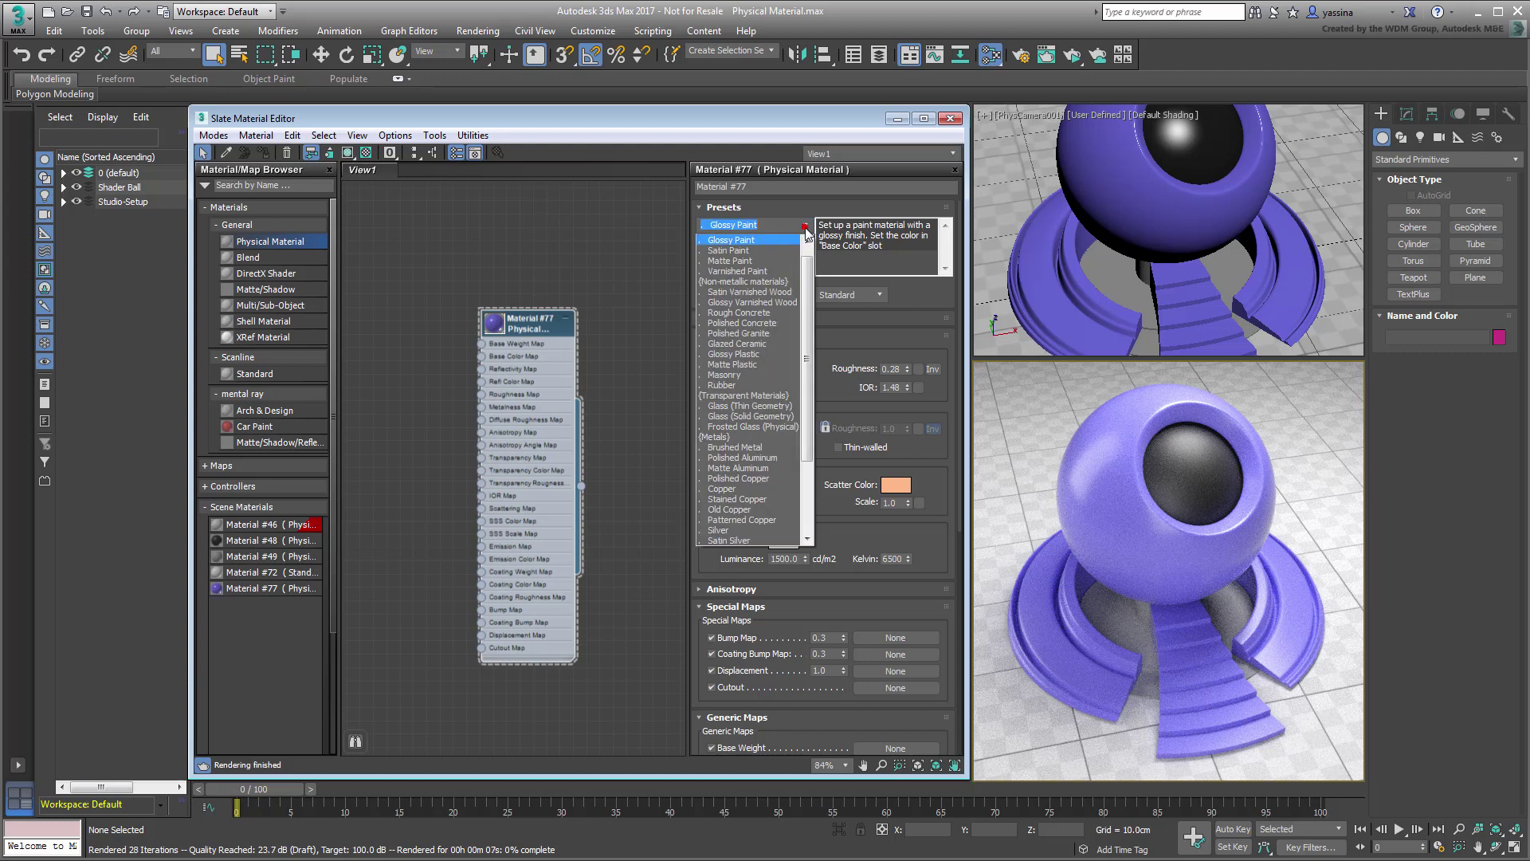
pyautogui.click(785, 303)
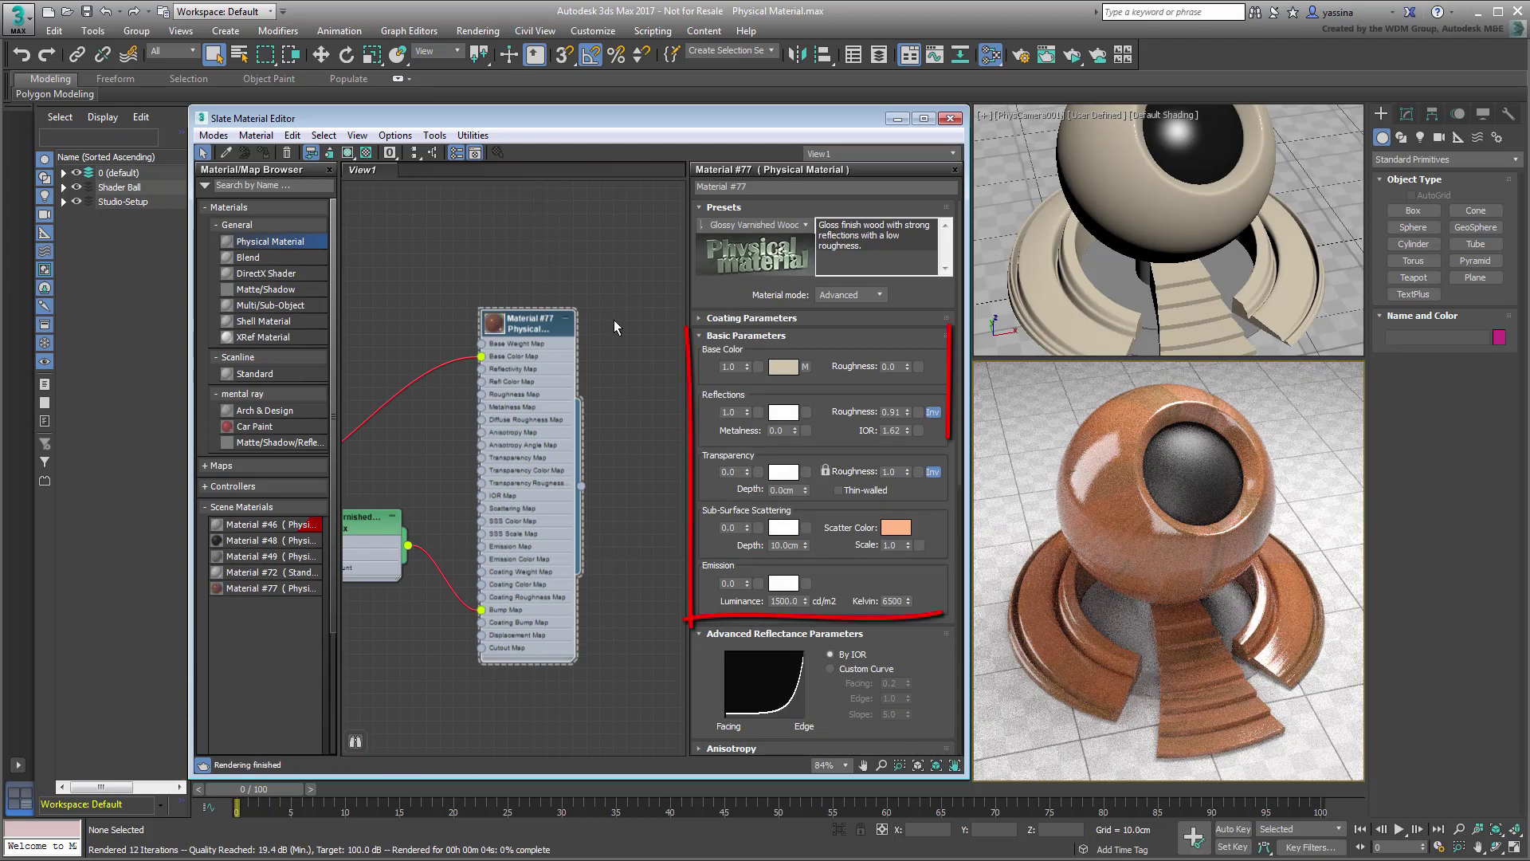
# Step: Try the Polished Aluminum and Red Sports Car Paint presets on the shader ball's material
pyautogui.click(805, 224)
pyautogui.click(741, 395)
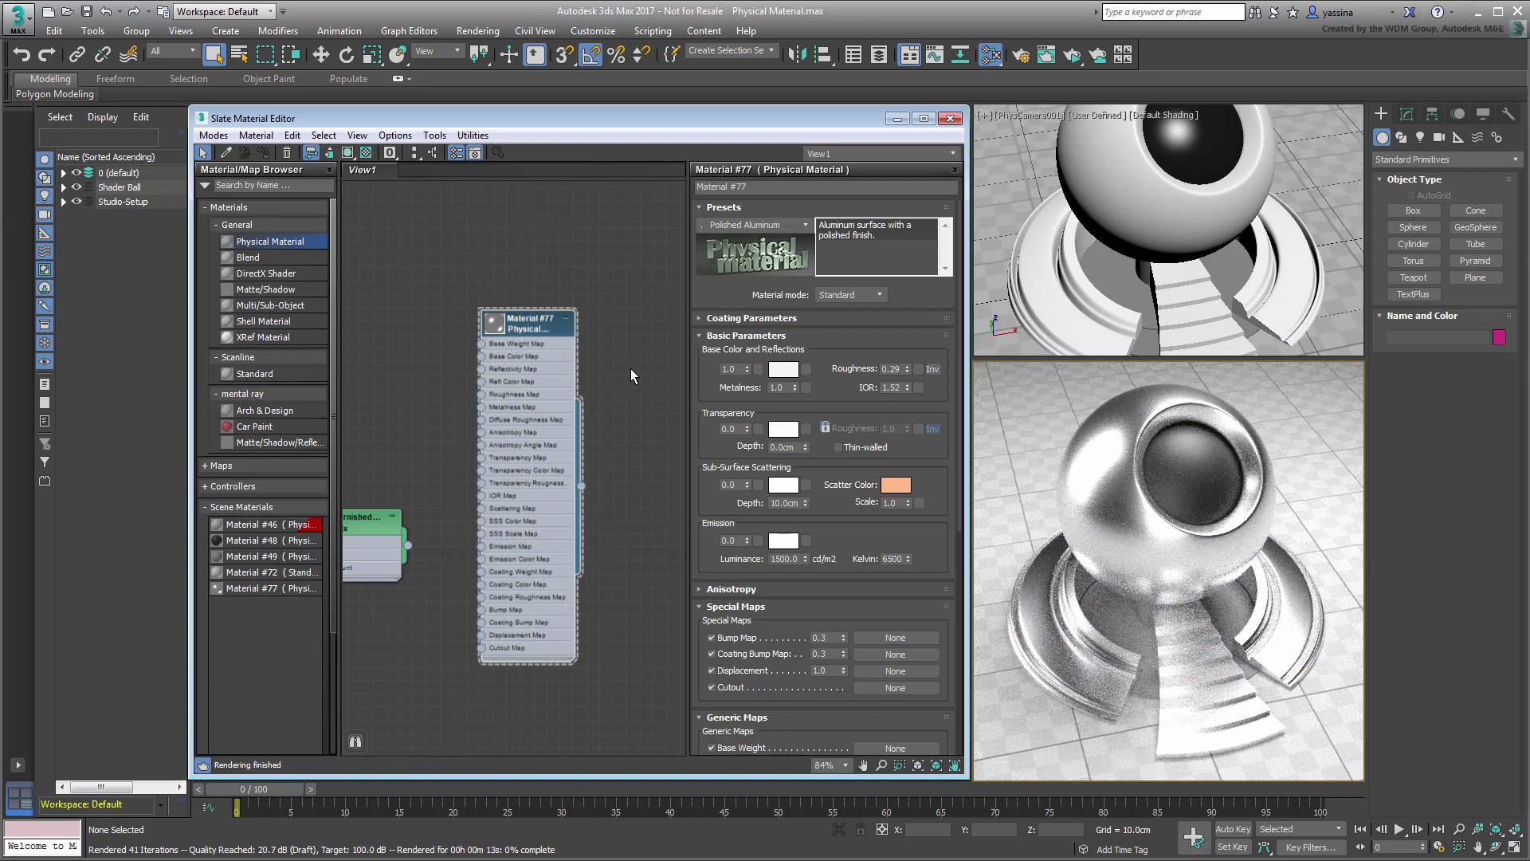
pyautogui.click(805, 225)
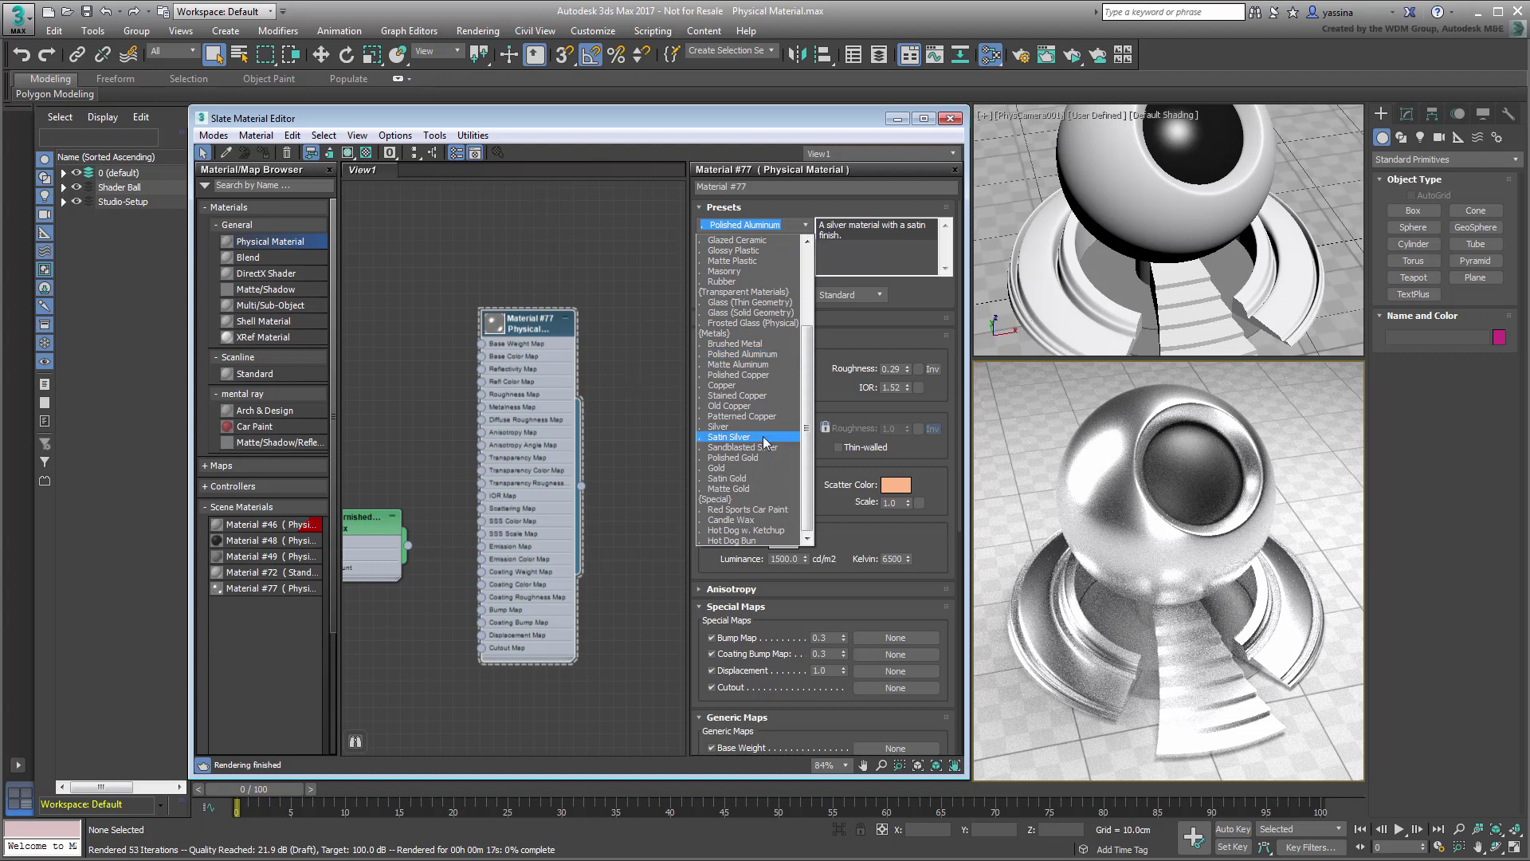
pyautogui.click(761, 509)
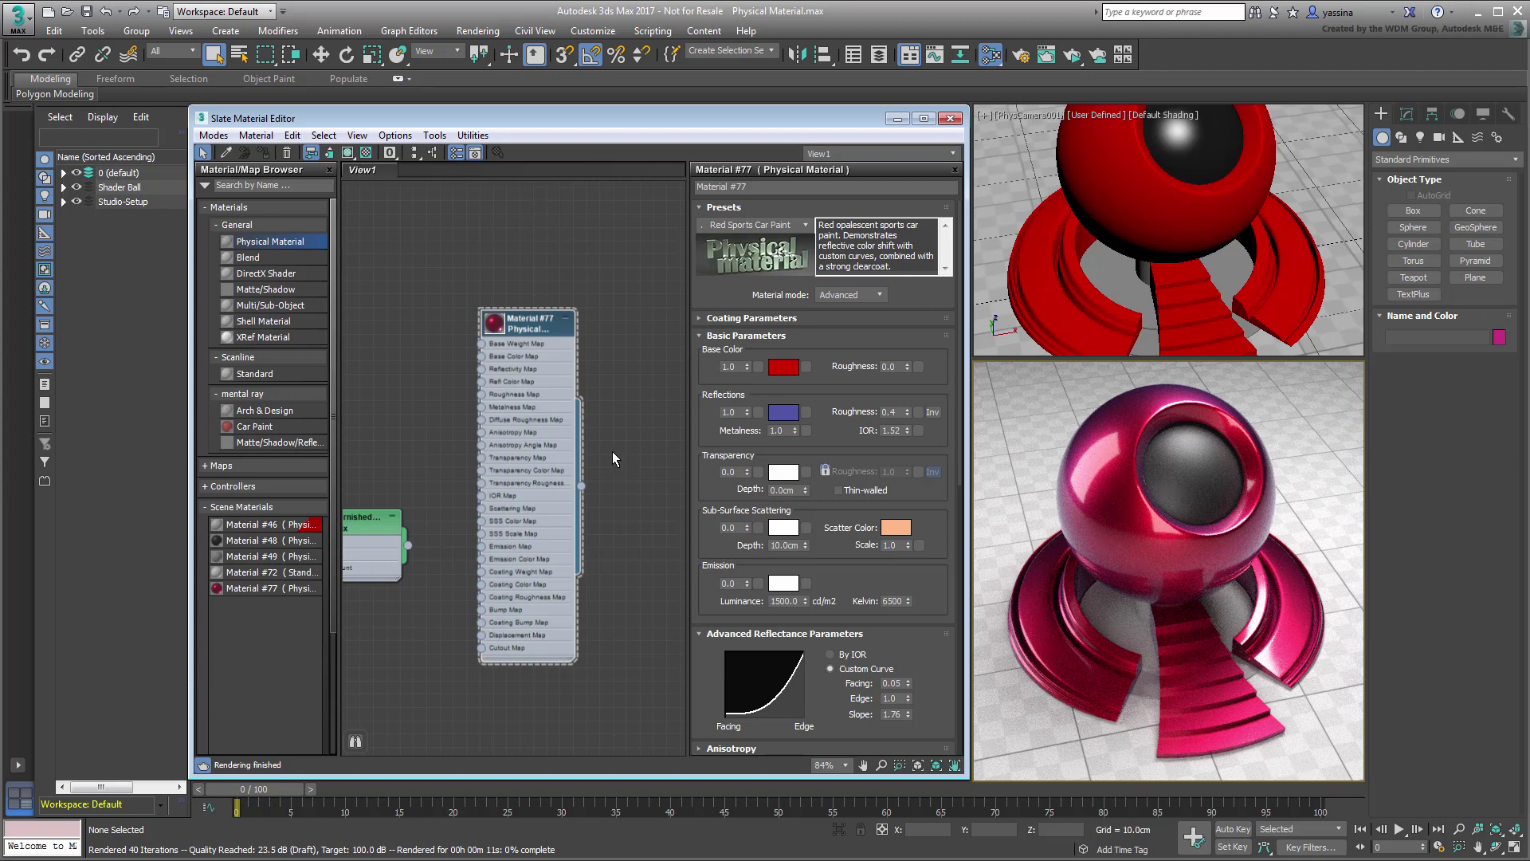
# Step: Delete all material and map nodes from the node view
pyautogui.scroll(-6, 612, 451)
pyautogui.moveTo(598, 306); pyautogui.dragTo(387, 629)
pyautogui.press('Delete')
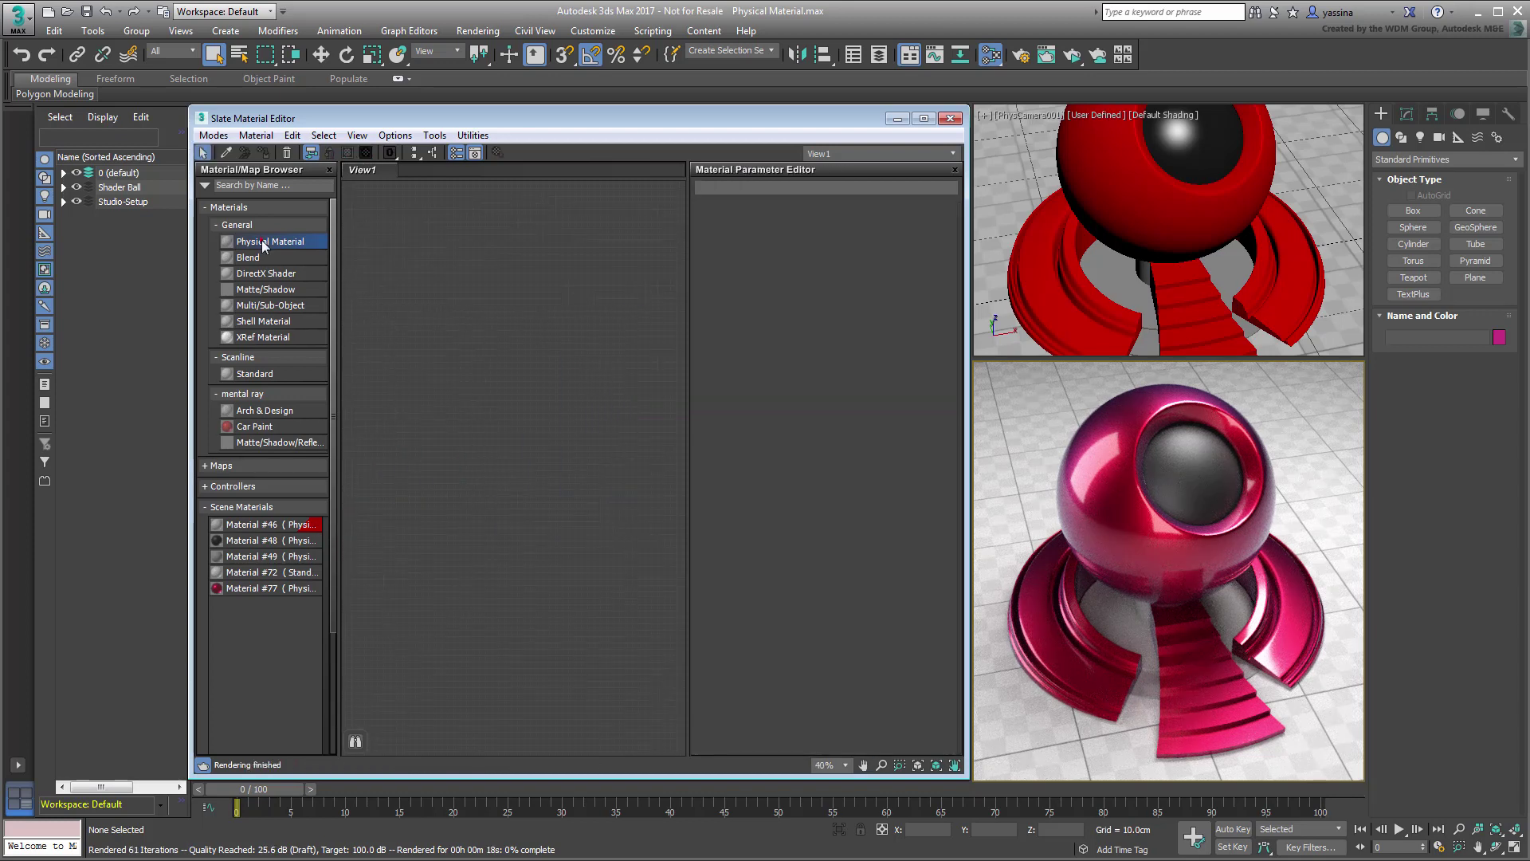
# Step: Add a fresh Physical Material to the empty node view, show its parameters and assign it to the shader ball
pyautogui.moveTo(261, 241); pyautogui.dragTo(518, 375)
pyautogui.scroll(5, 515, 405)
pyautogui.moveTo(494, 414); pyautogui.dragTo(546, 366, button='middle')
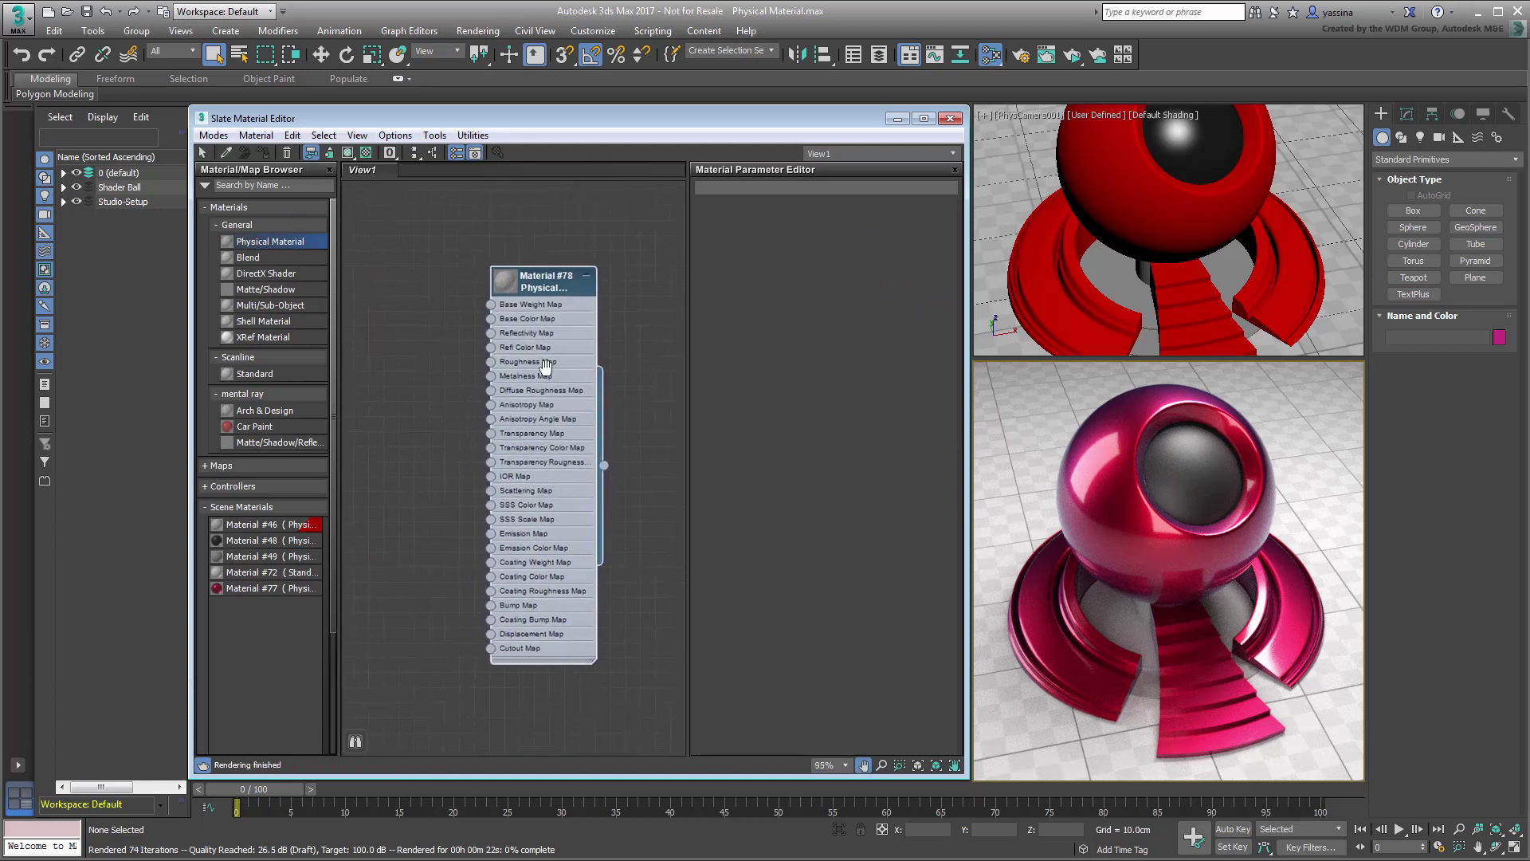
pyautogui.doubleClick(550, 283)
pyautogui.moveTo(602, 466); pyautogui.dragTo(1167, 510)
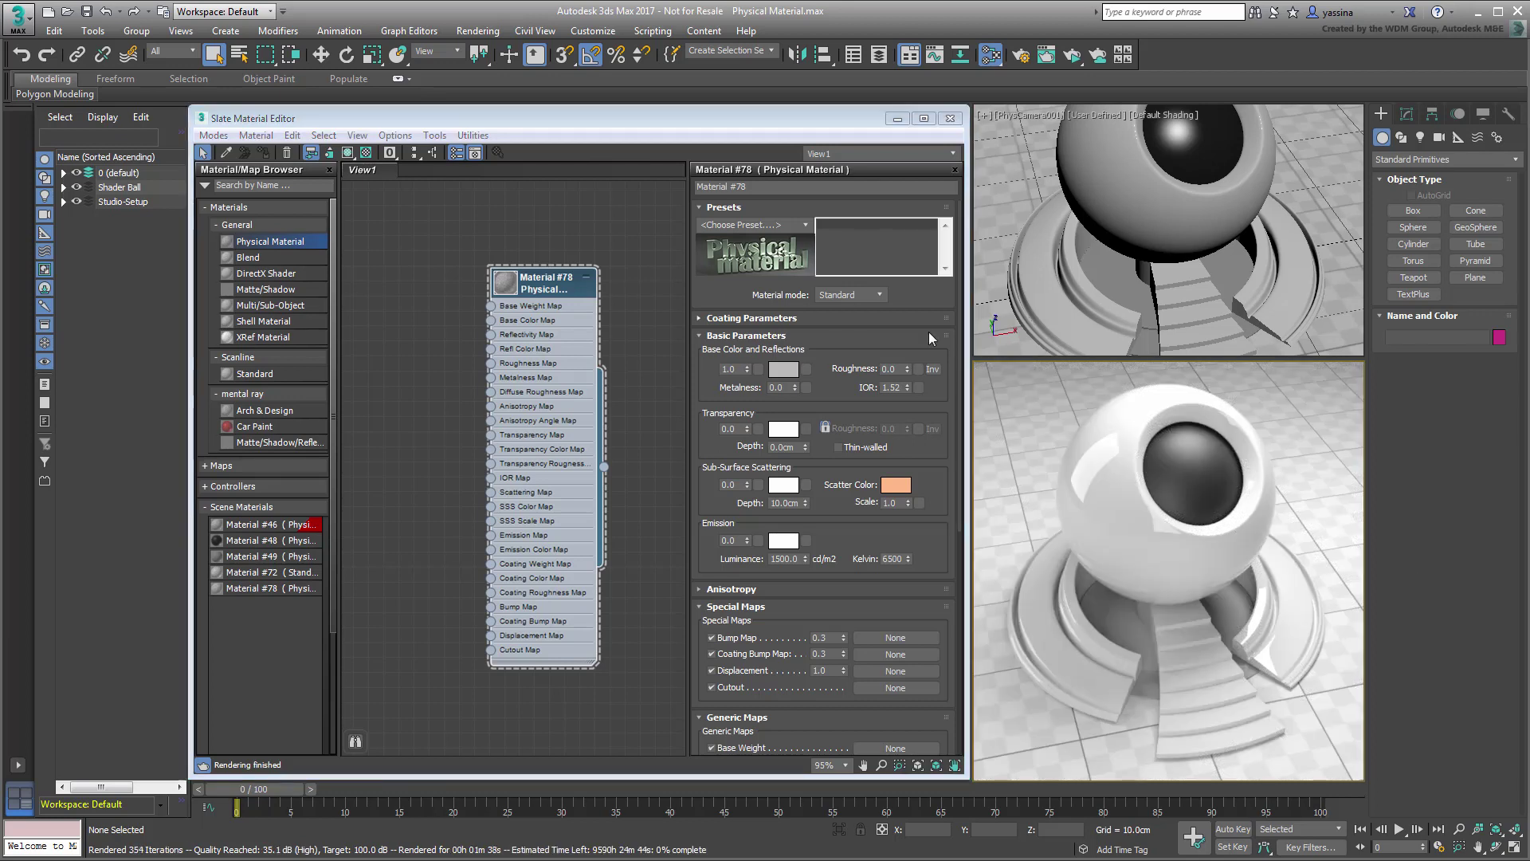
# Step: Compare the available material modes and set the Physical Material to Advanced
pyautogui.click(880, 296)
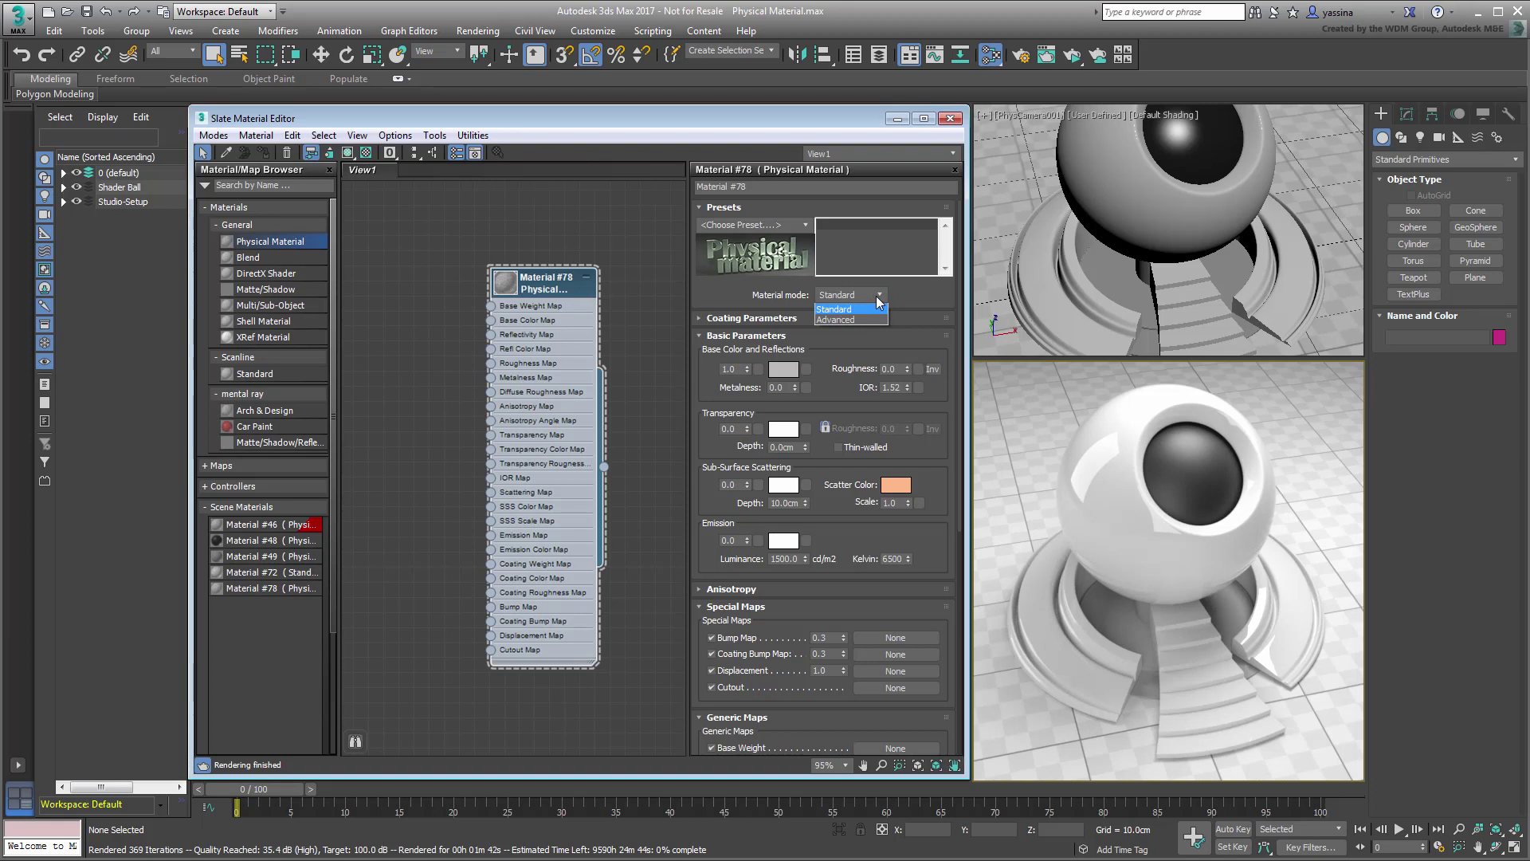
pyautogui.click(866, 309)
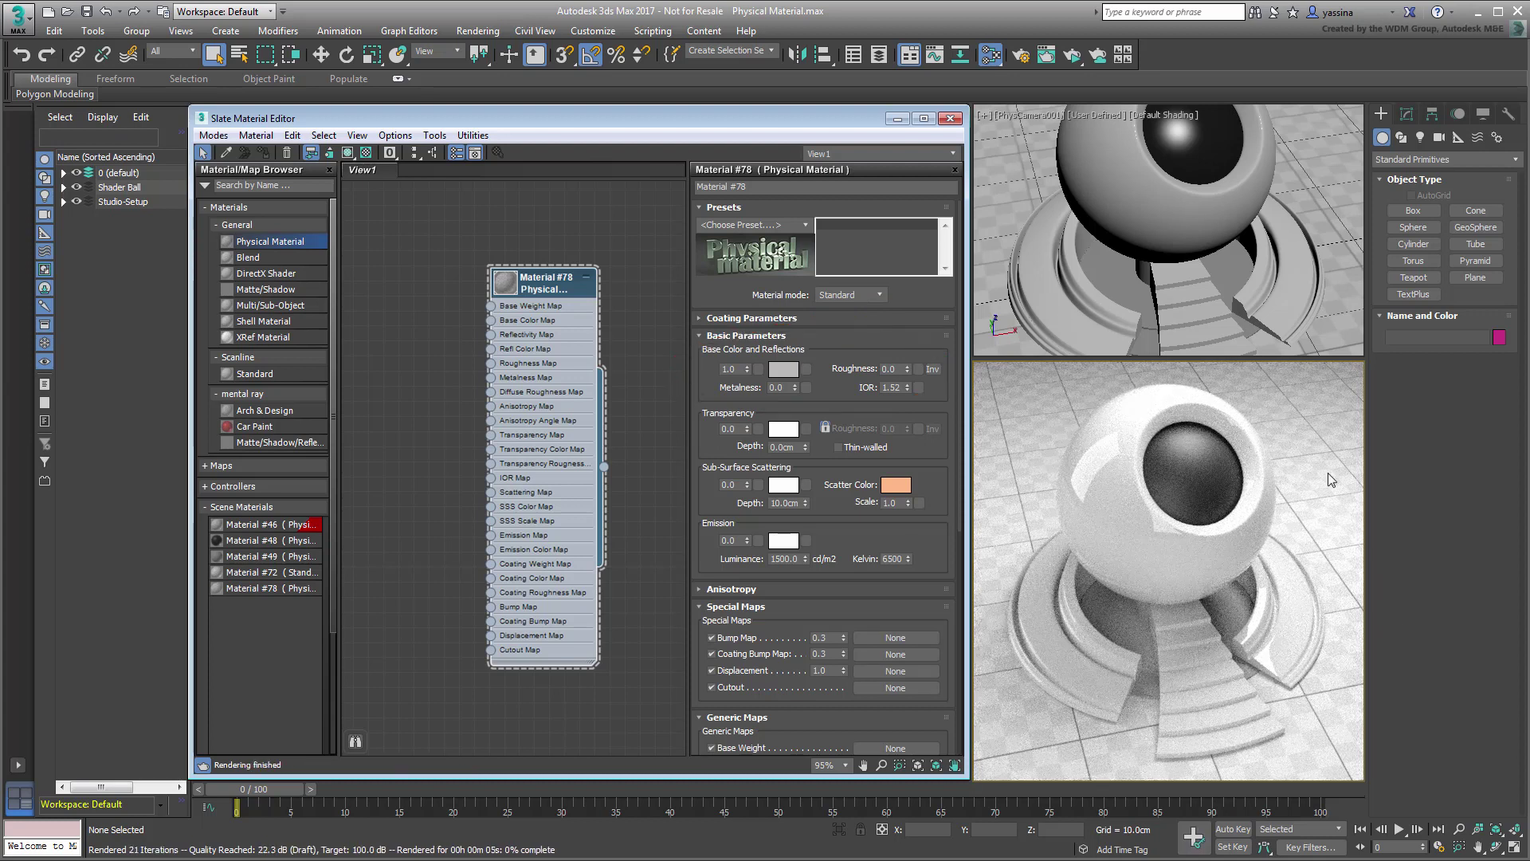
pyautogui.click(880, 296)
pyautogui.click(868, 318)
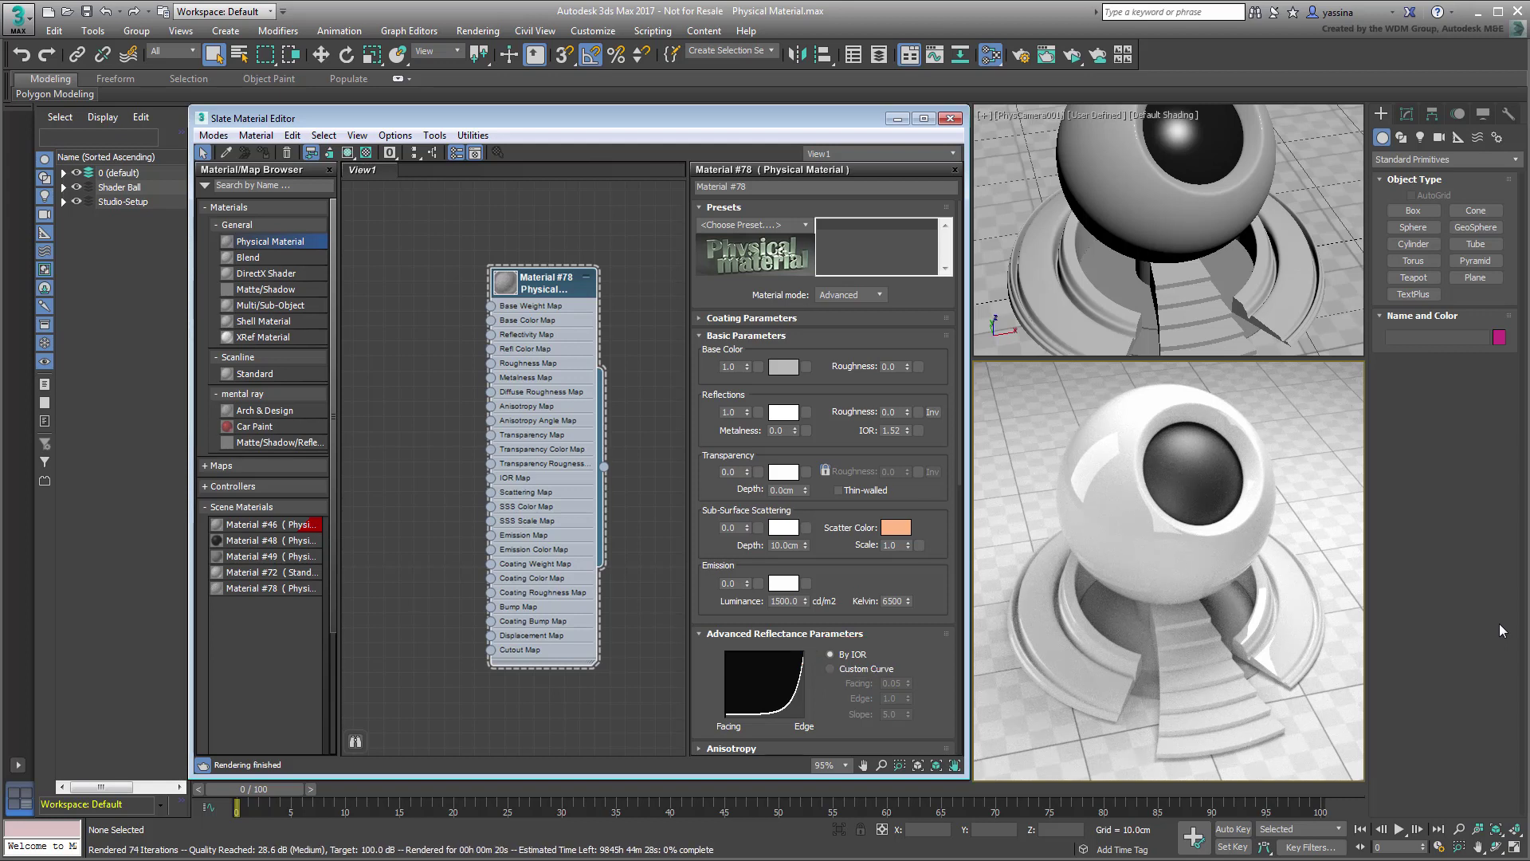
# Step: Set the material's base color to a pale pinkish beige
pyautogui.click(781, 369)
pyautogui.click(334, 186)
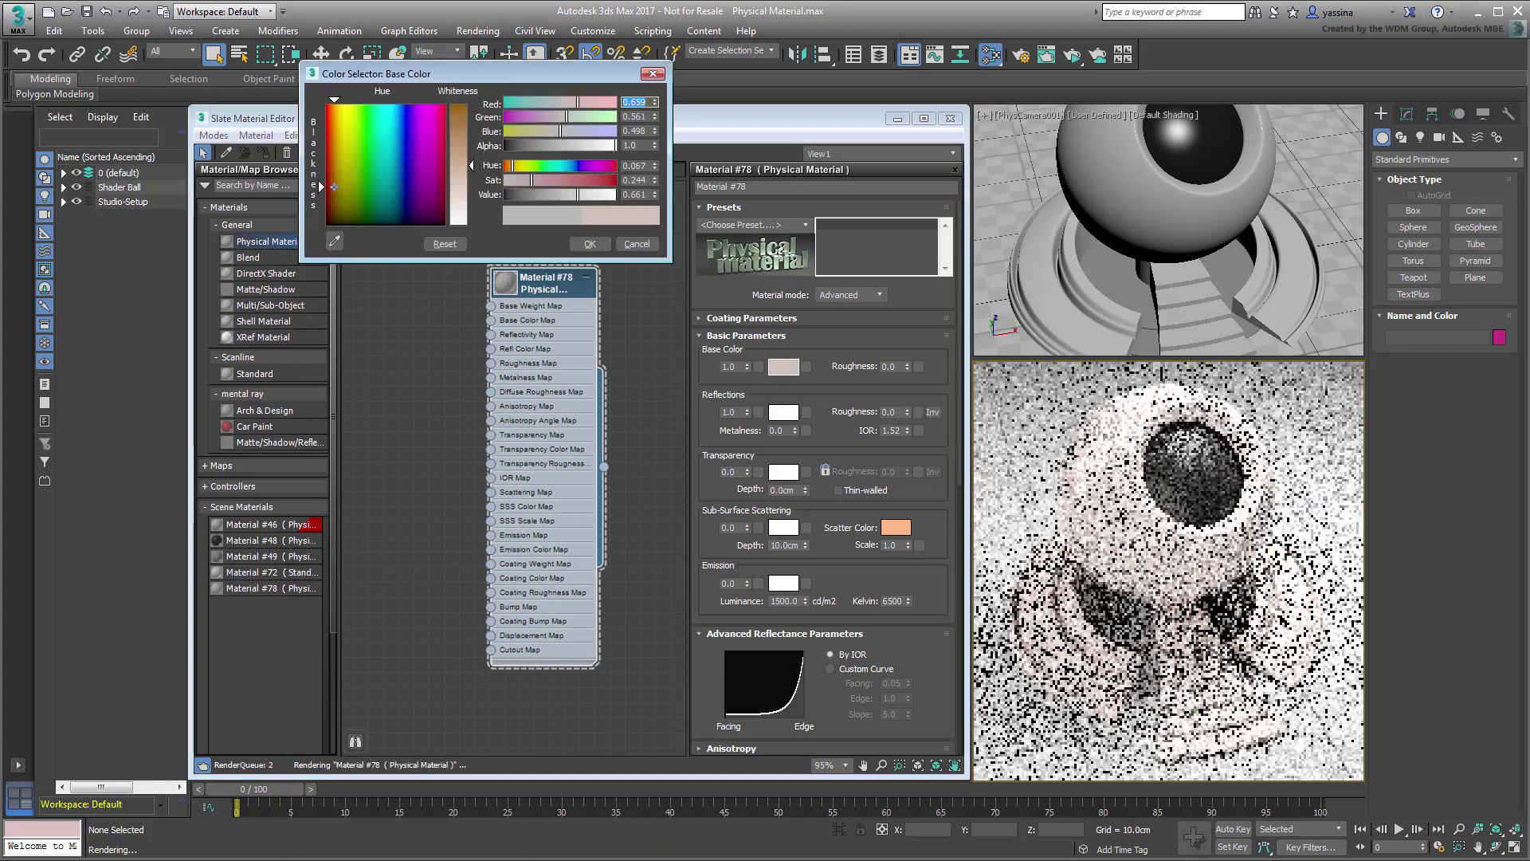
pyautogui.click(590, 244)
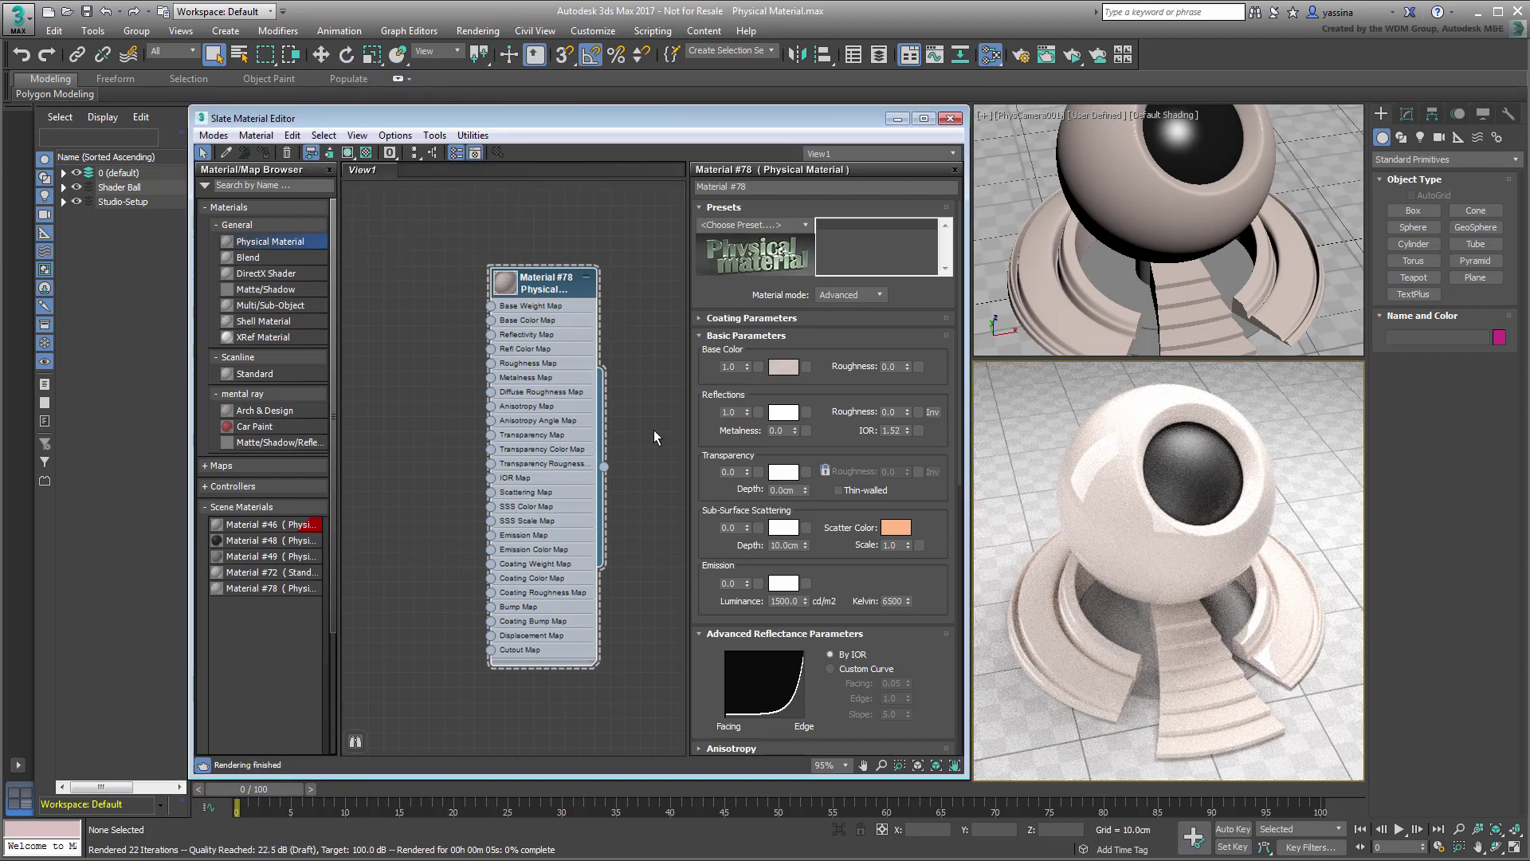
# Step: Set the material's reflection color to a saturated red with red 1.0, green 0.008 and blue 0.008
pyautogui.click(784, 412)
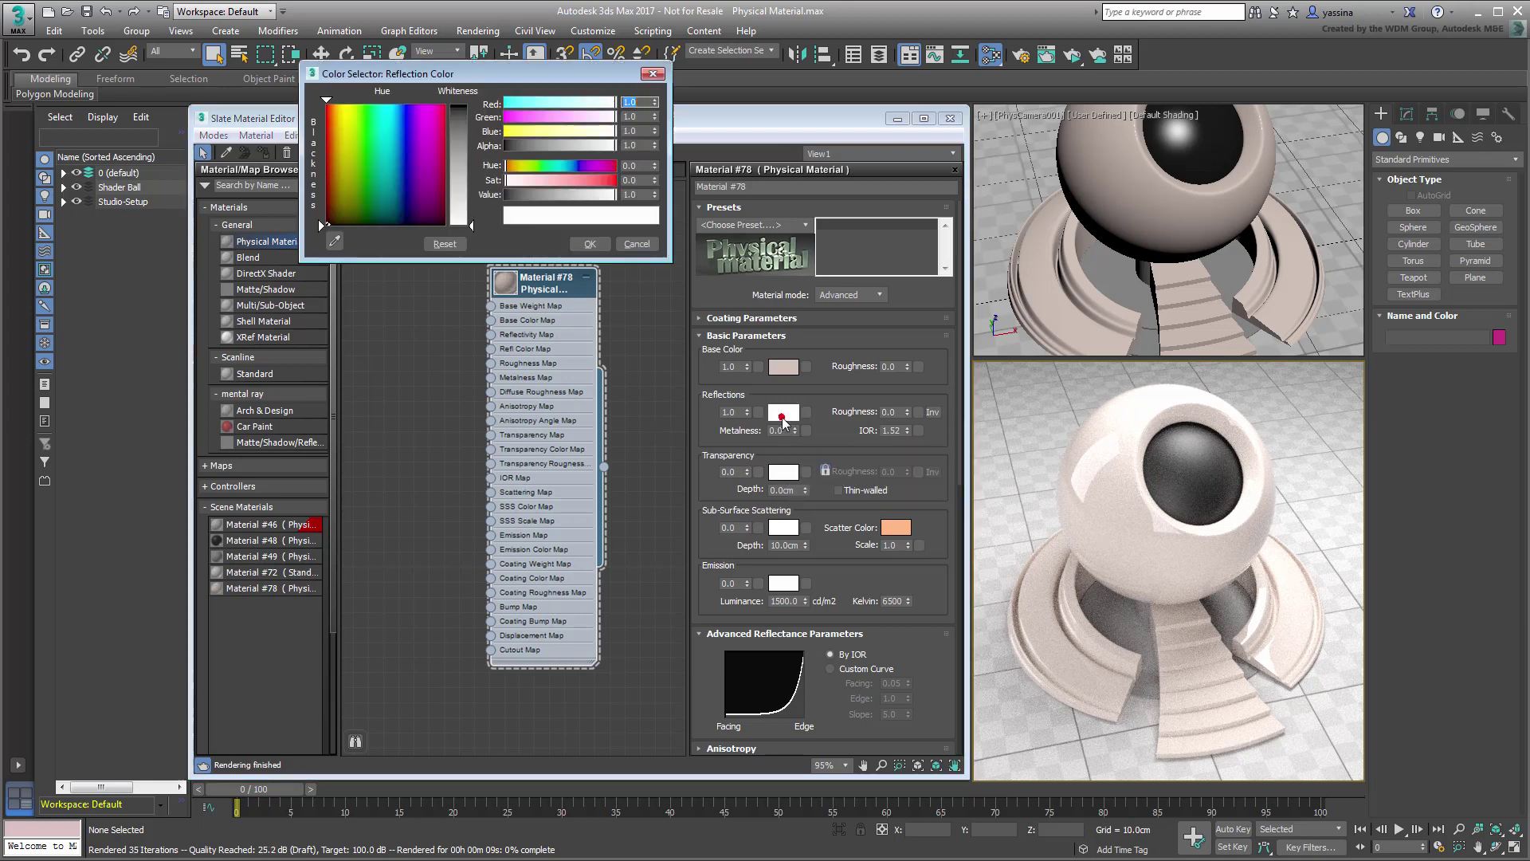
pyautogui.moveTo(471, 226); pyautogui.dragTo(471, 118)
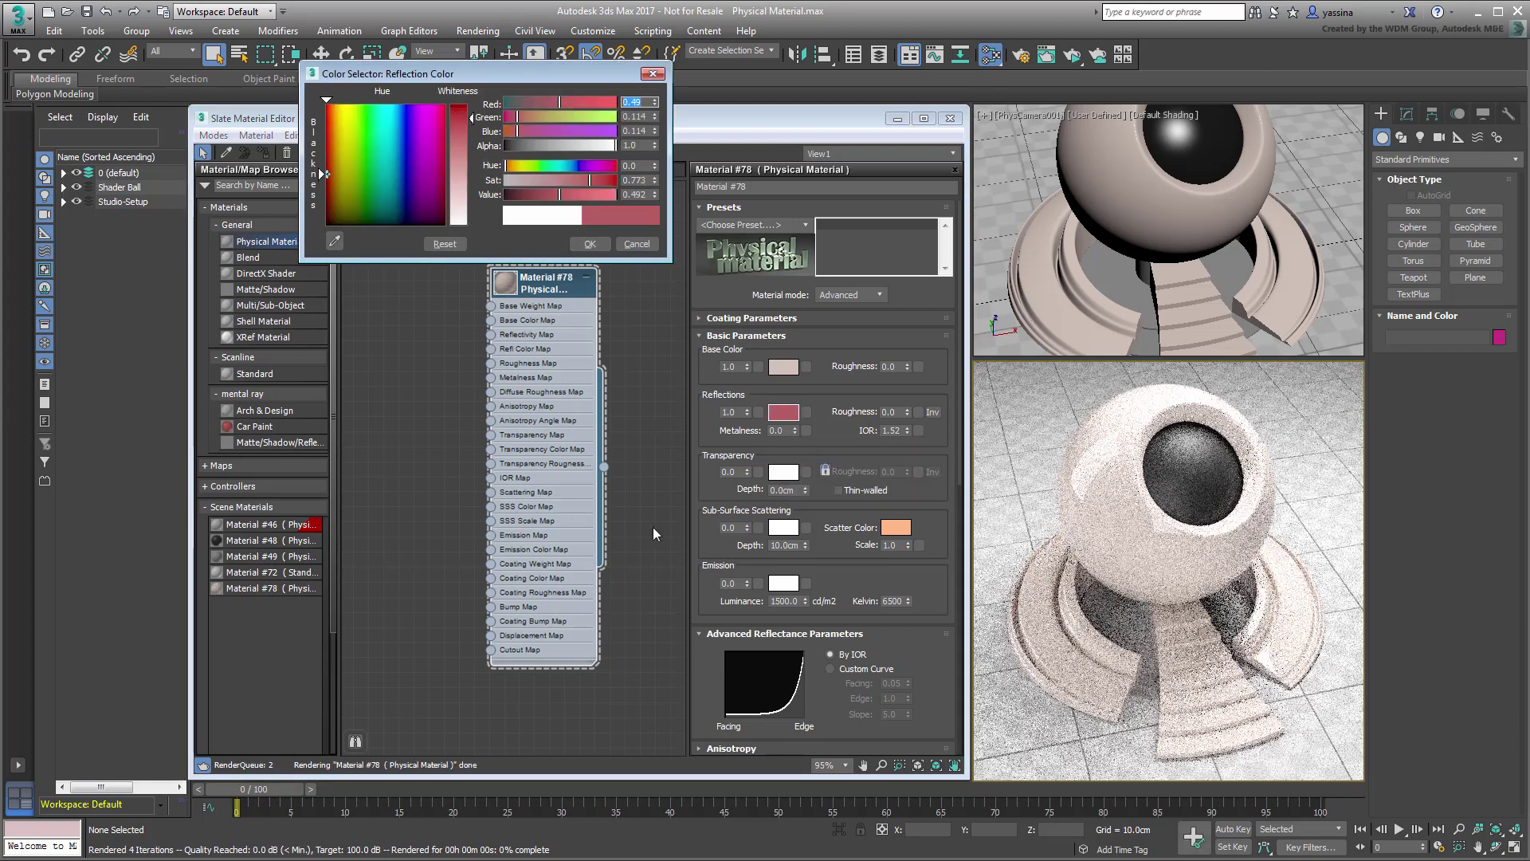
pyautogui.moveTo(326, 174); pyautogui.dragTo(325, 104)
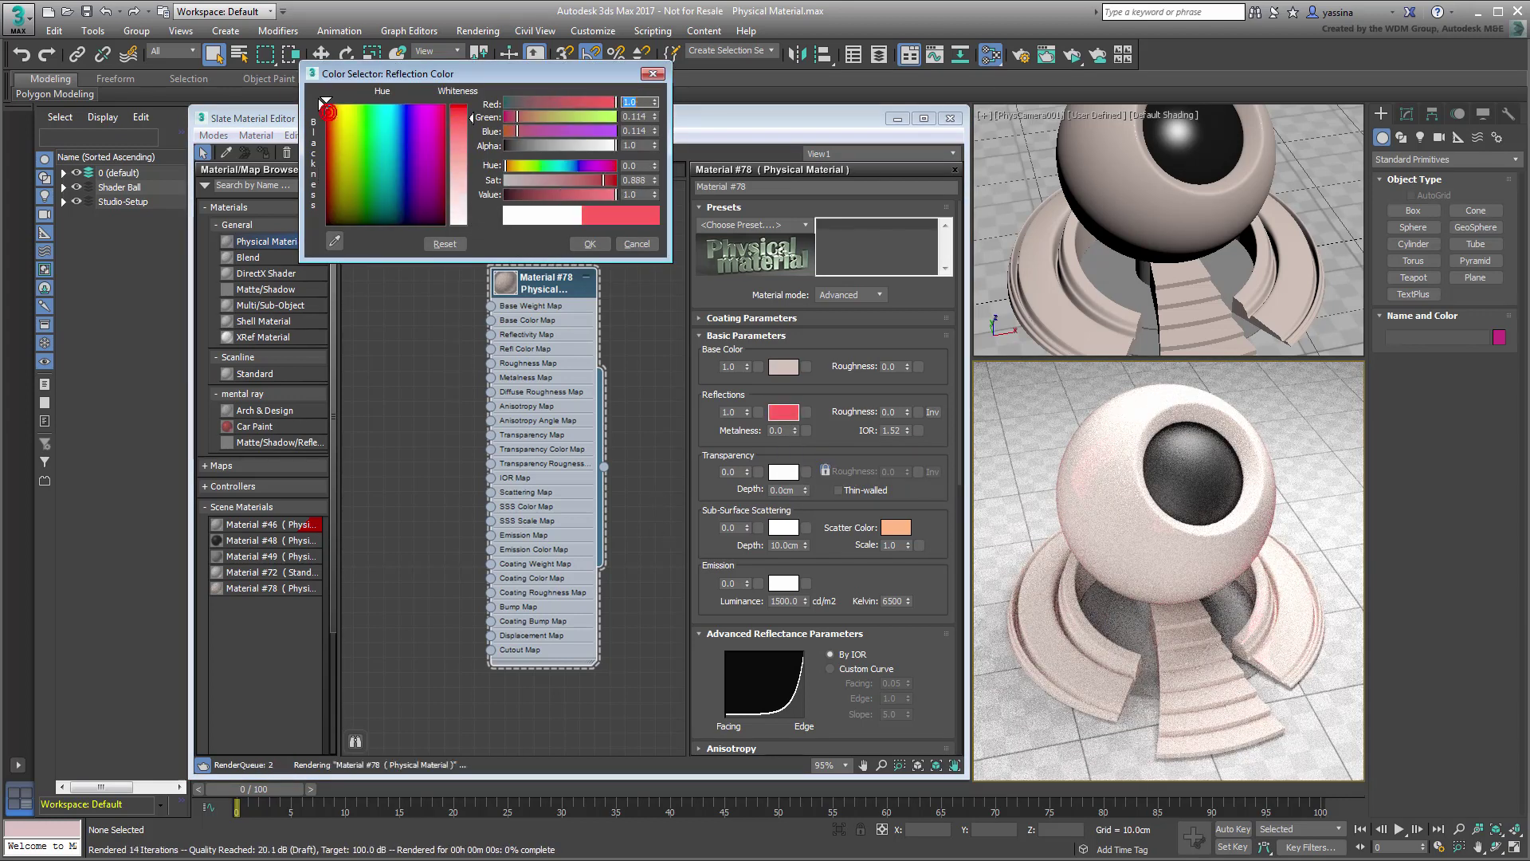
pyautogui.moveTo(452, 118); pyautogui.dragTo(452, 102)
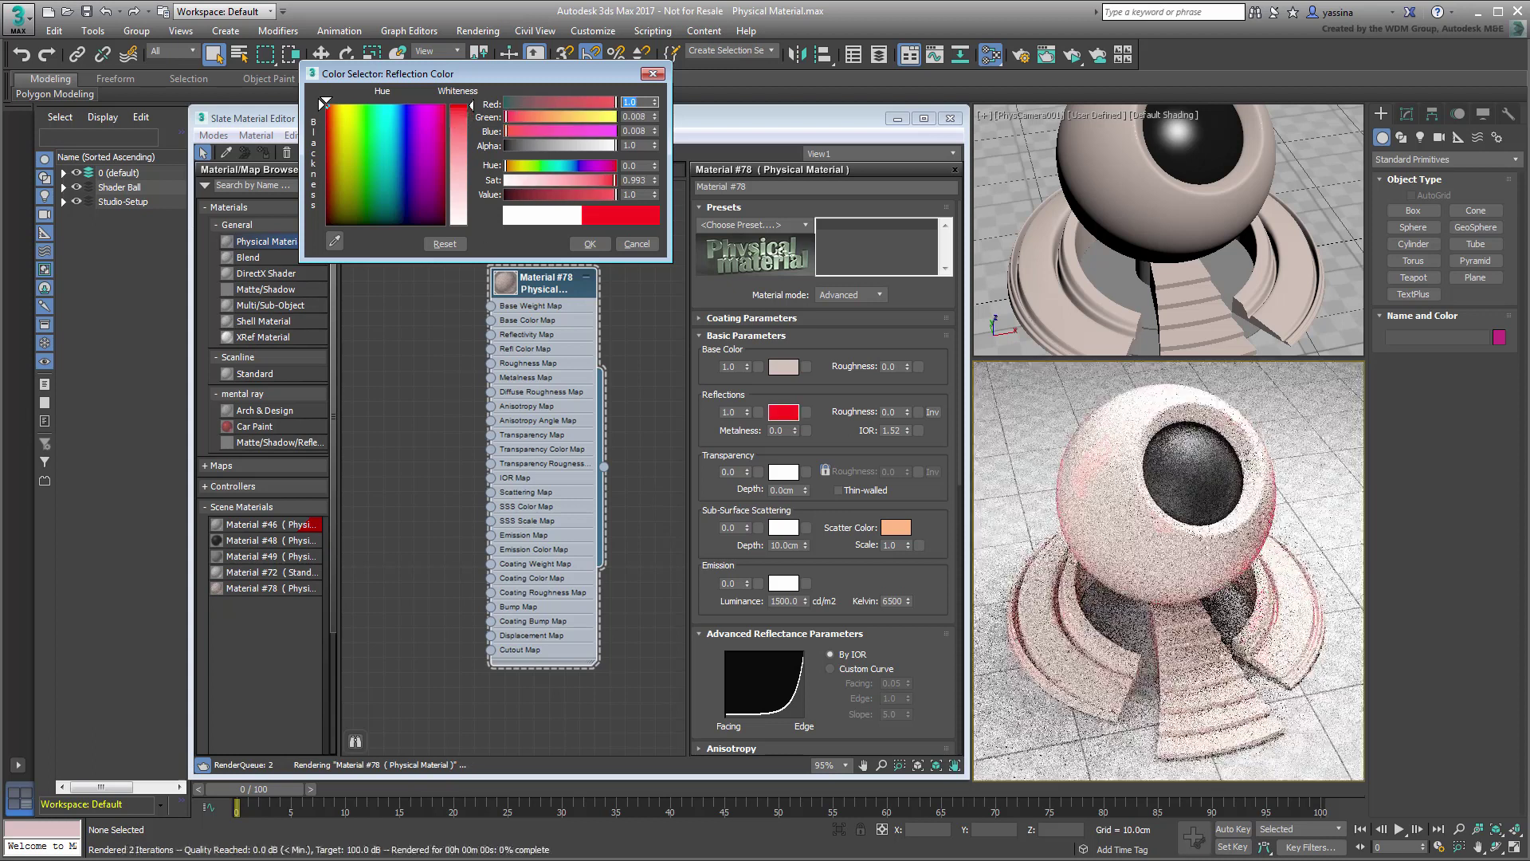
pyautogui.click(586, 244)
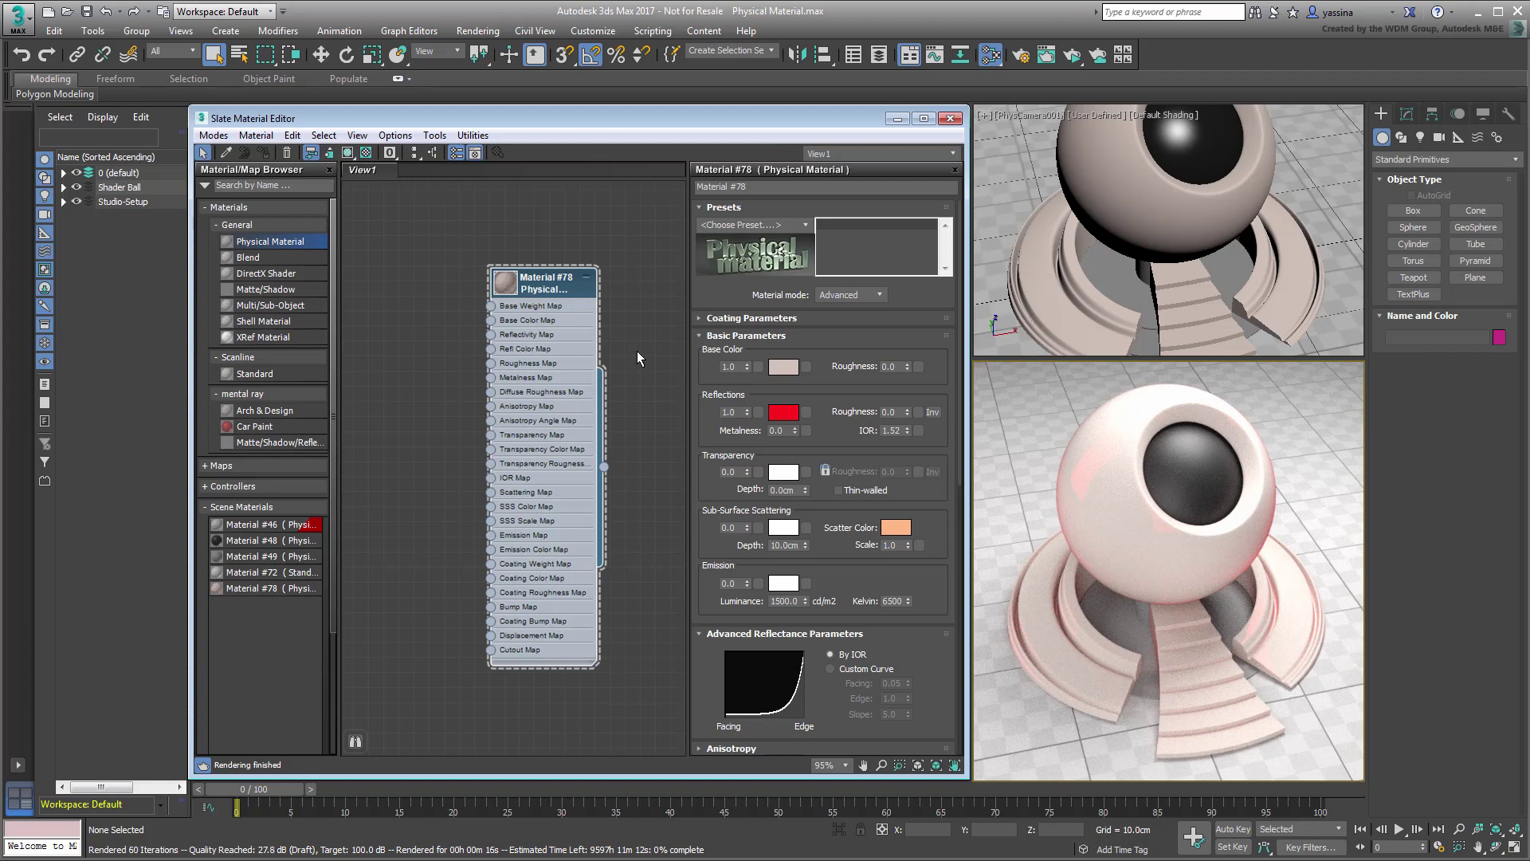
# Step: Replace the current material node with a new default Physical Material and assign it to the shader ball
pyautogui.moveTo(553, 284); pyautogui.dragTo(525, 298)
pyautogui.press('Delete')
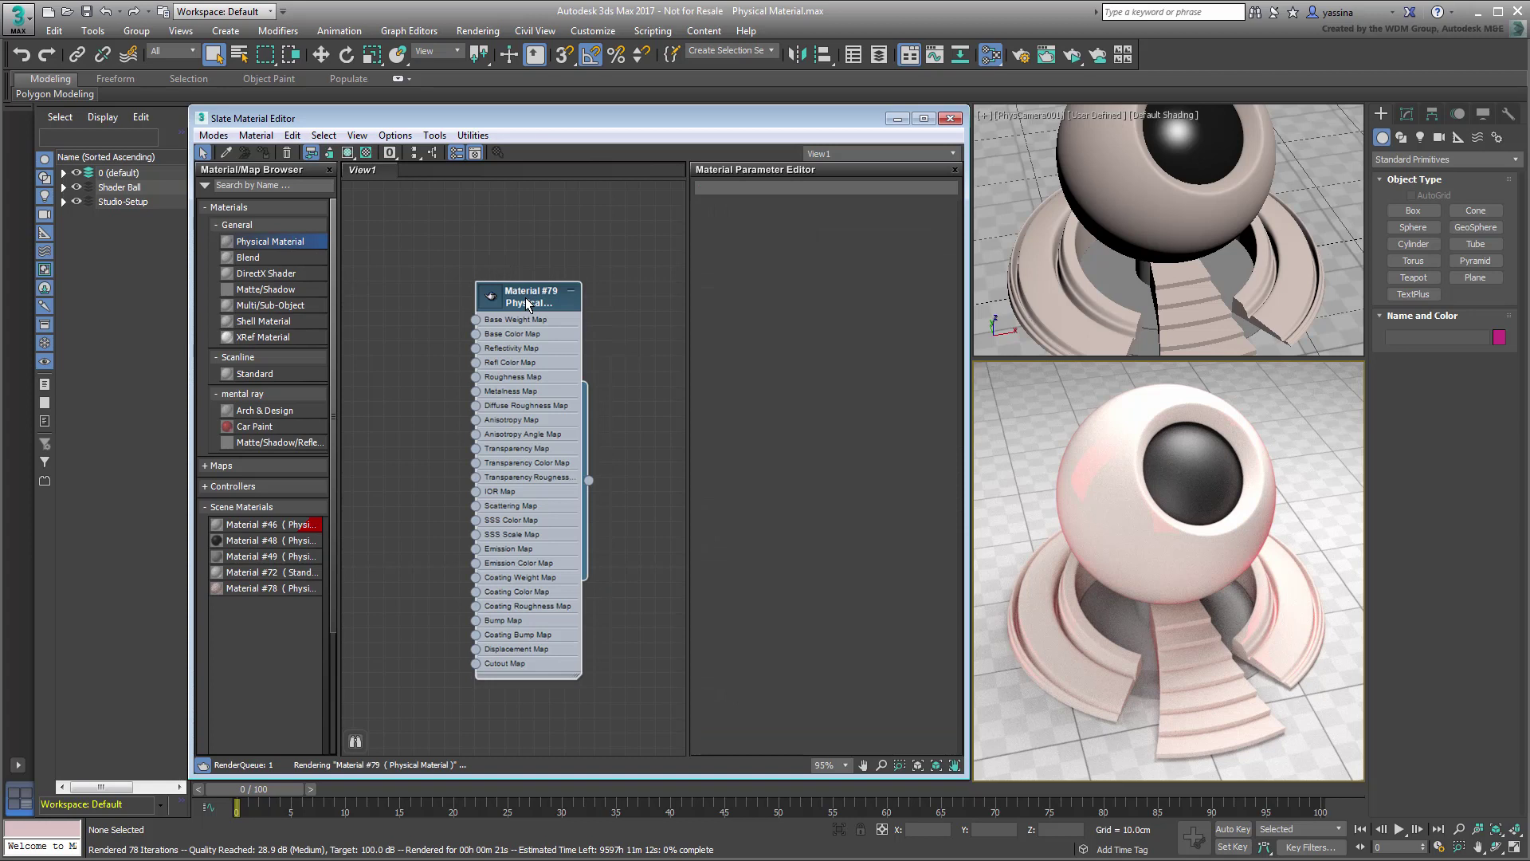
pyautogui.doubleClick(524, 298)
pyautogui.moveTo(590, 481); pyautogui.dragTo(1103, 206)
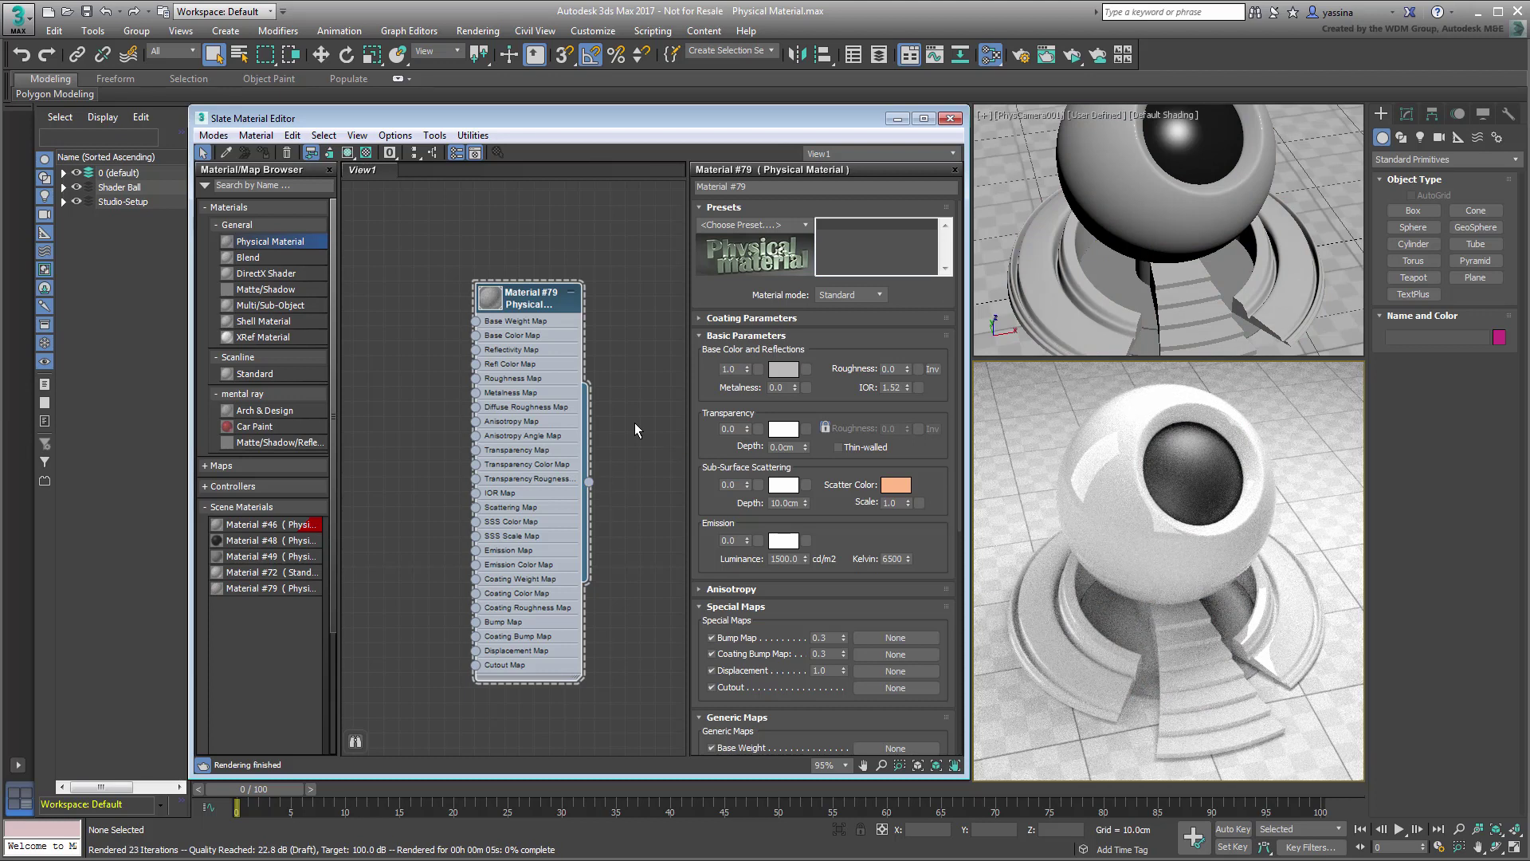
# Step: Set the new material's mode to Advanced and its base color weight to 0.0
pyautogui.click(879, 295)
pyautogui.click(846, 310)
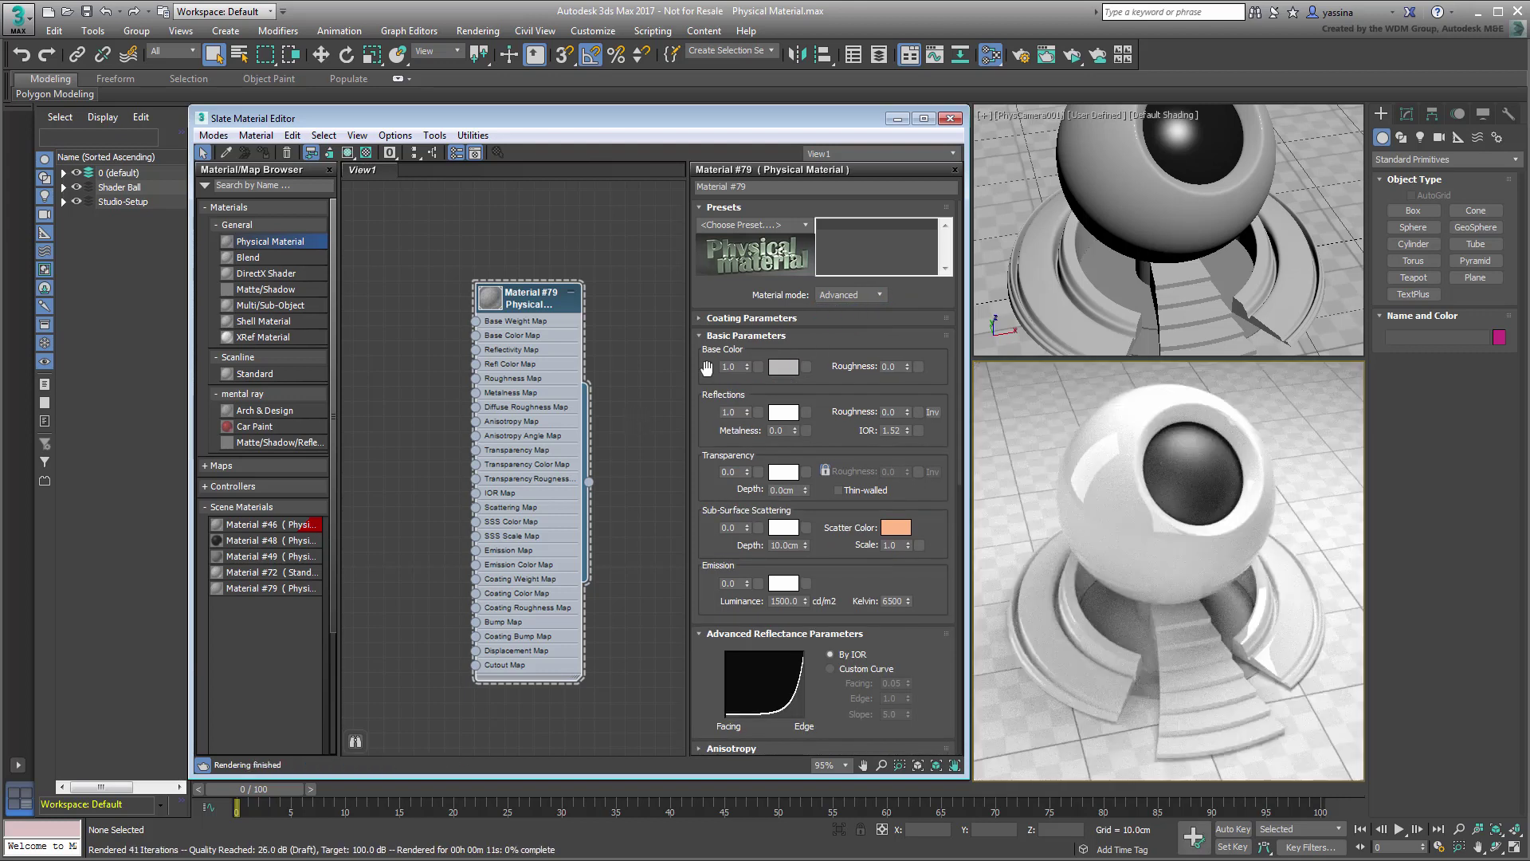
pyautogui.rightClick(747, 367)
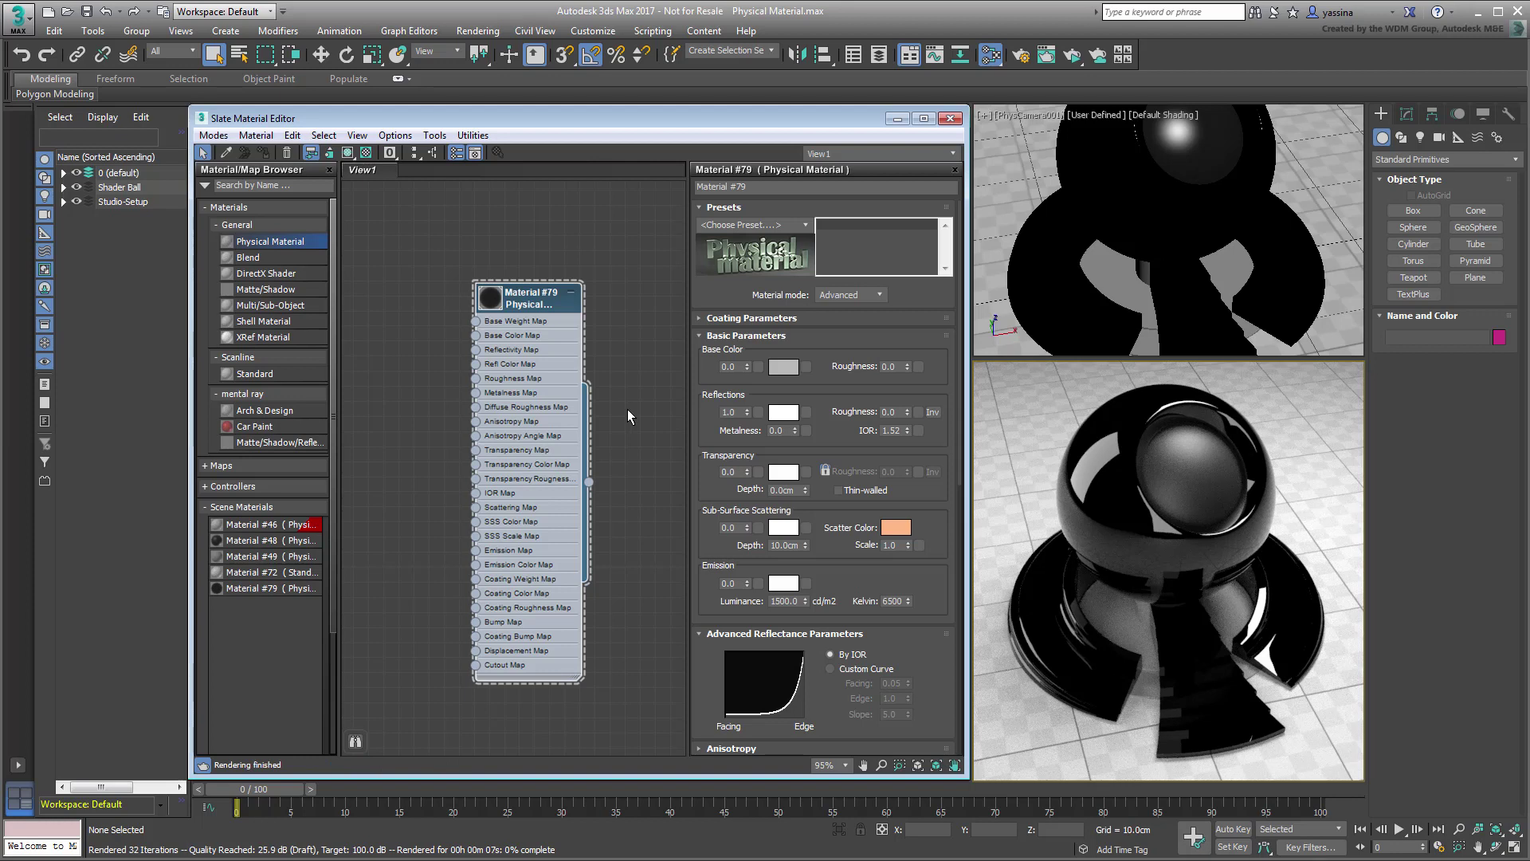
# Step: Set the material's transparency weight to 1.0 and its IOR to 1.65
pyautogui.click(748, 469)
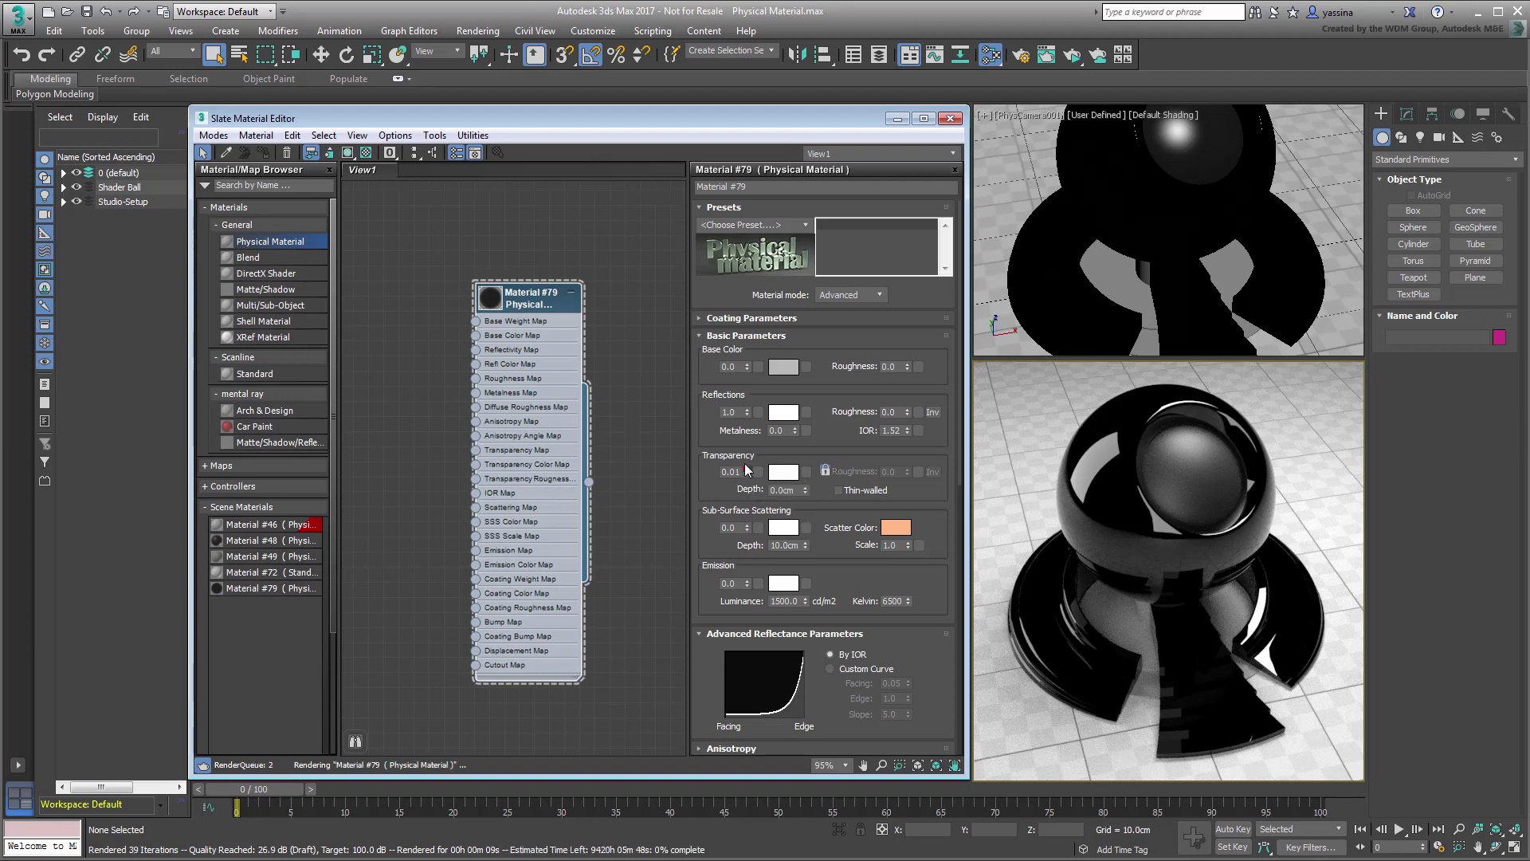
pyautogui.write('1')
pyautogui.press('Return')
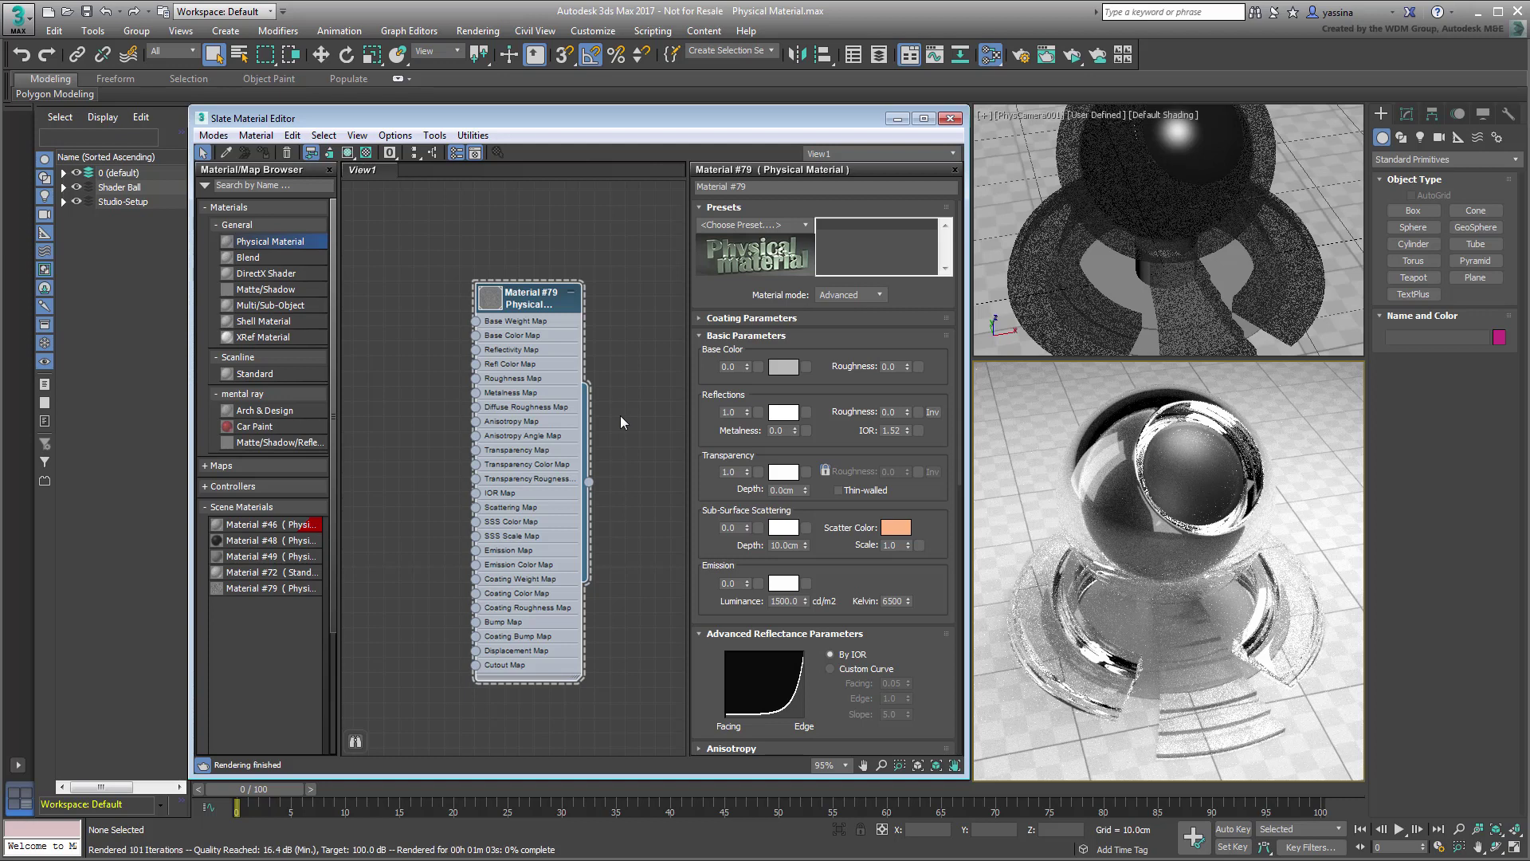
pyautogui.doubleClick(899, 430)
pyautogui.write('1.65')
pyautogui.press('Return')
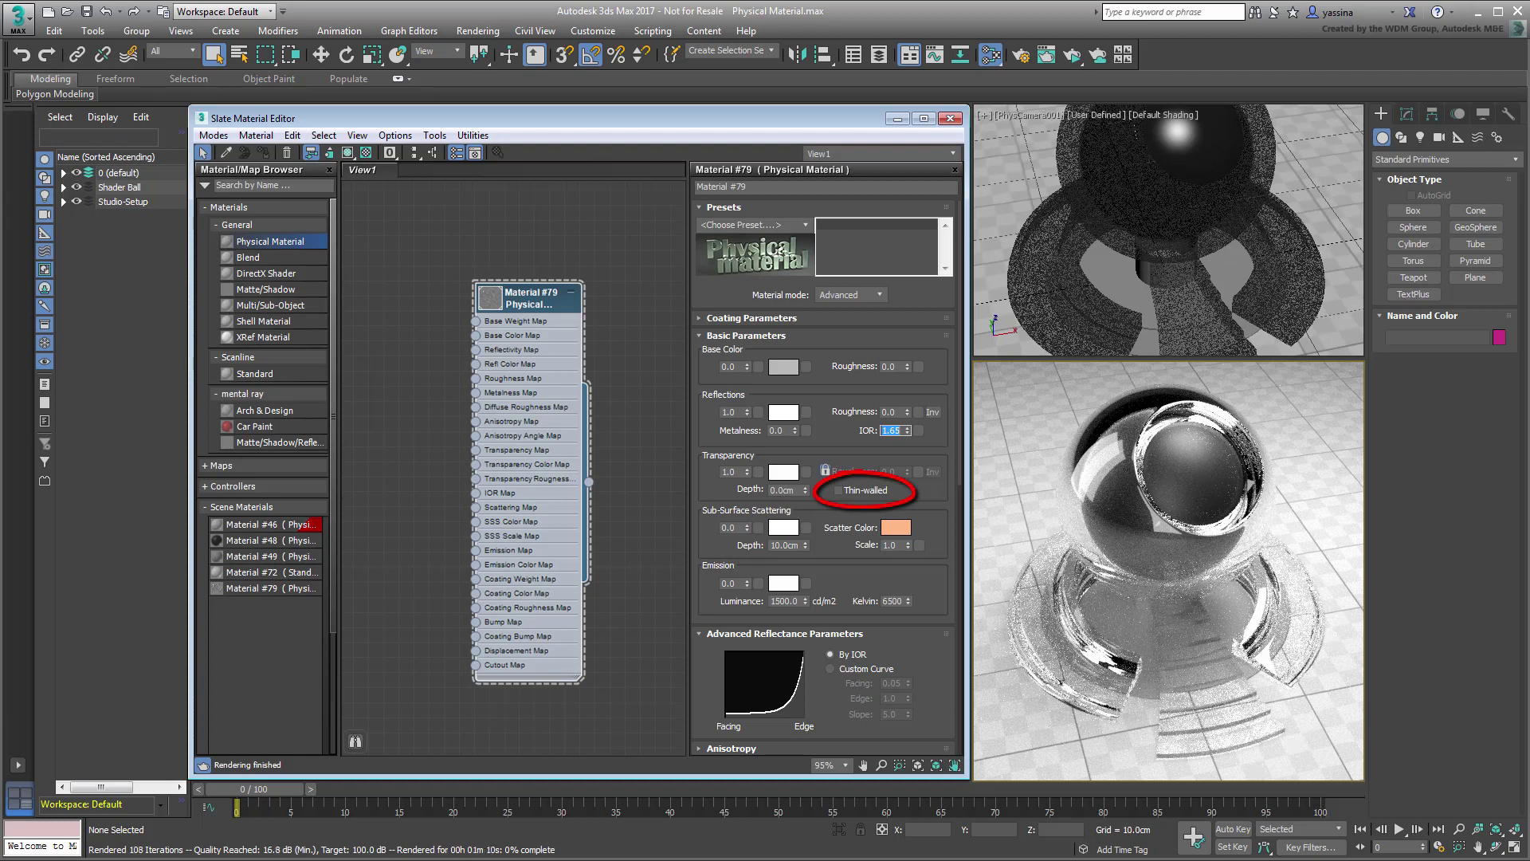
# Step: Try the Thin-walled option on the transparent material and switch it off again
pyautogui.click(839, 490)
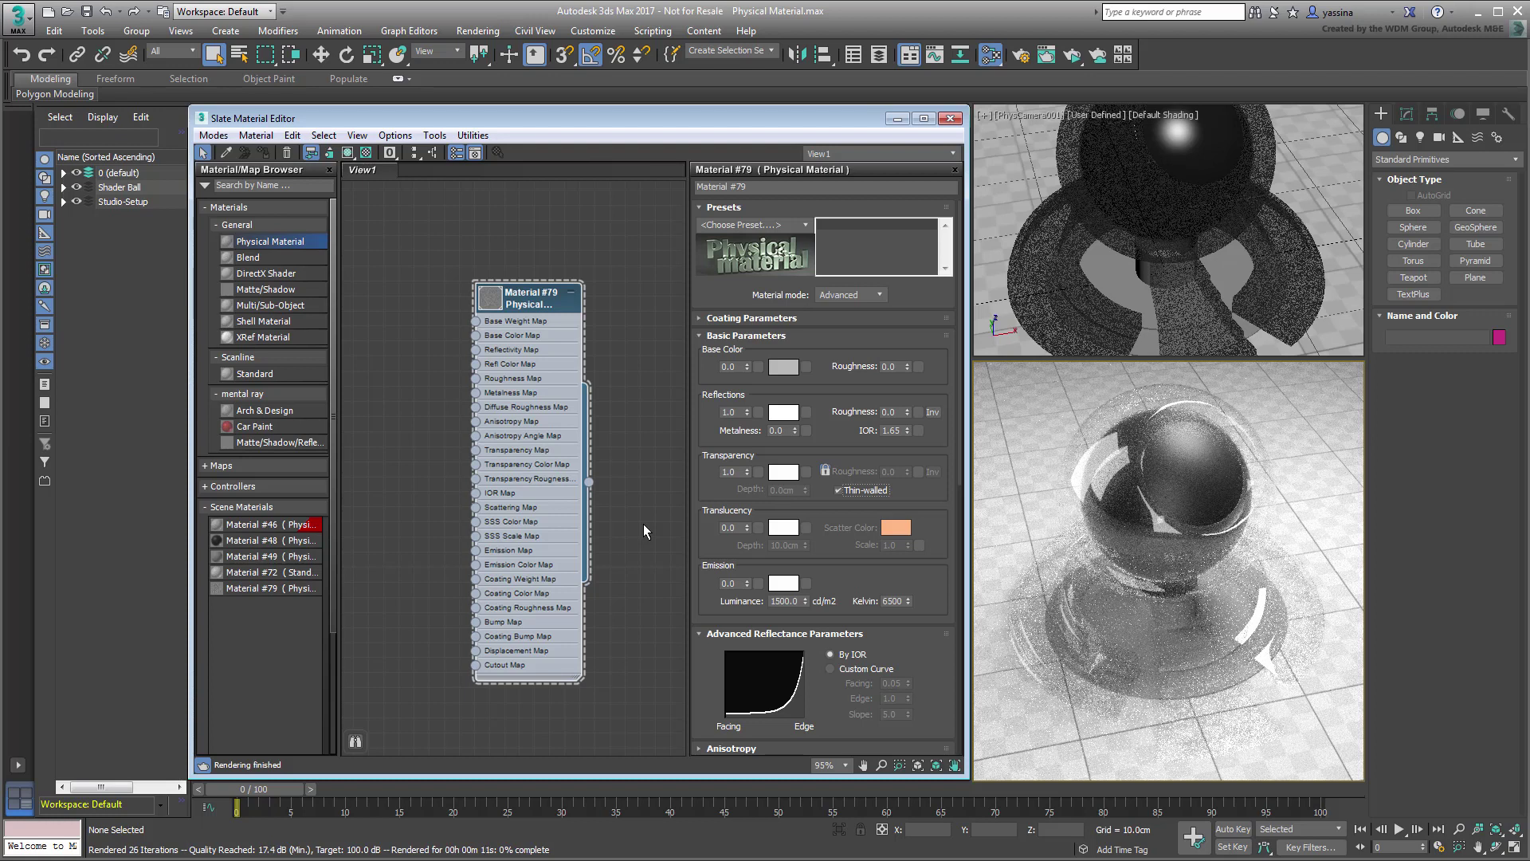
pyautogui.click(838, 490)
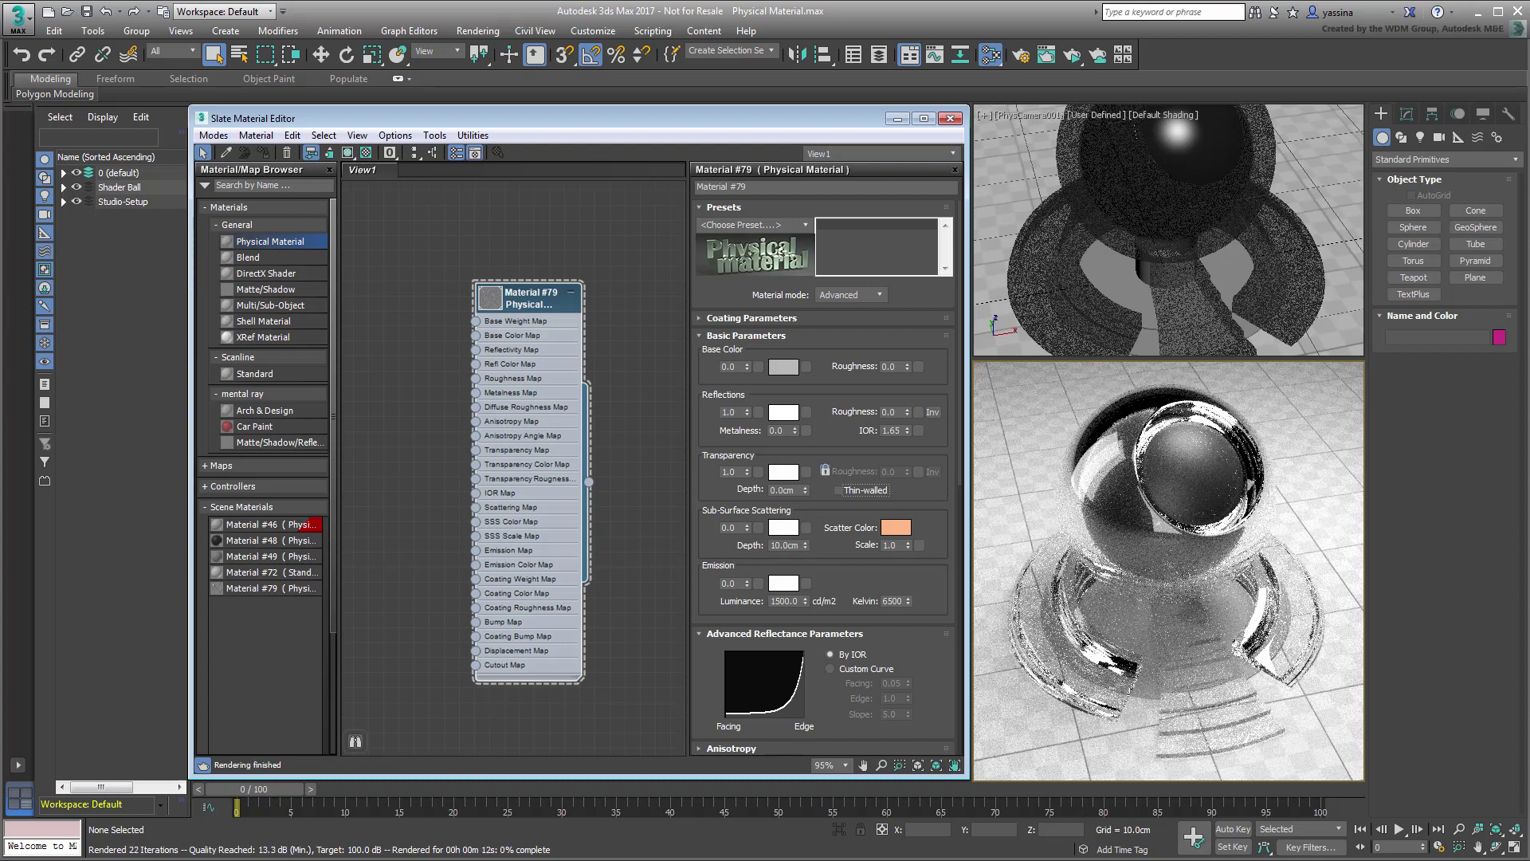
# Step: Set the transparency color to a green with red 0.067, green 0.506 and blue 0.067
pyautogui.click(784, 473)
pyautogui.click(362, 188)
pyautogui.click(467, 112)
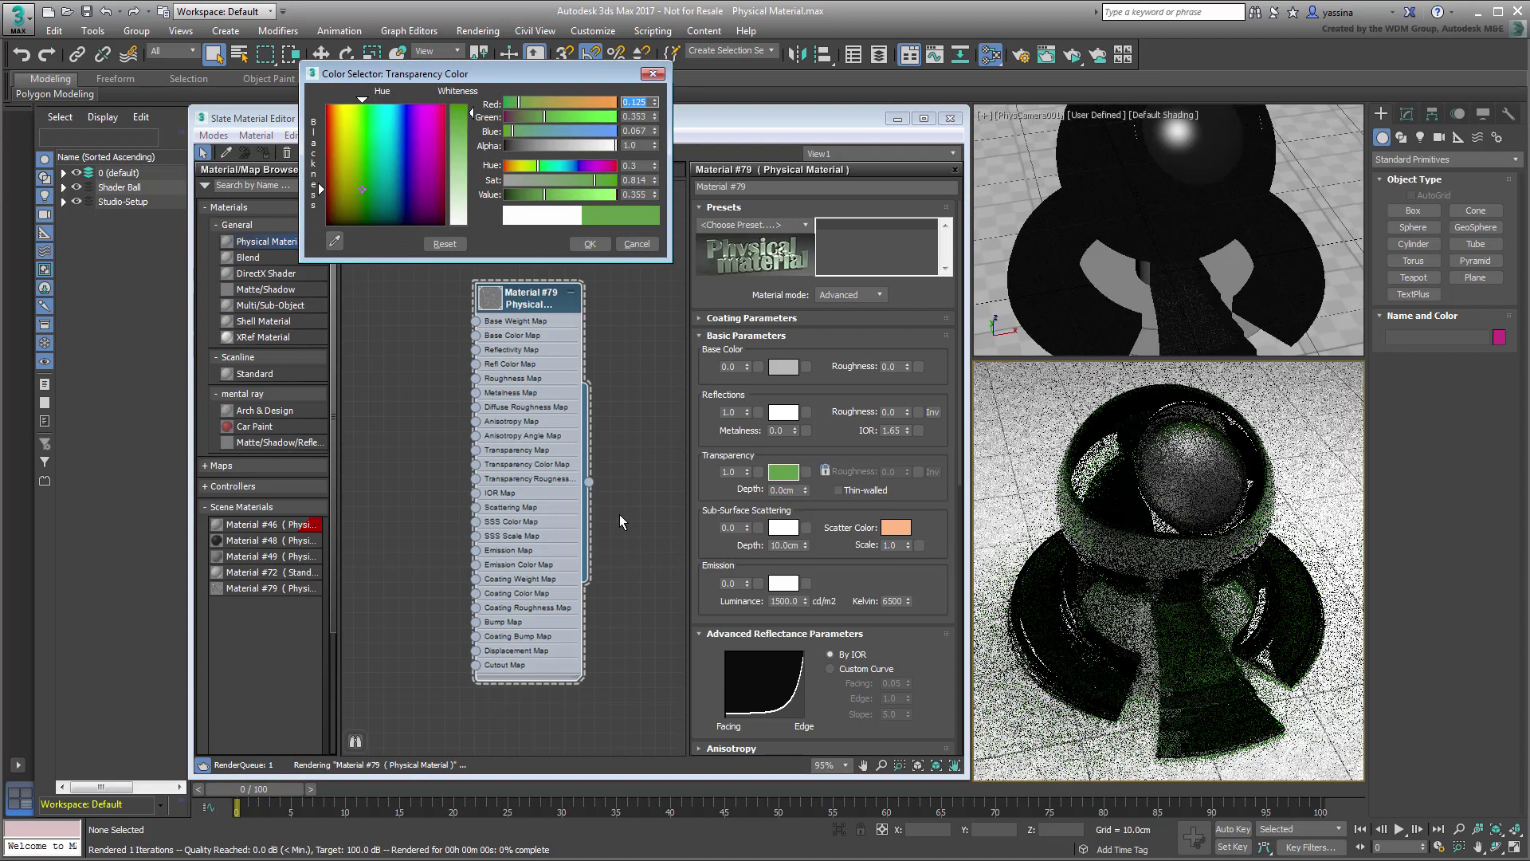
pyautogui.click(366, 169)
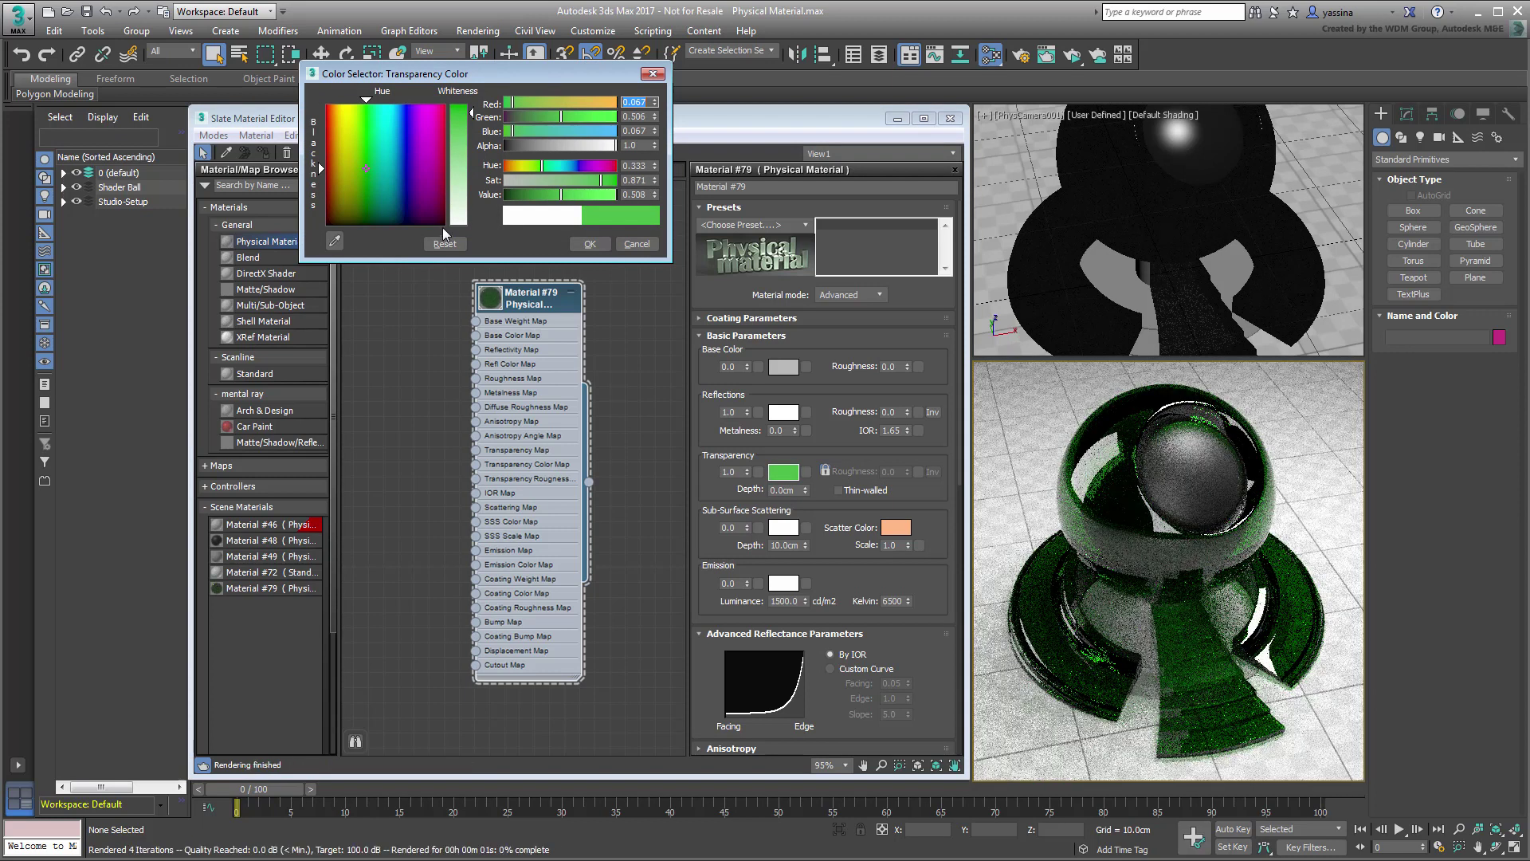
pyautogui.click(590, 244)
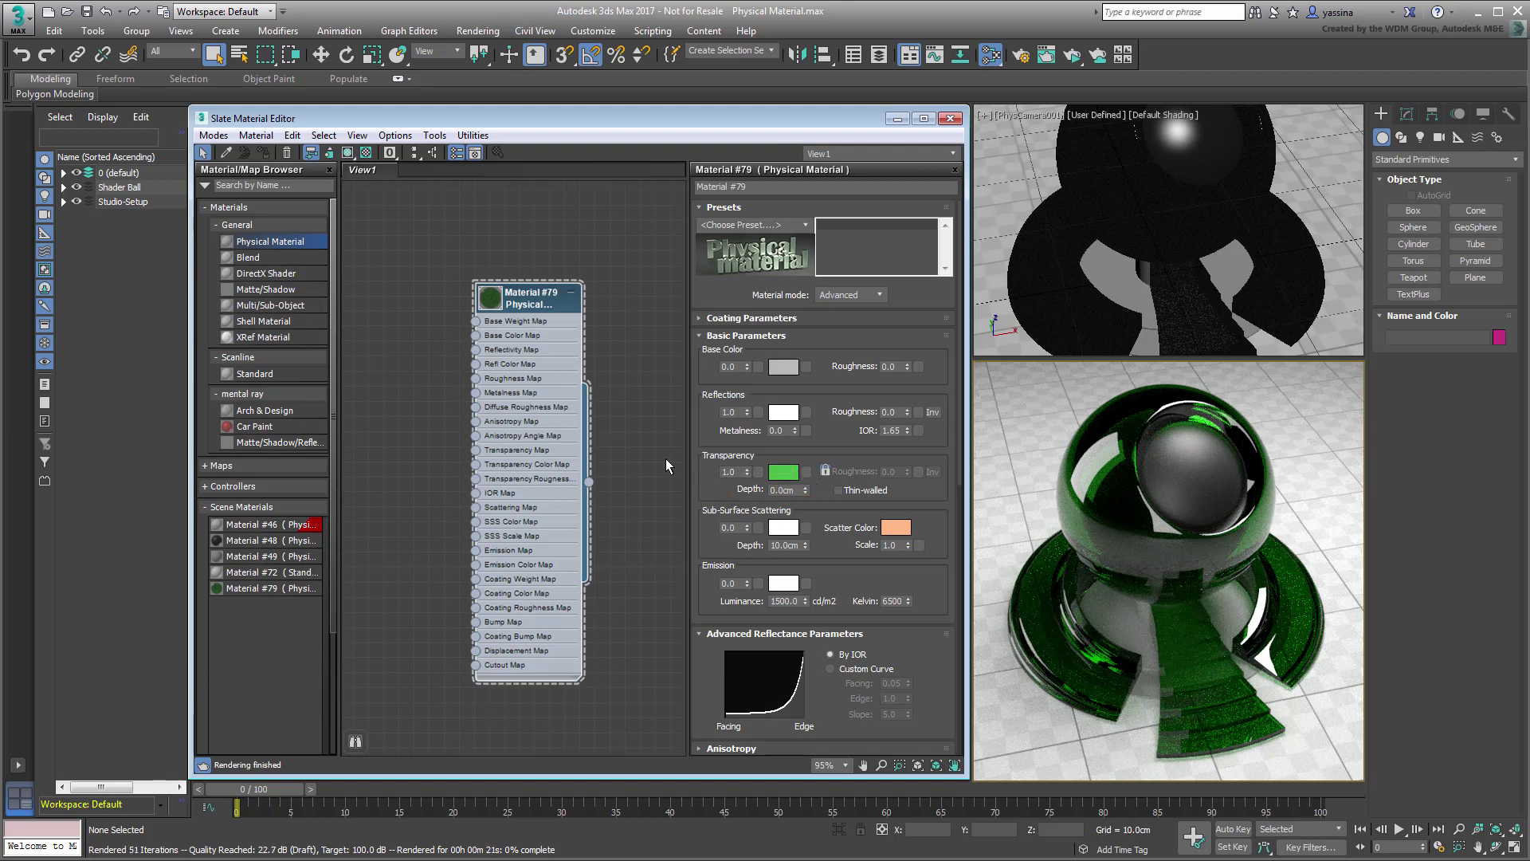
# Step: Set the transparency depth to 1.0 cm as a trial and raise it to 5.0 cm
pyautogui.moveTo(792, 498)
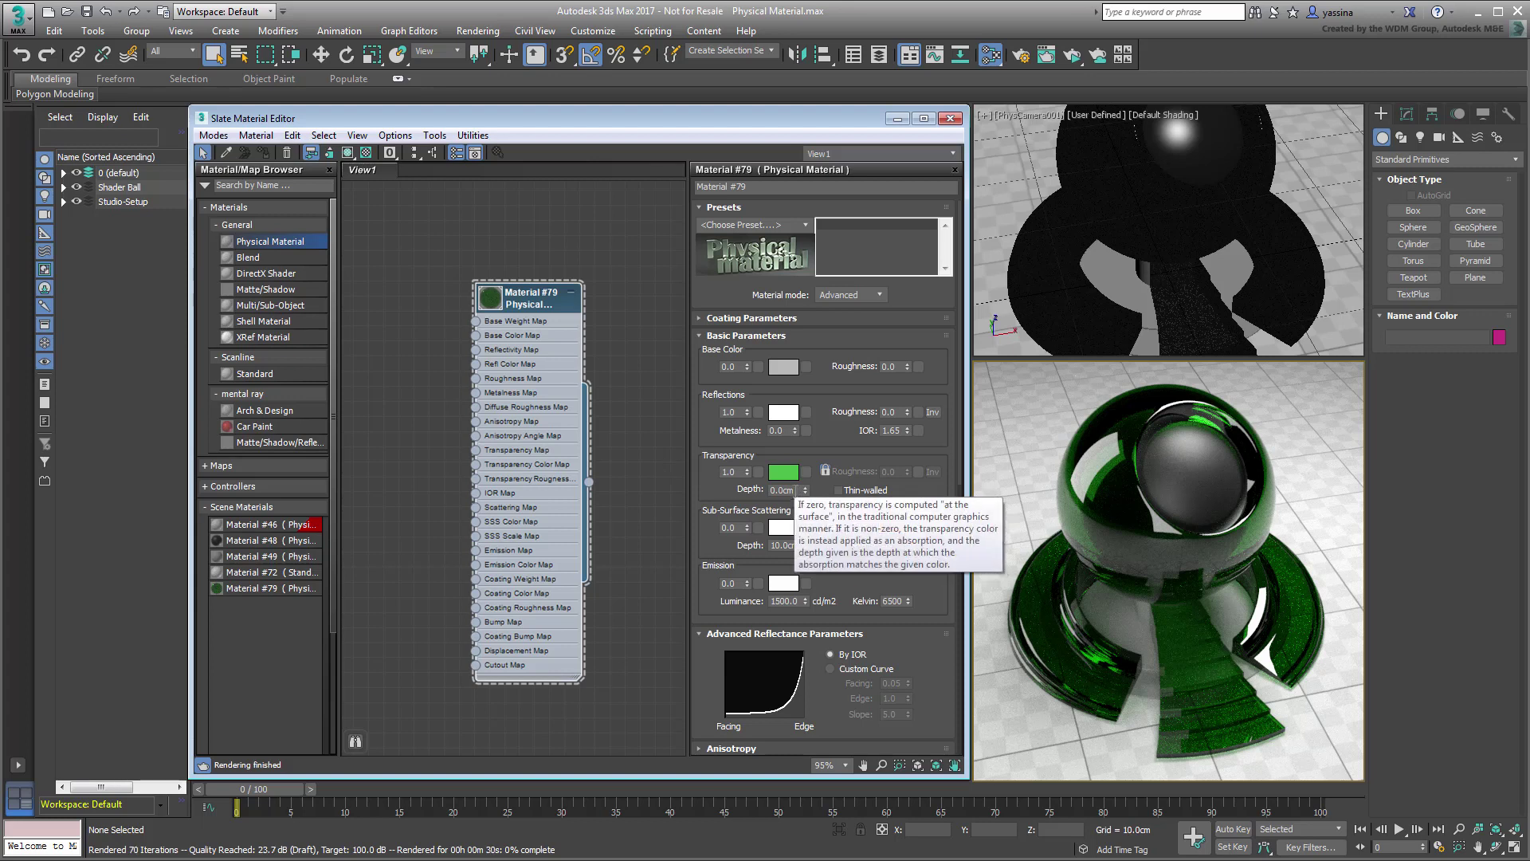
pyautogui.doubleClick(782, 490)
pyautogui.write('1')
pyautogui.press('Return')
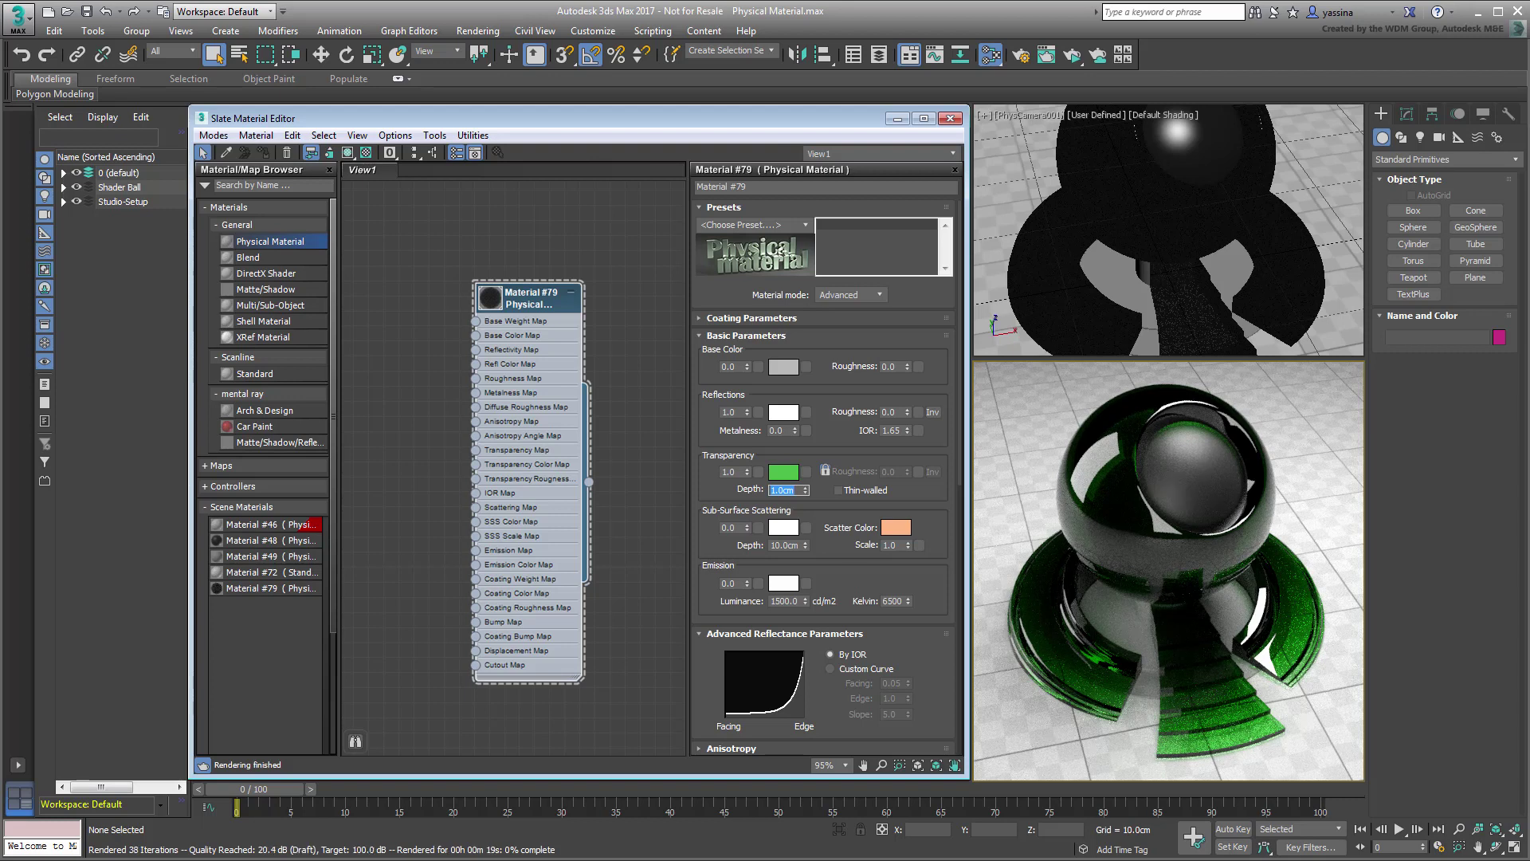
pyautogui.write('5')
pyautogui.press('Return')
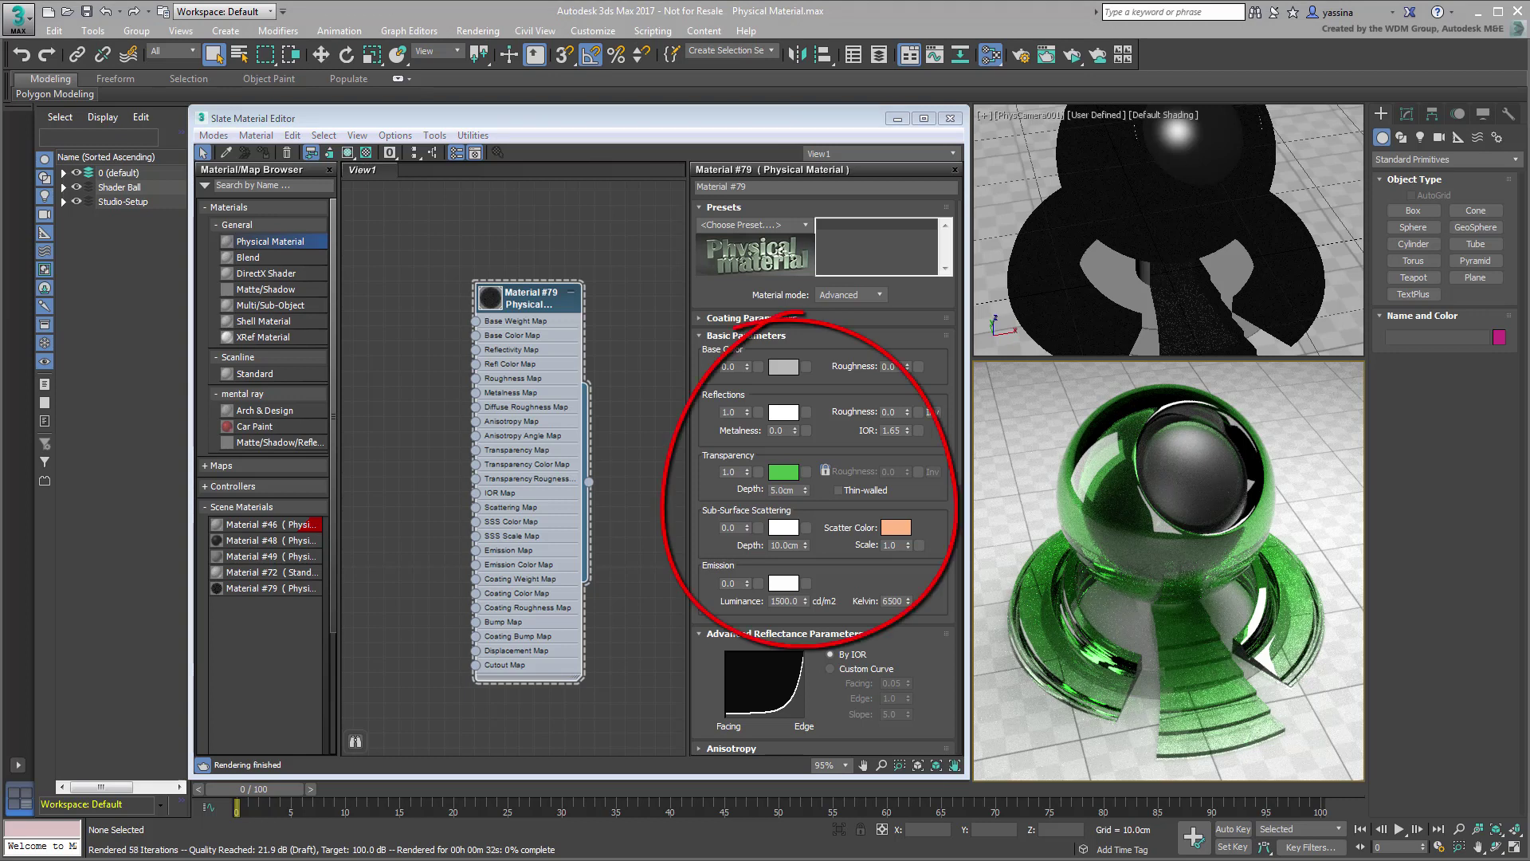
pyautogui.click(667, 131)
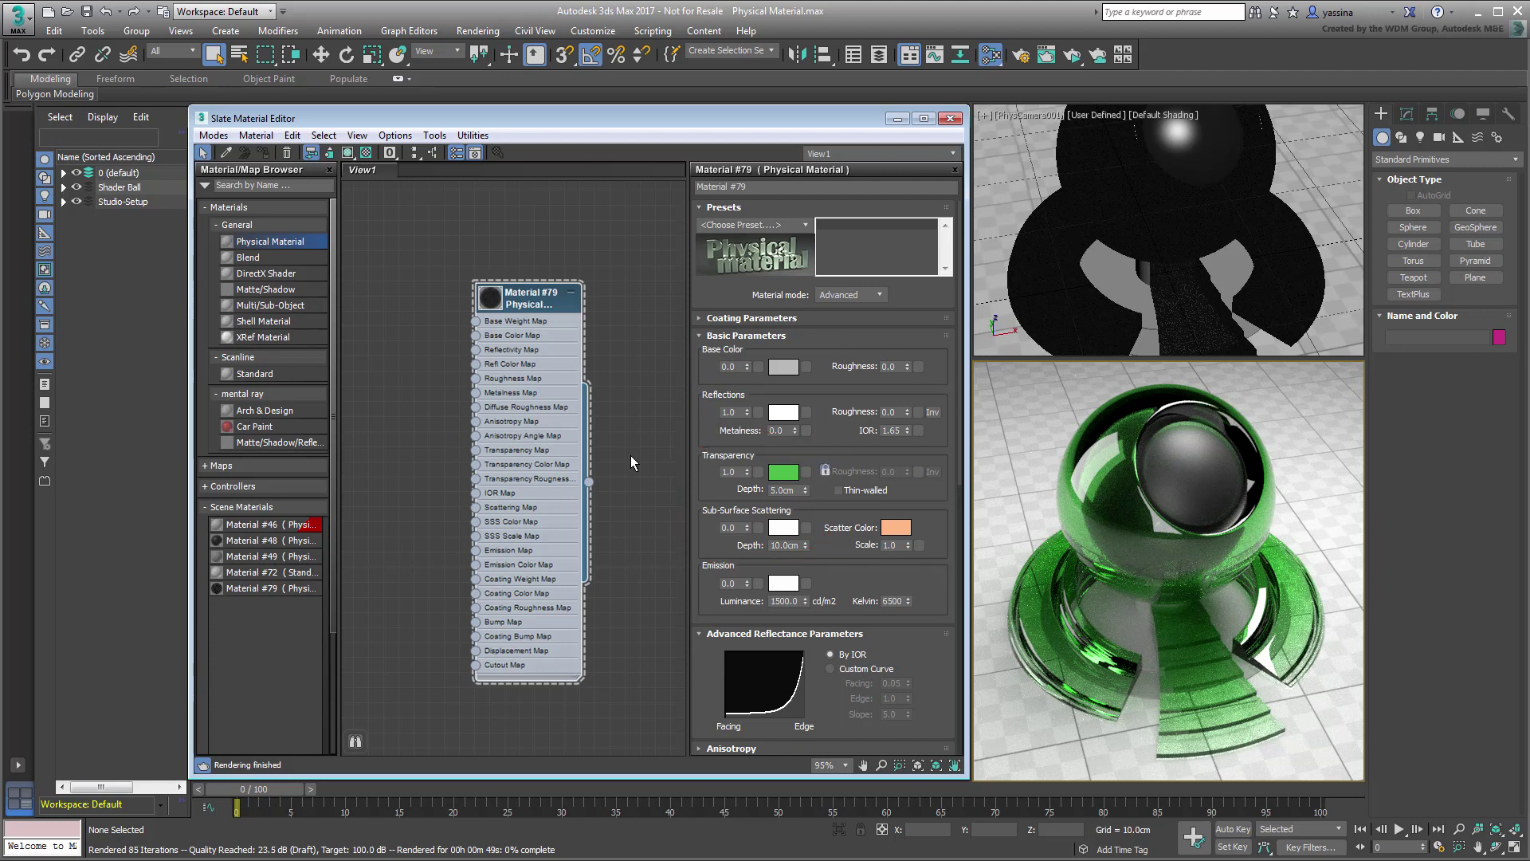
# Step: Set the sub-surface scattering color to red 0.965, green 0.051 and blue 0.051, and its weight to 1.0
pyautogui.click(787, 528)
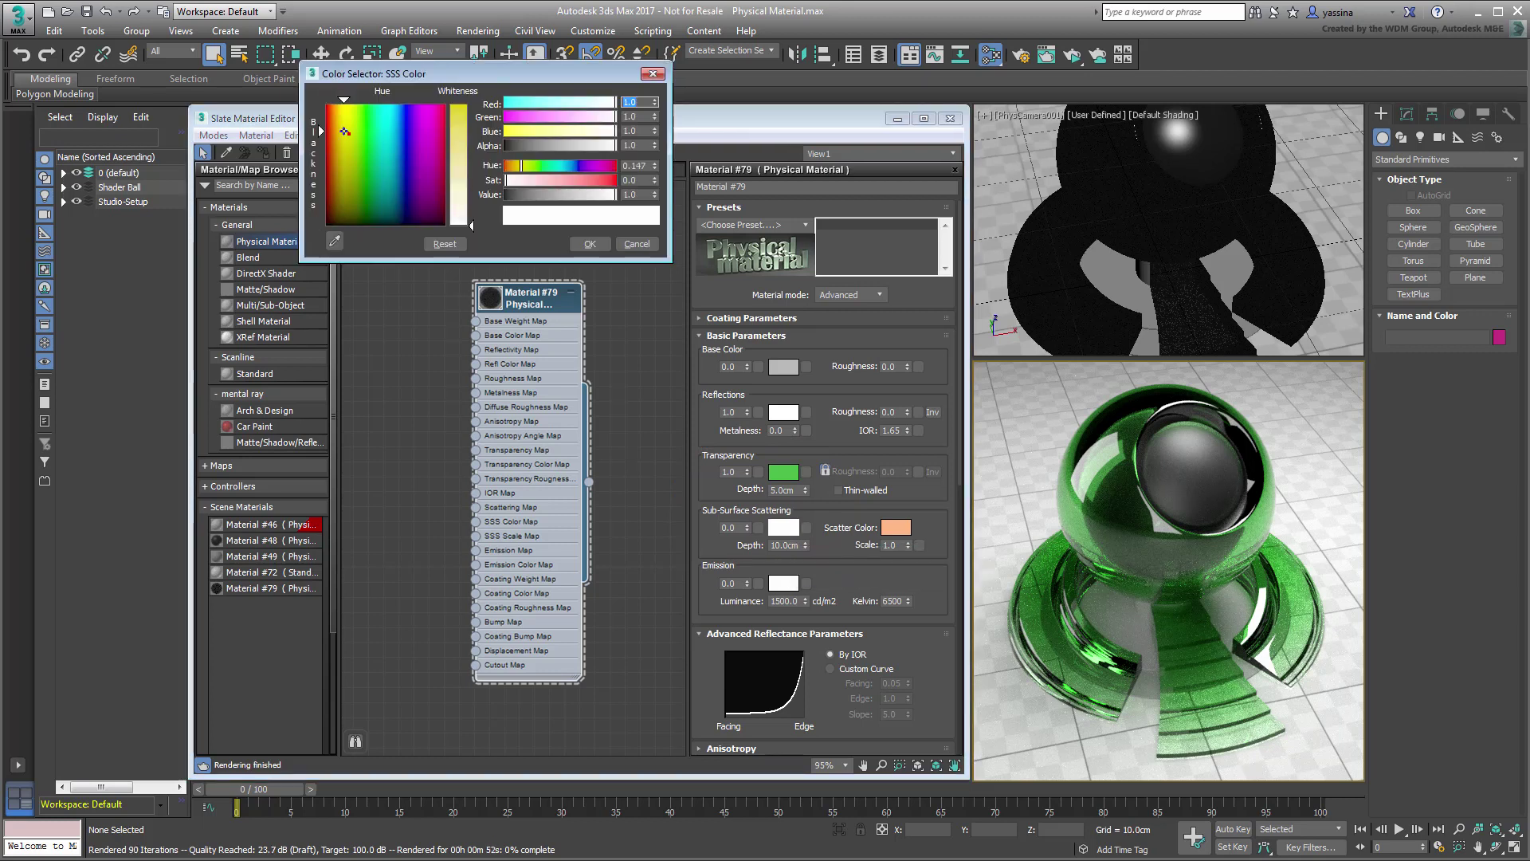
pyautogui.click(451, 118)
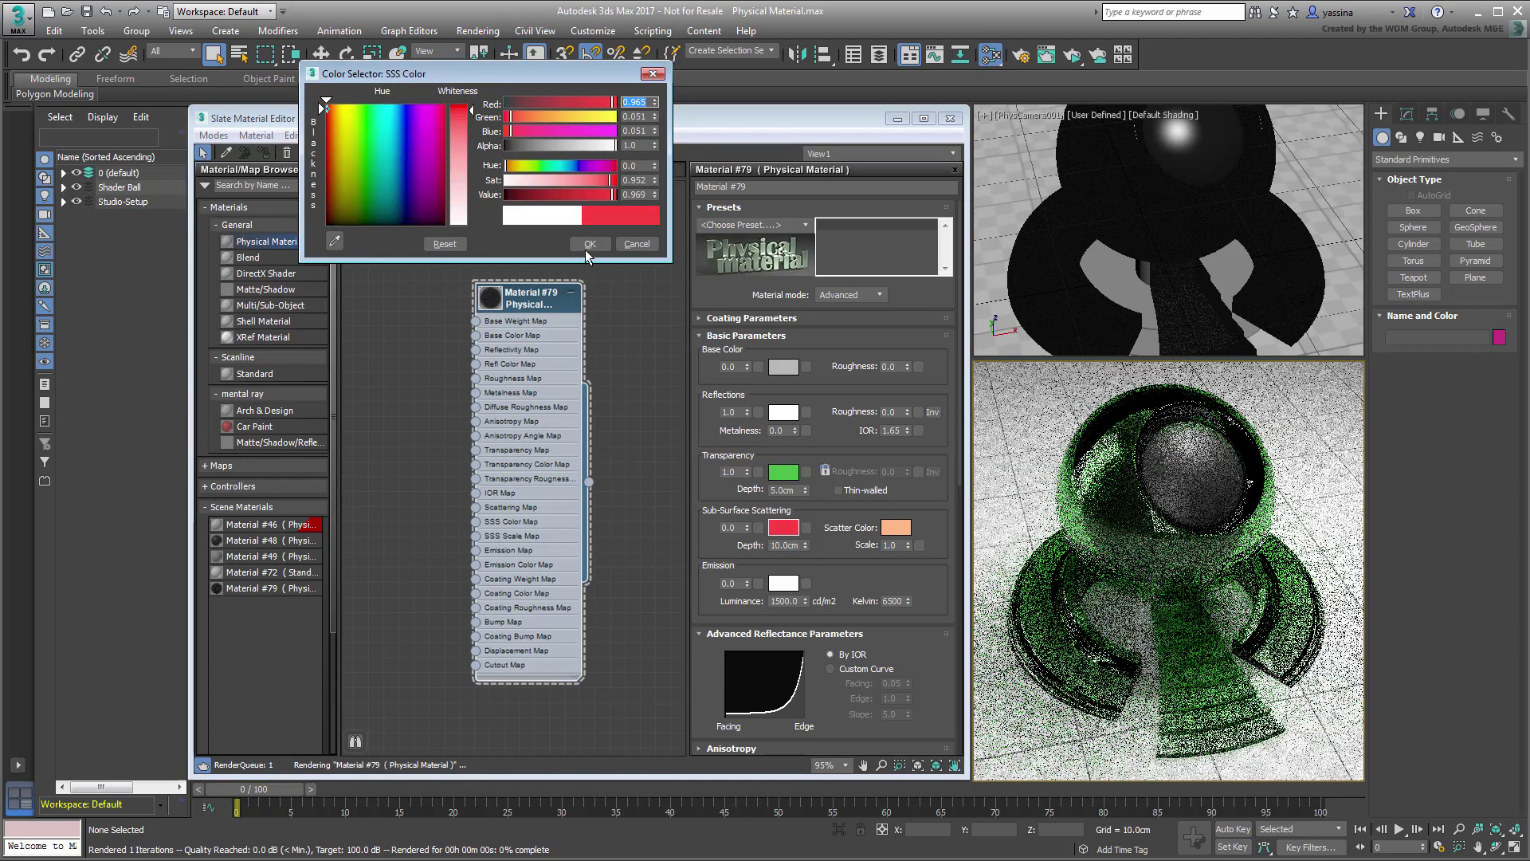
pyautogui.press('Return')
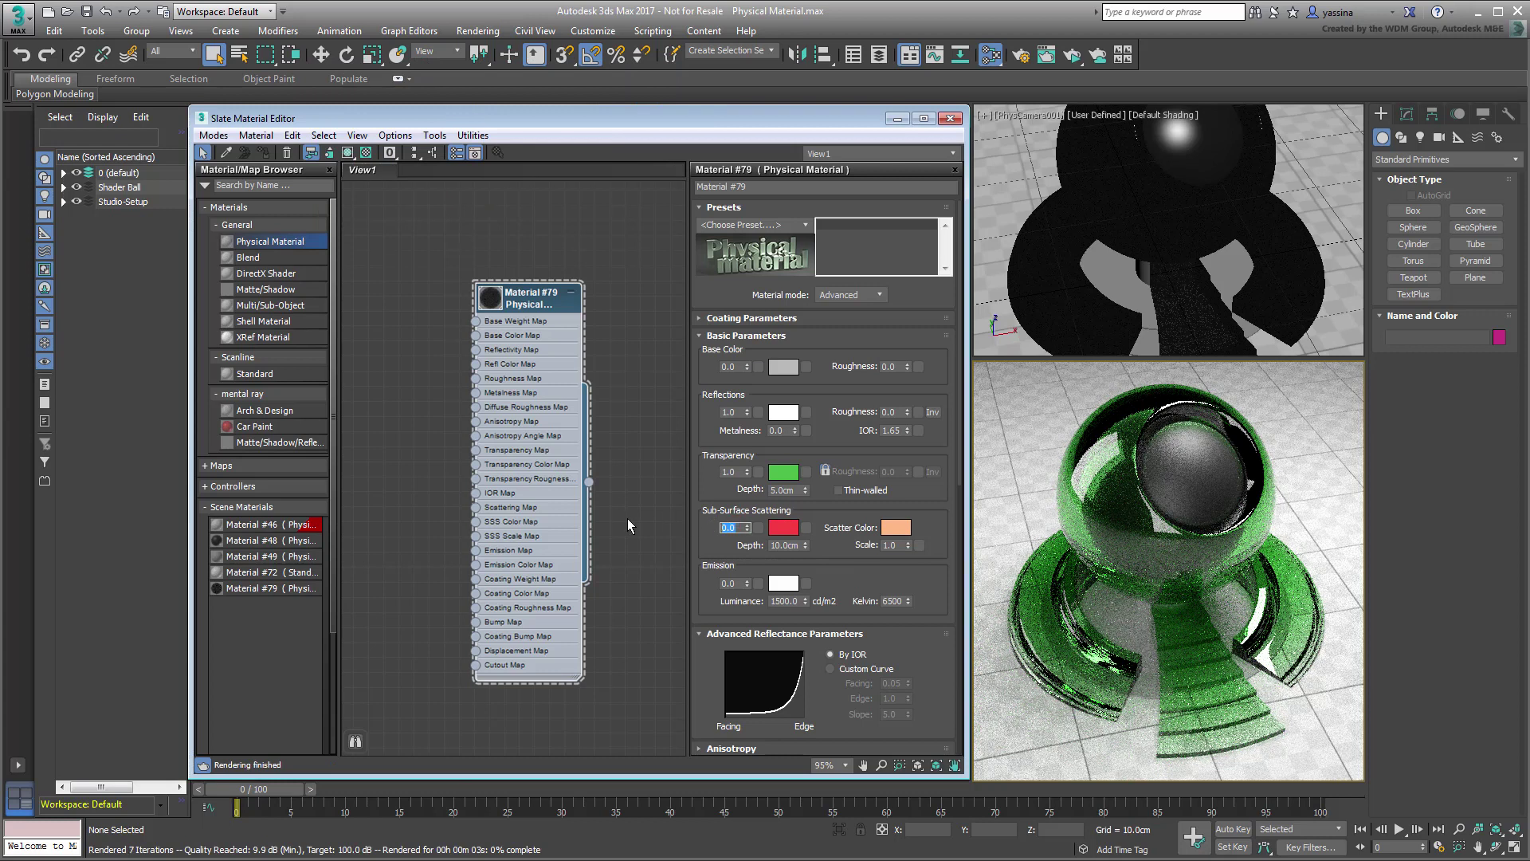
pyautogui.write('1')
pyautogui.press('Return')
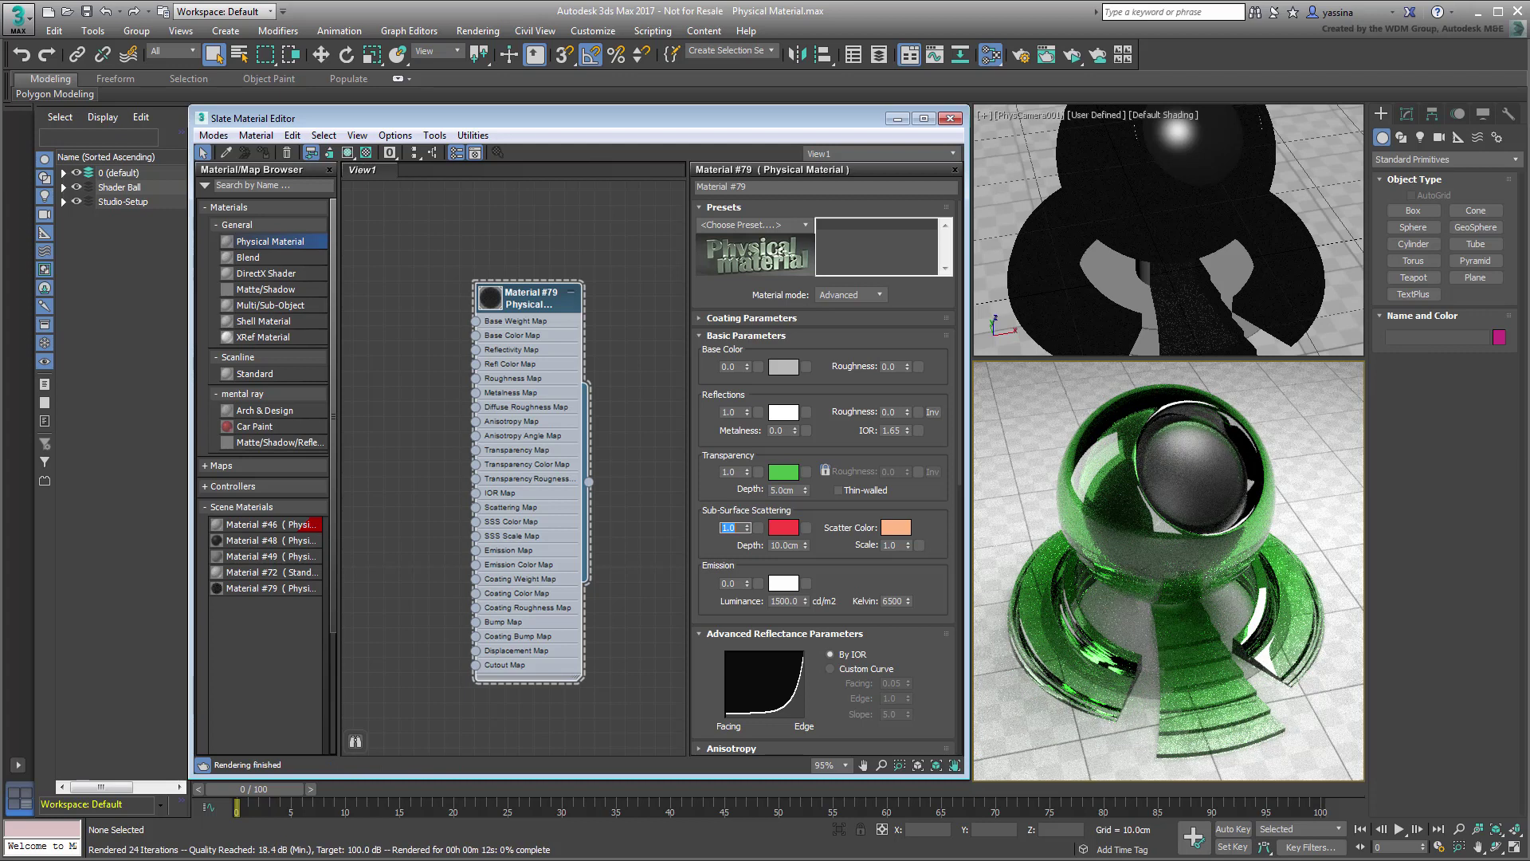
# Step: Lower the transparency weight to 0.85 and set the sub-surface scattering depth to 3.0 cm
pyautogui.doubleClick(728, 472)
pyautogui.write('0.85')
pyautogui.press('Return')
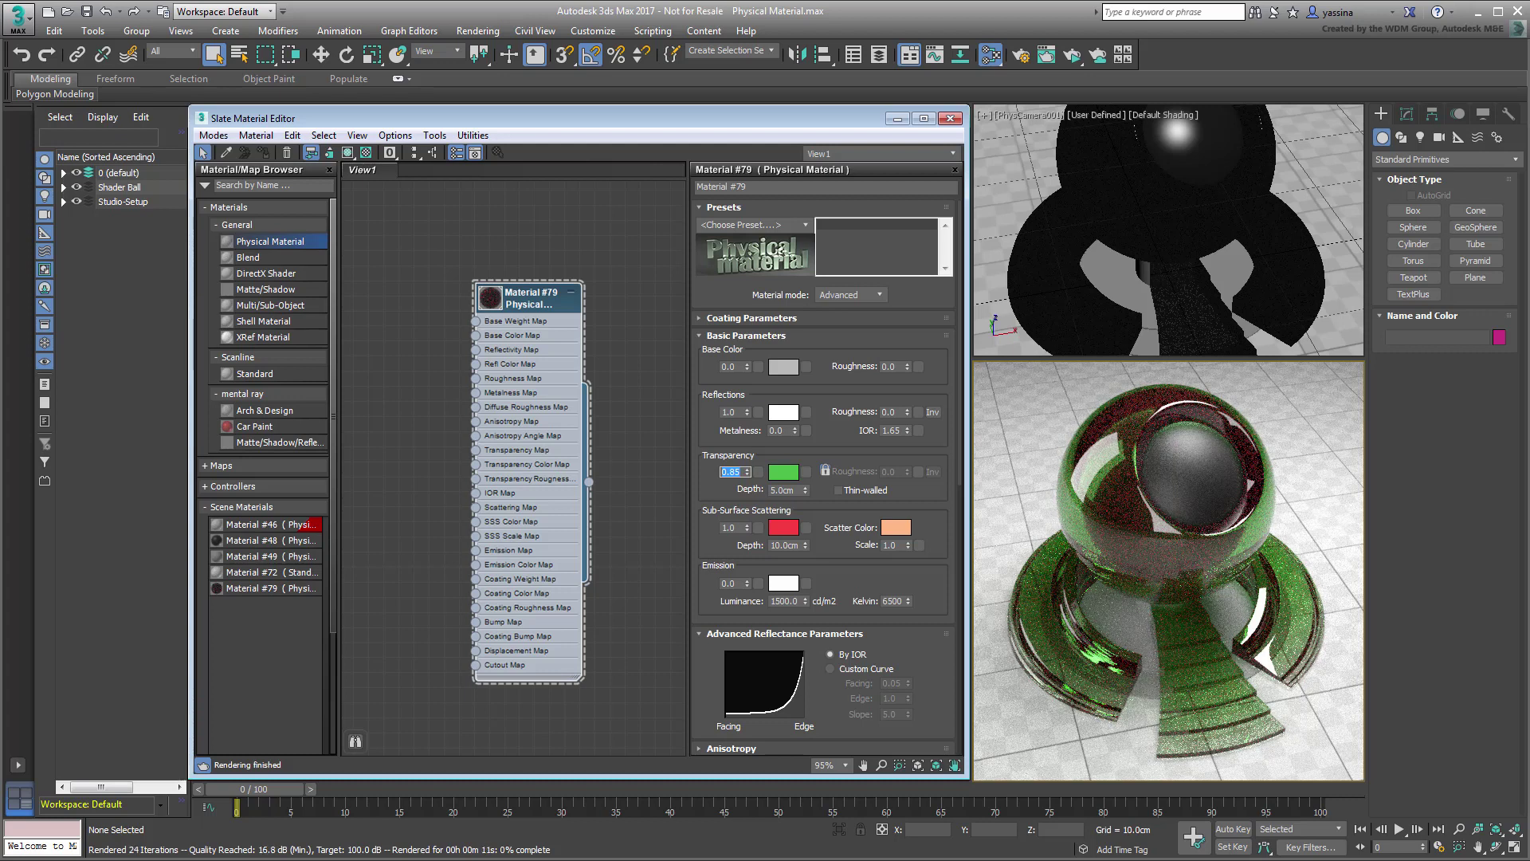
pyautogui.press('Tab')
pyautogui.press('Tab')
pyautogui.press('Tab')
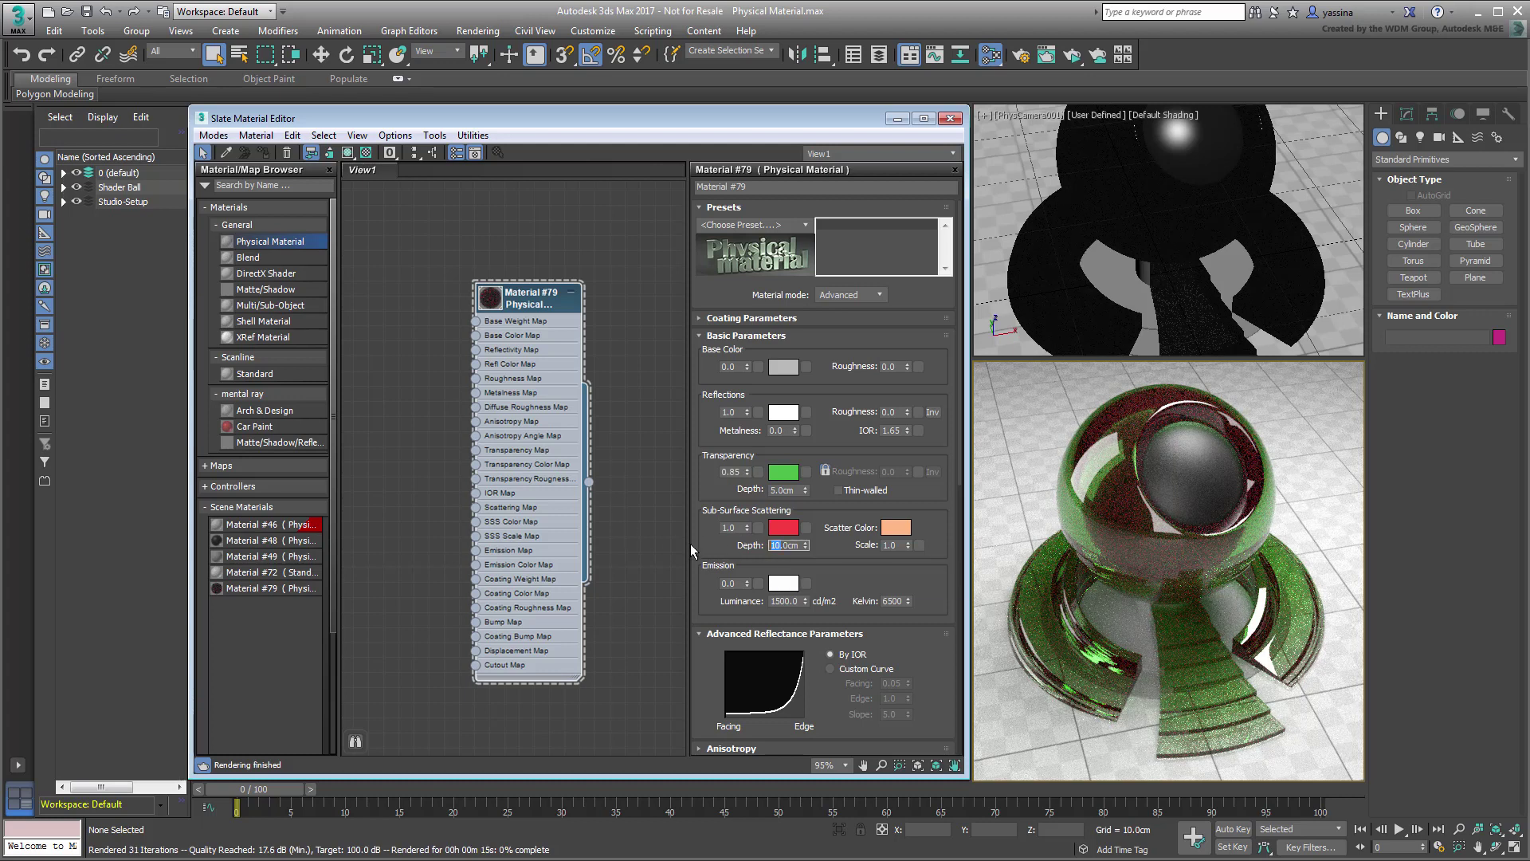
pyautogui.write('3')
pyautogui.press('Return')
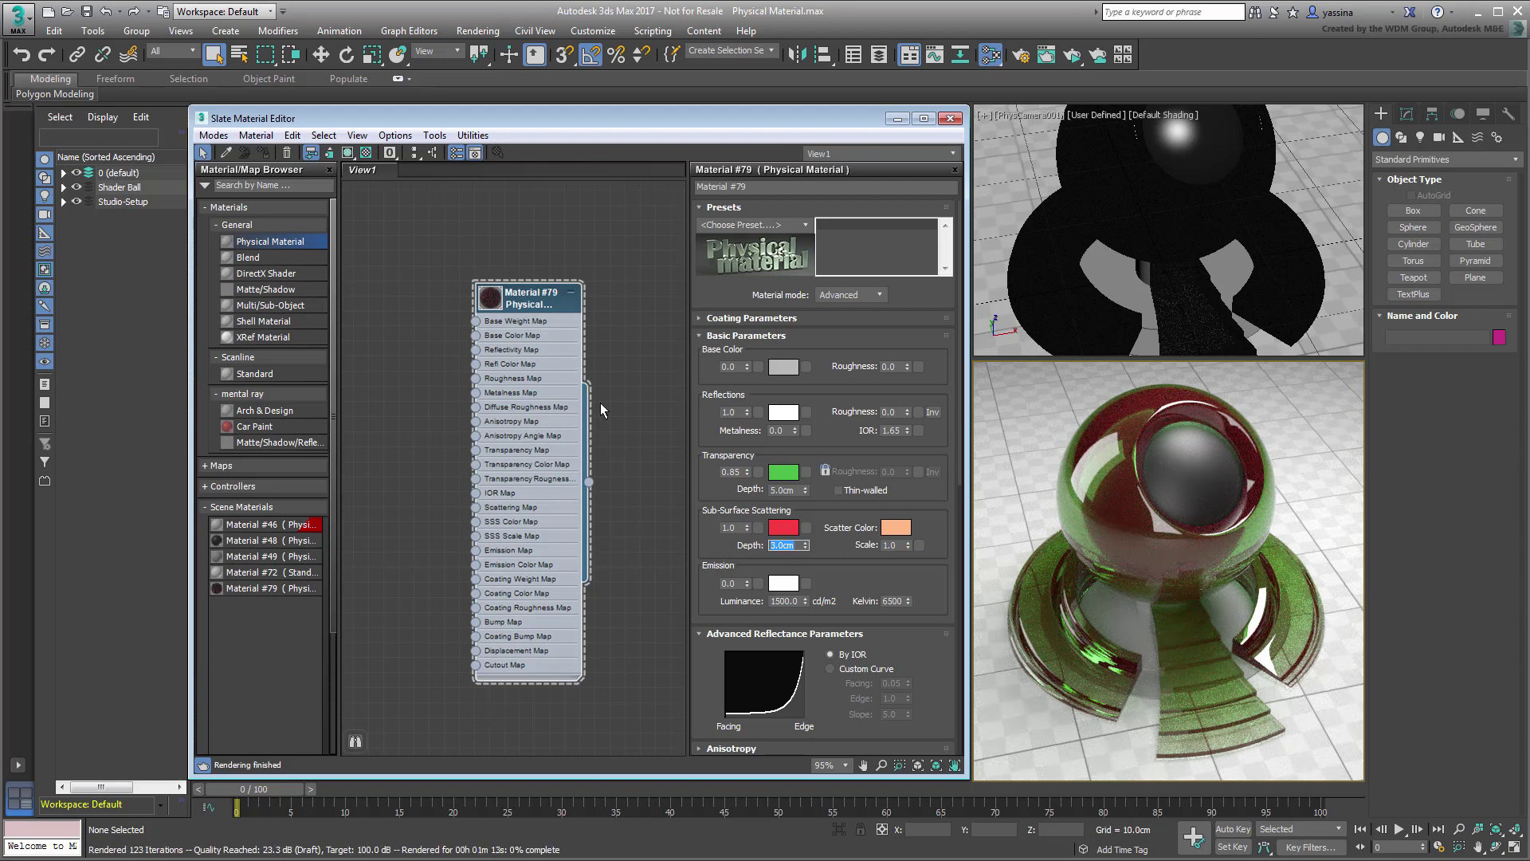
# Step: Replace the green and red material node with a fresh Physical Material, assign it to the shader ball and show its parameters
pyautogui.moveTo(526, 305); pyautogui.dragTo(523, 296)
pyautogui.press('Delete')
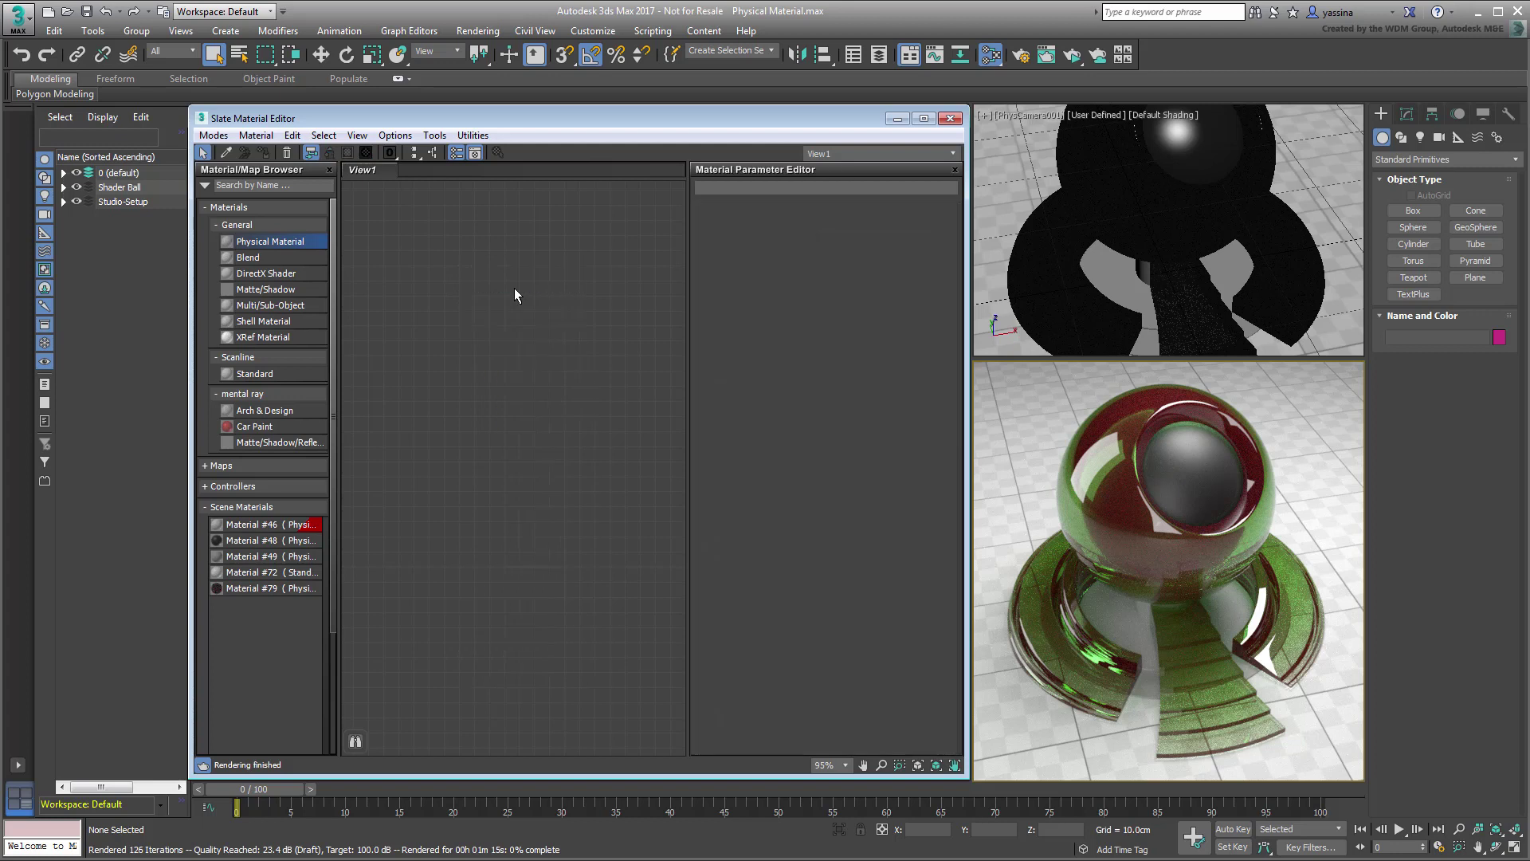
pyautogui.moveTo(265, 241); pyautogui.dragTo(518, 343)
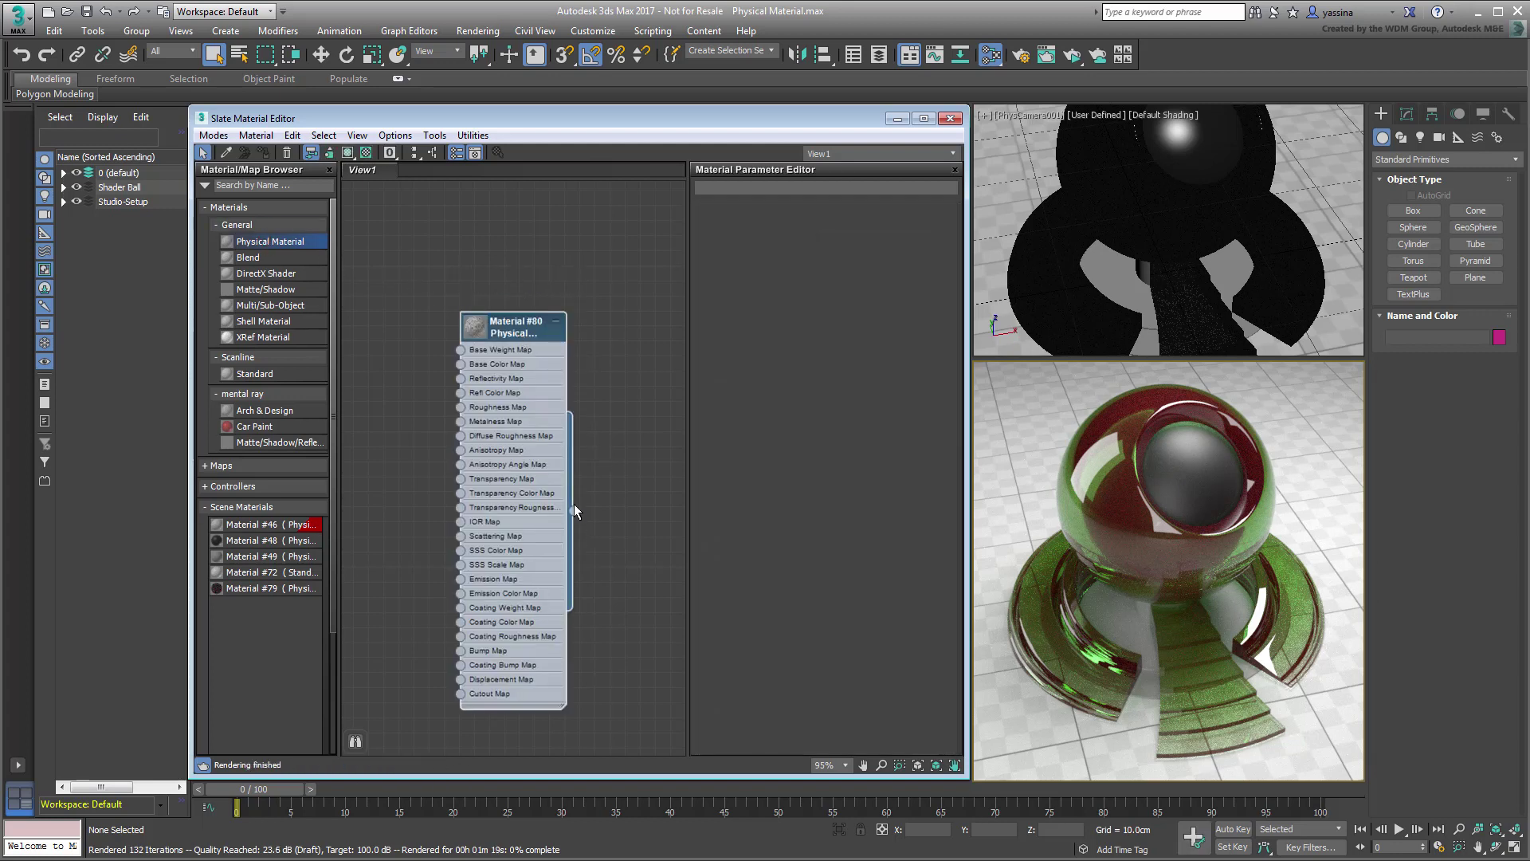
pyautogui.moveTo(574, 510); pyautogui.dragTo(1087, 215)
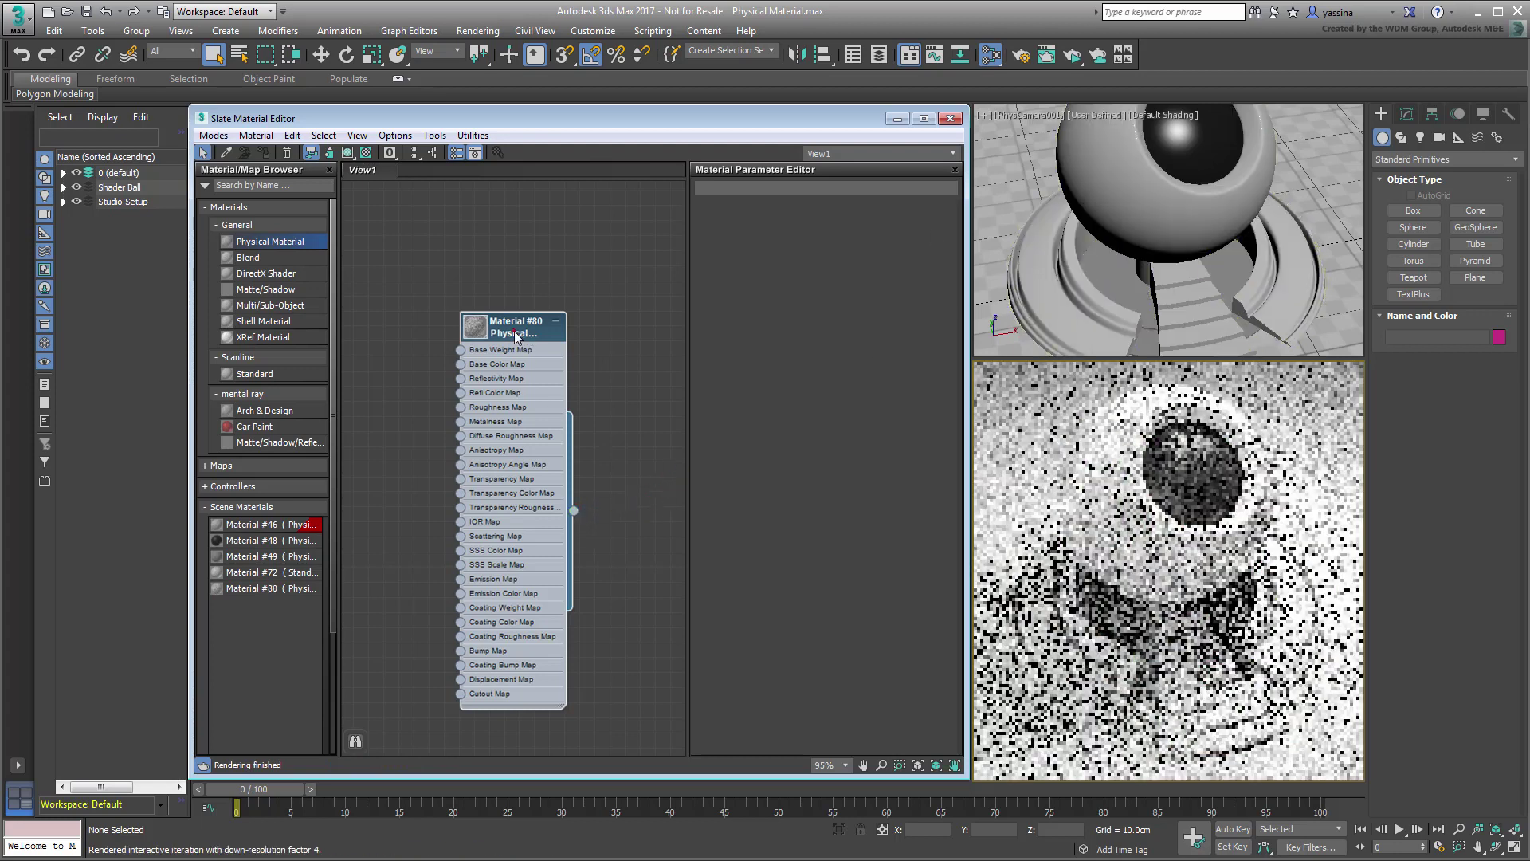
pyautogui.doubleClick(526, 335)
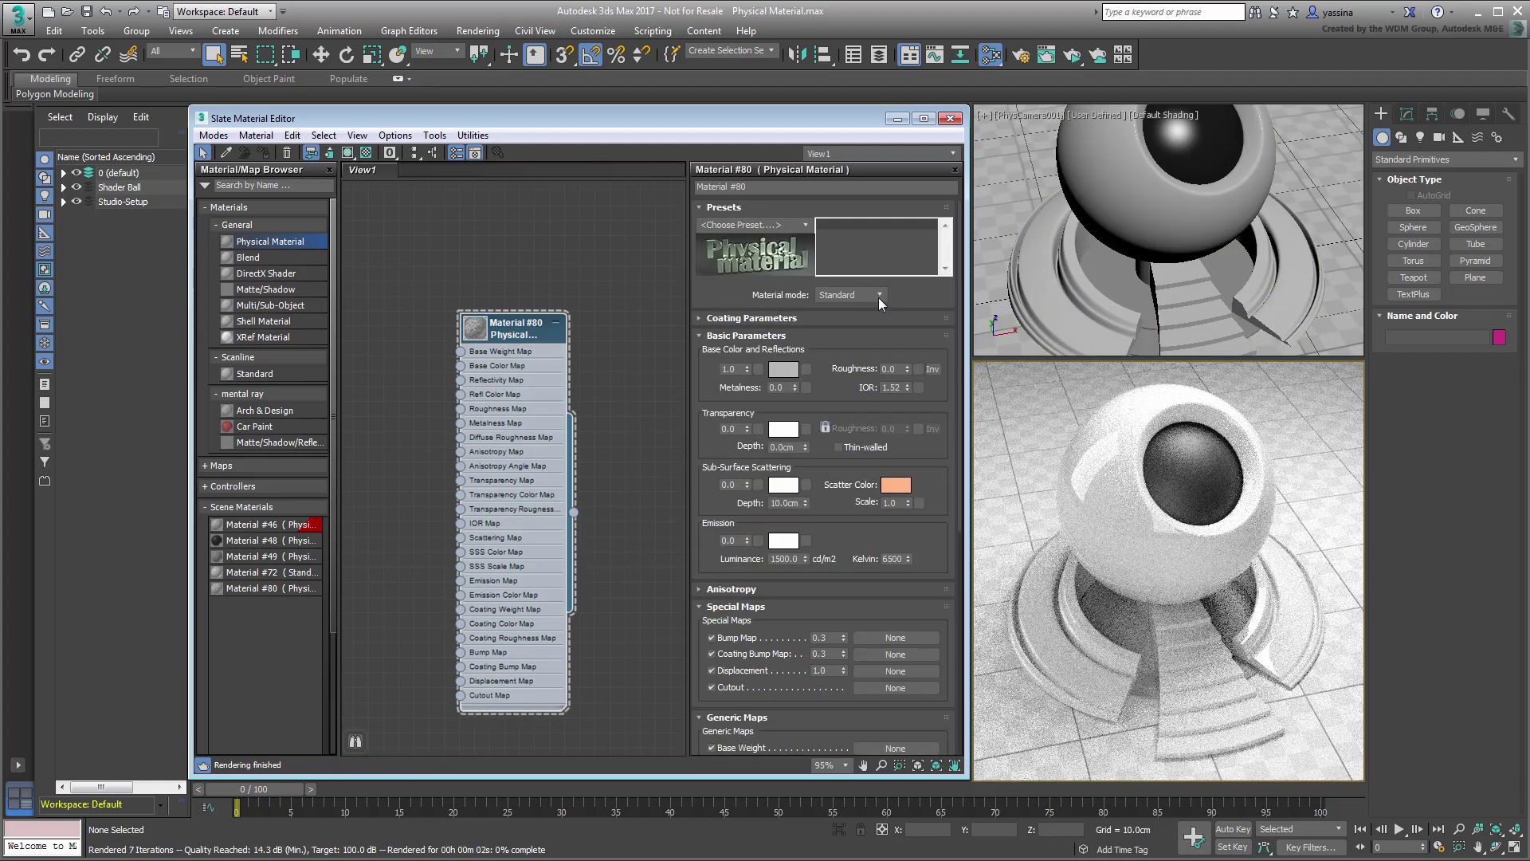
# Step: Switch the fresh material to Advanced mode and reduce its base color weight to 0.0
pyautogui.click(877, 298)
pyautogui.click(855, 317)
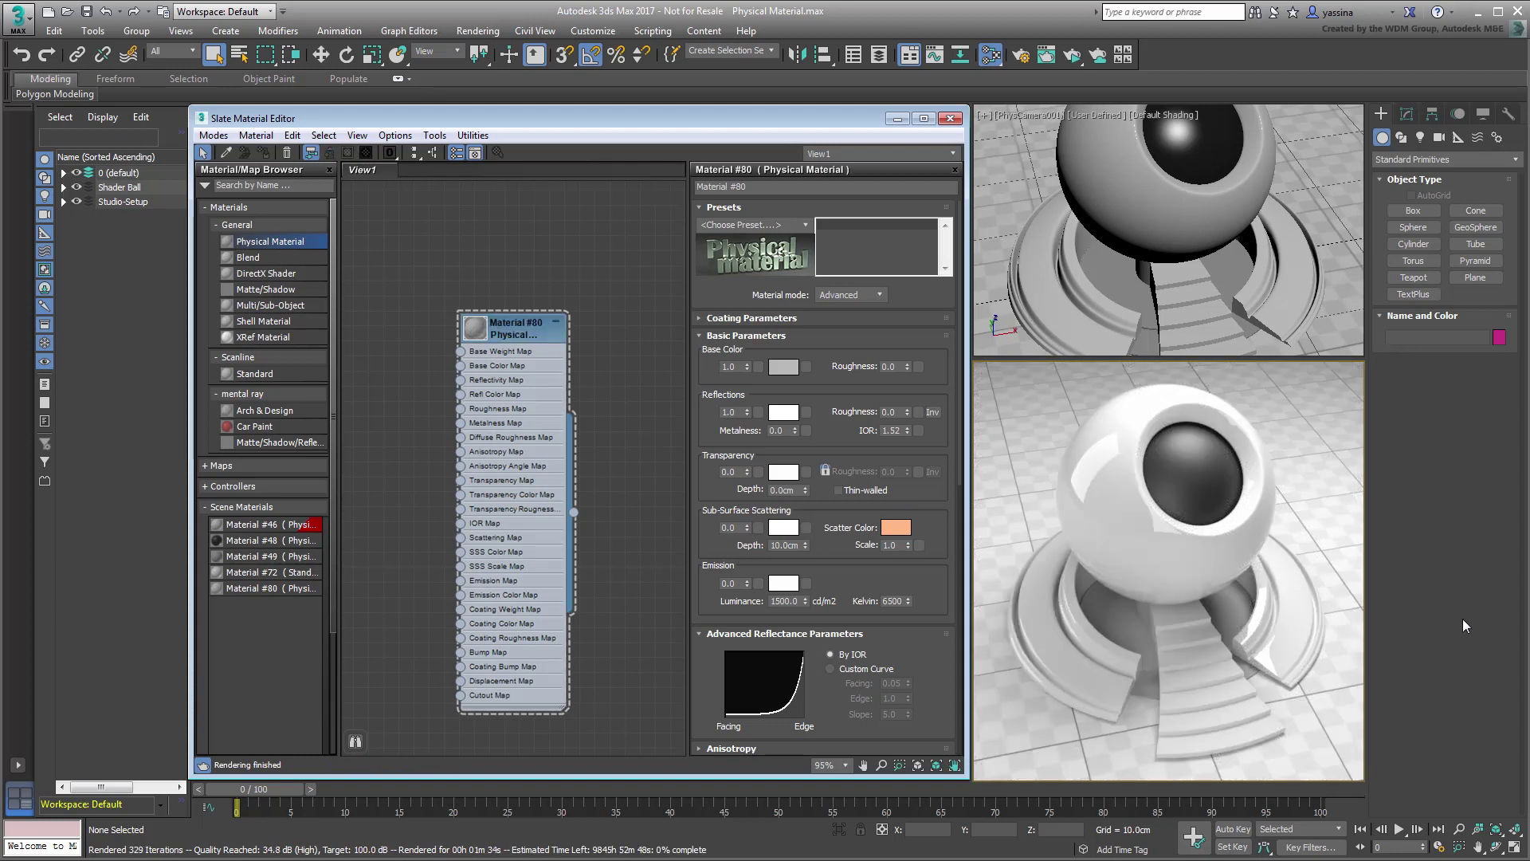
pyautogui.rightClick(746, 366)
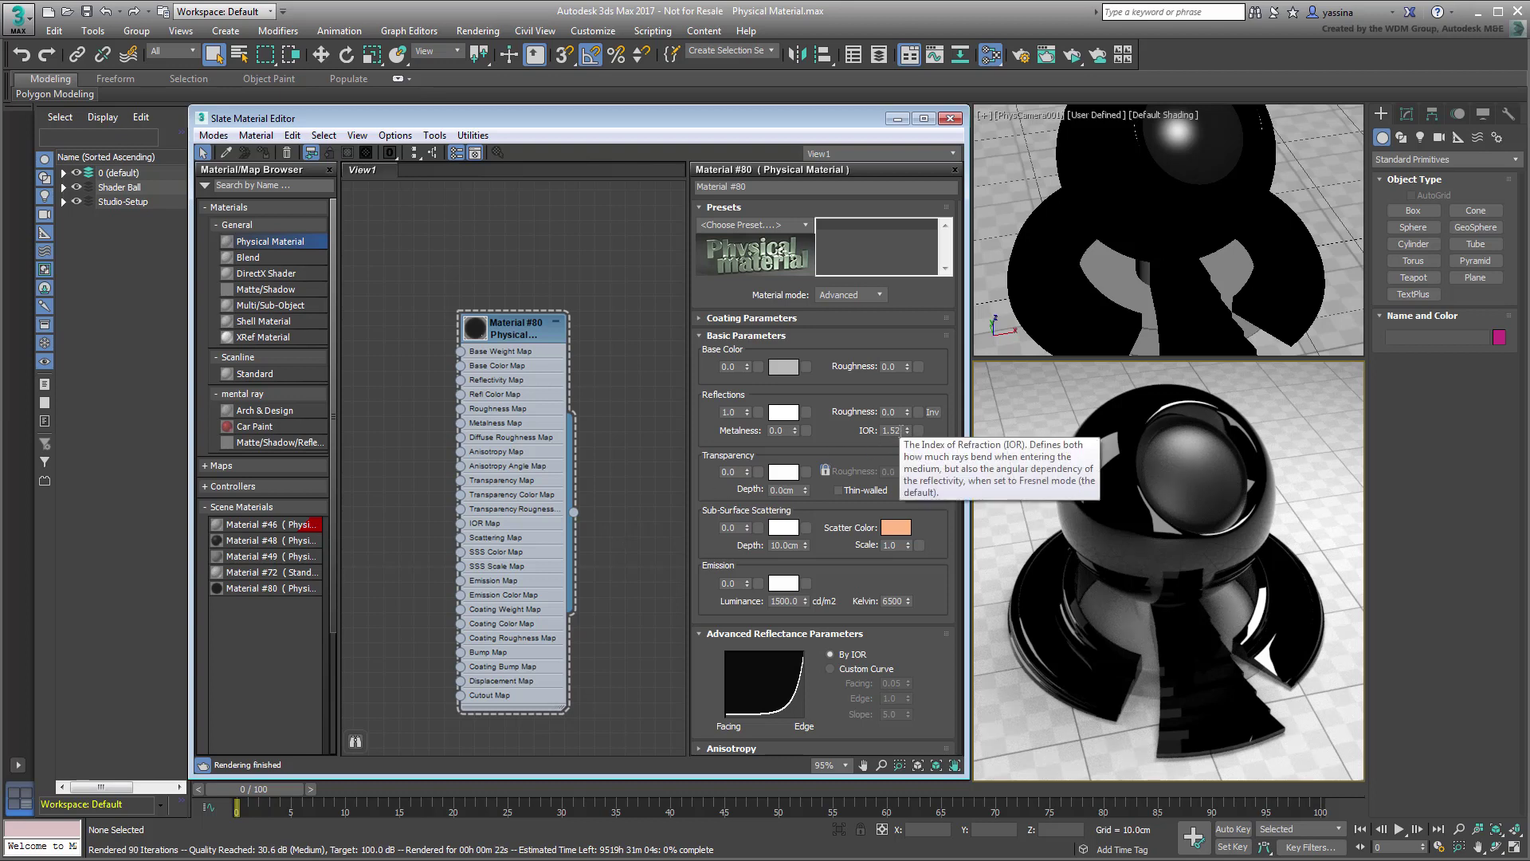
# Step: Set the material's reflection IOR to 50
pyautogui.doubleClick(890, 430)
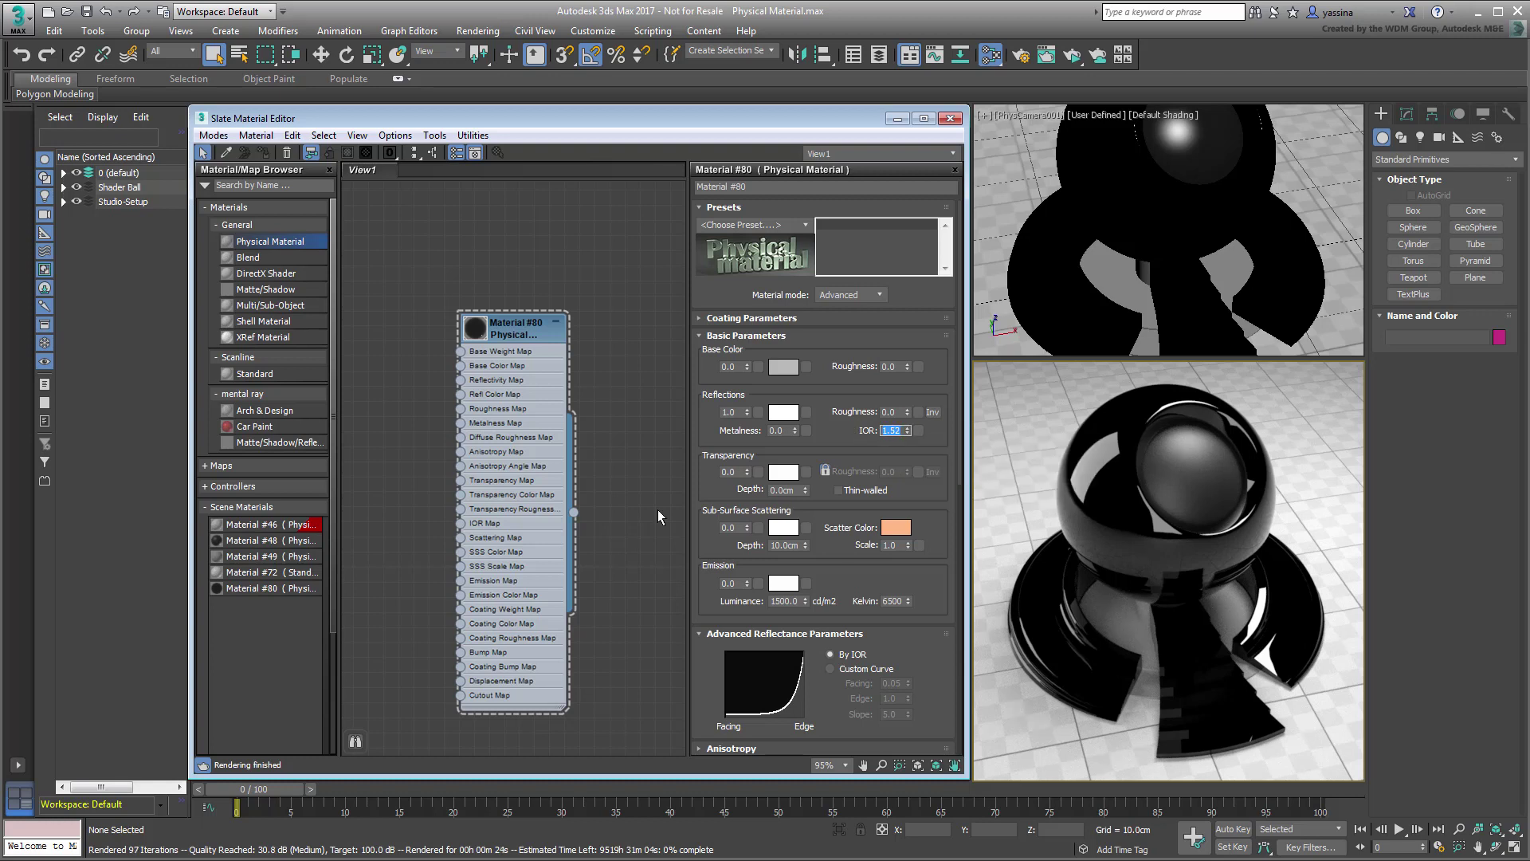
pyautogui.write('50')
pyautogui.press('Return')
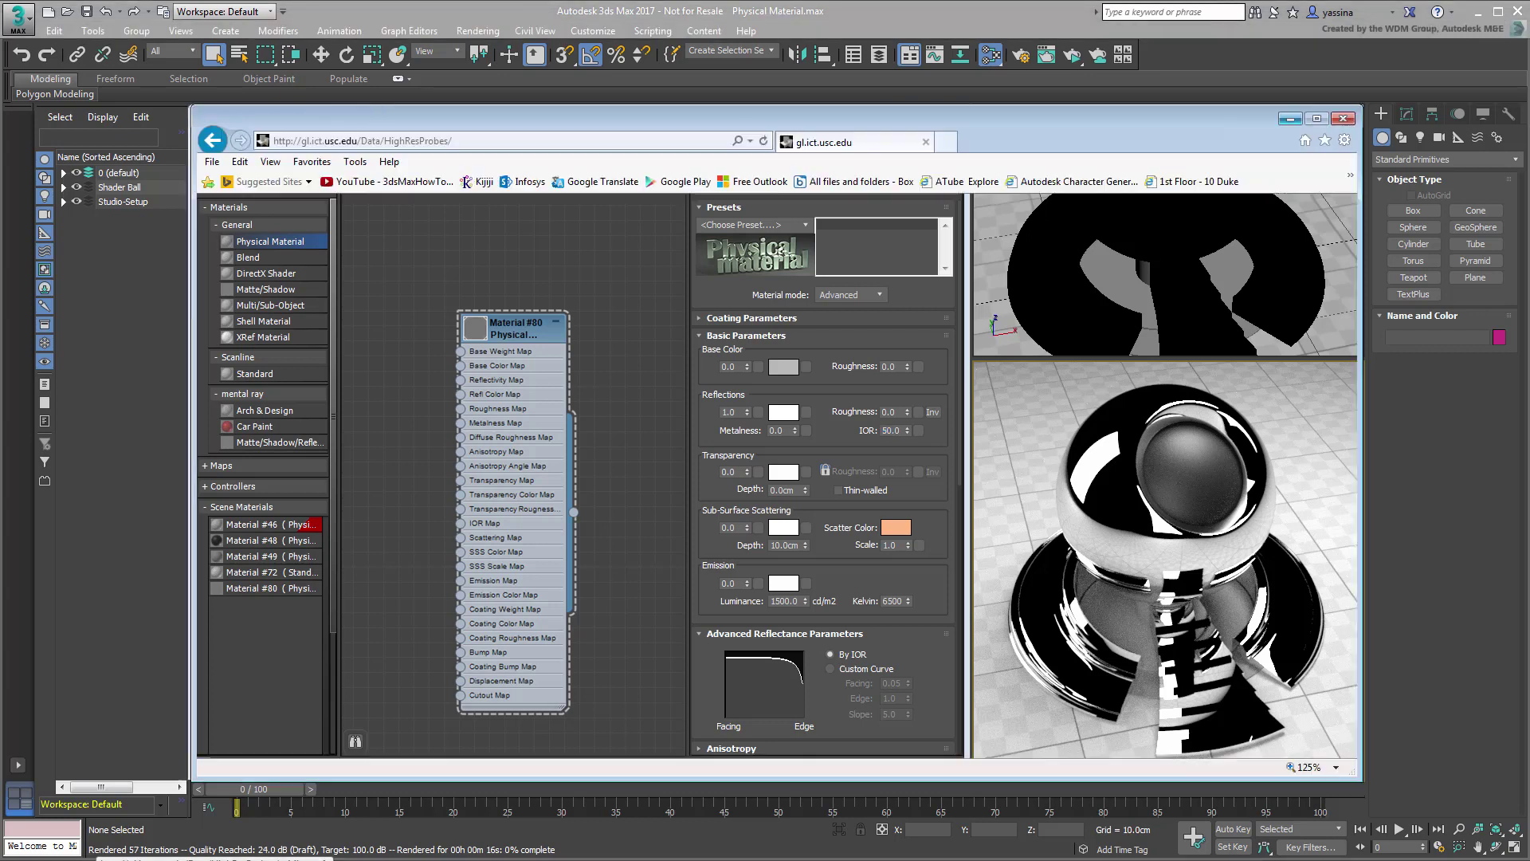
# Step: Switch to the browser, review the light probe table on the High-Resolution Light Probe Image Gallery page, and return to 3ds Max
pyautogui.hotkey('alt', 'Tab')
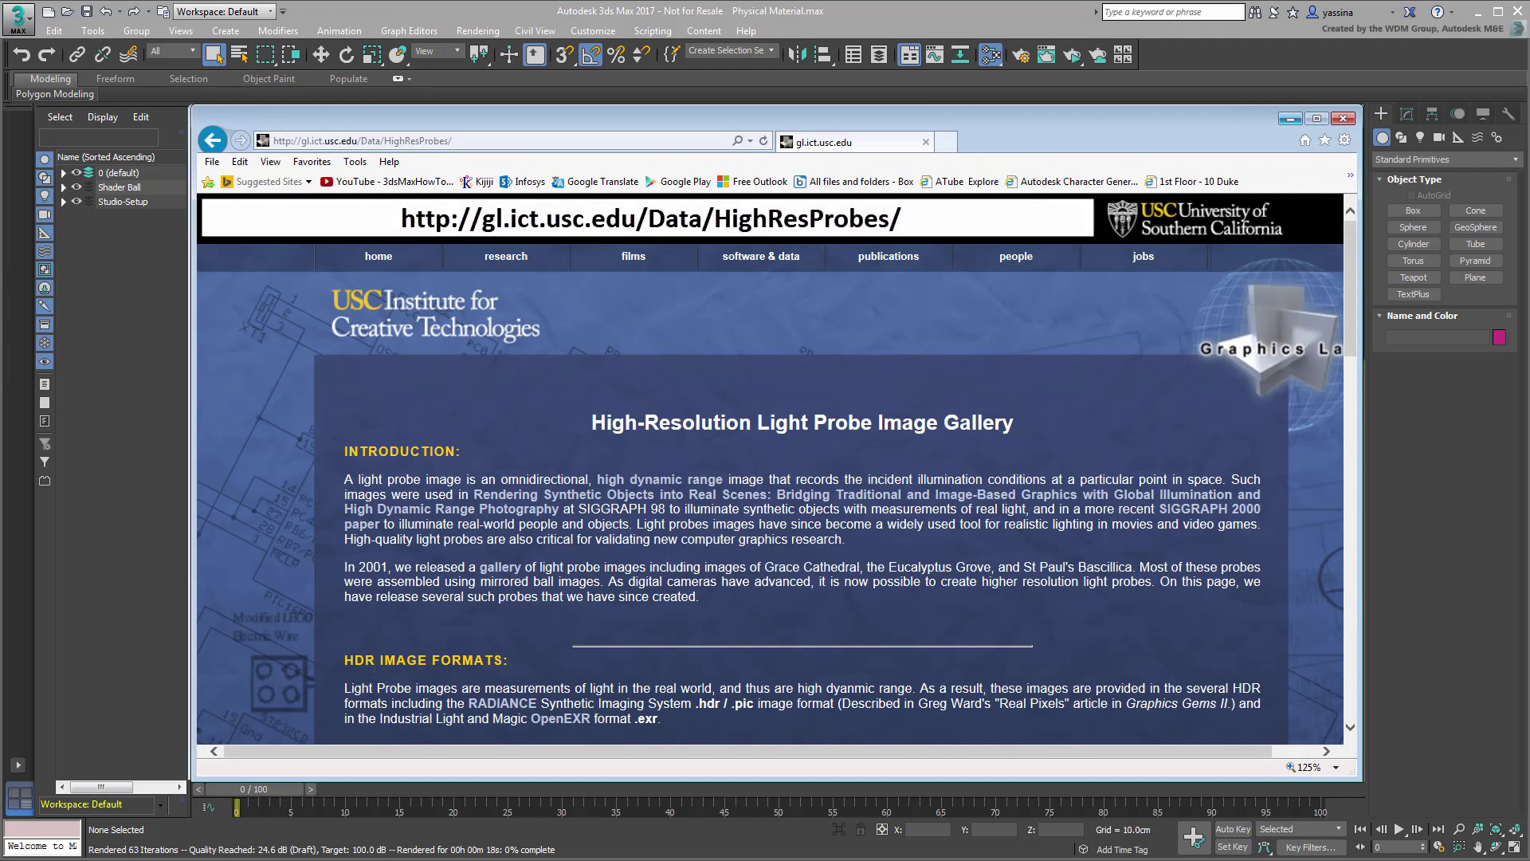
pyautogui.moveTo(1349, 311); pyautogui.dragTo(1356, 553)
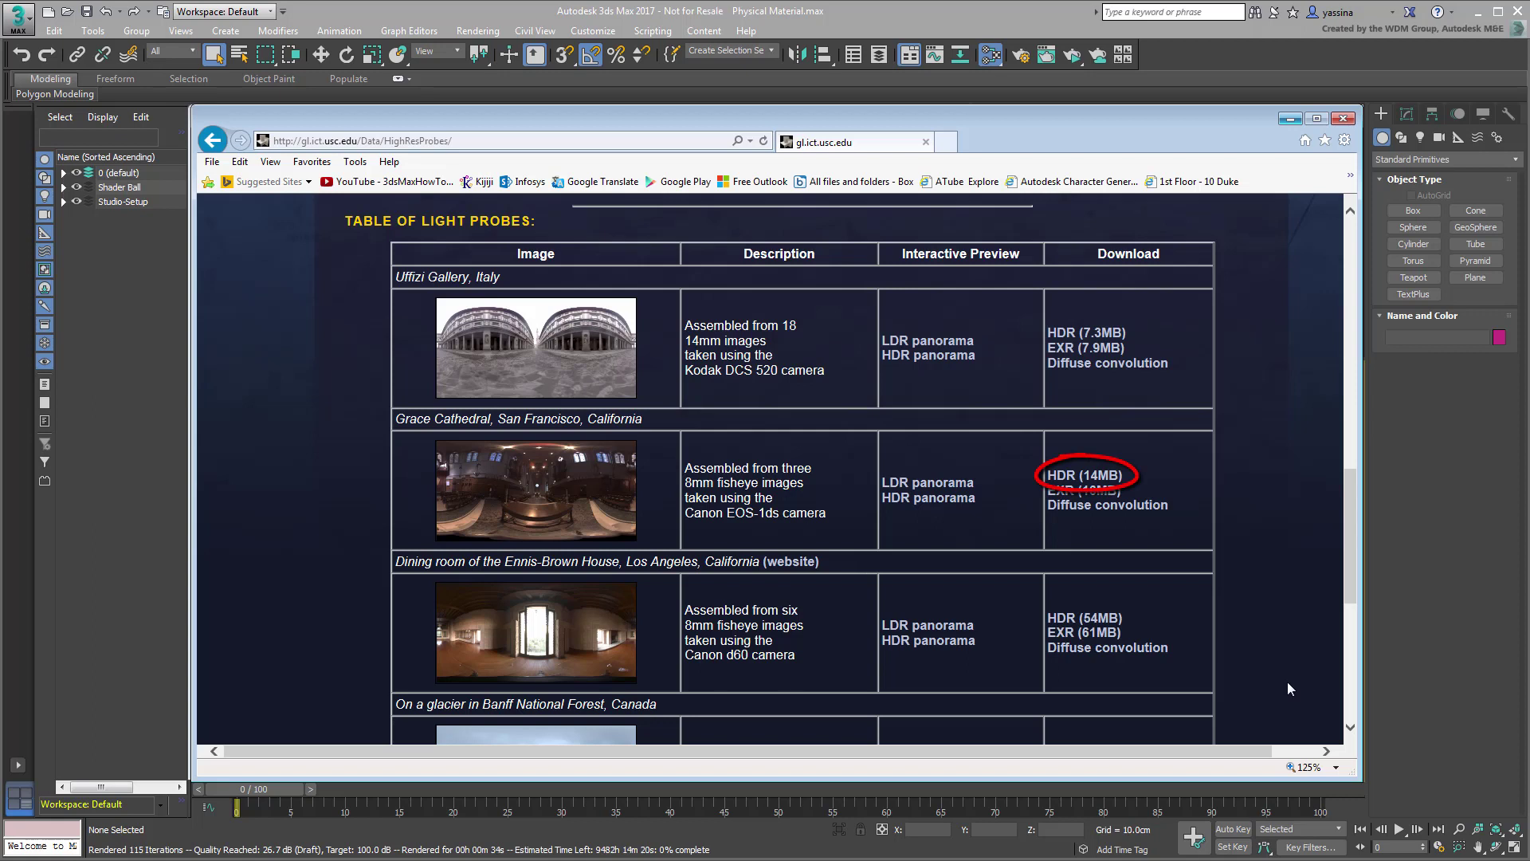
pyautogui.hotkey('alt', 'Tab')
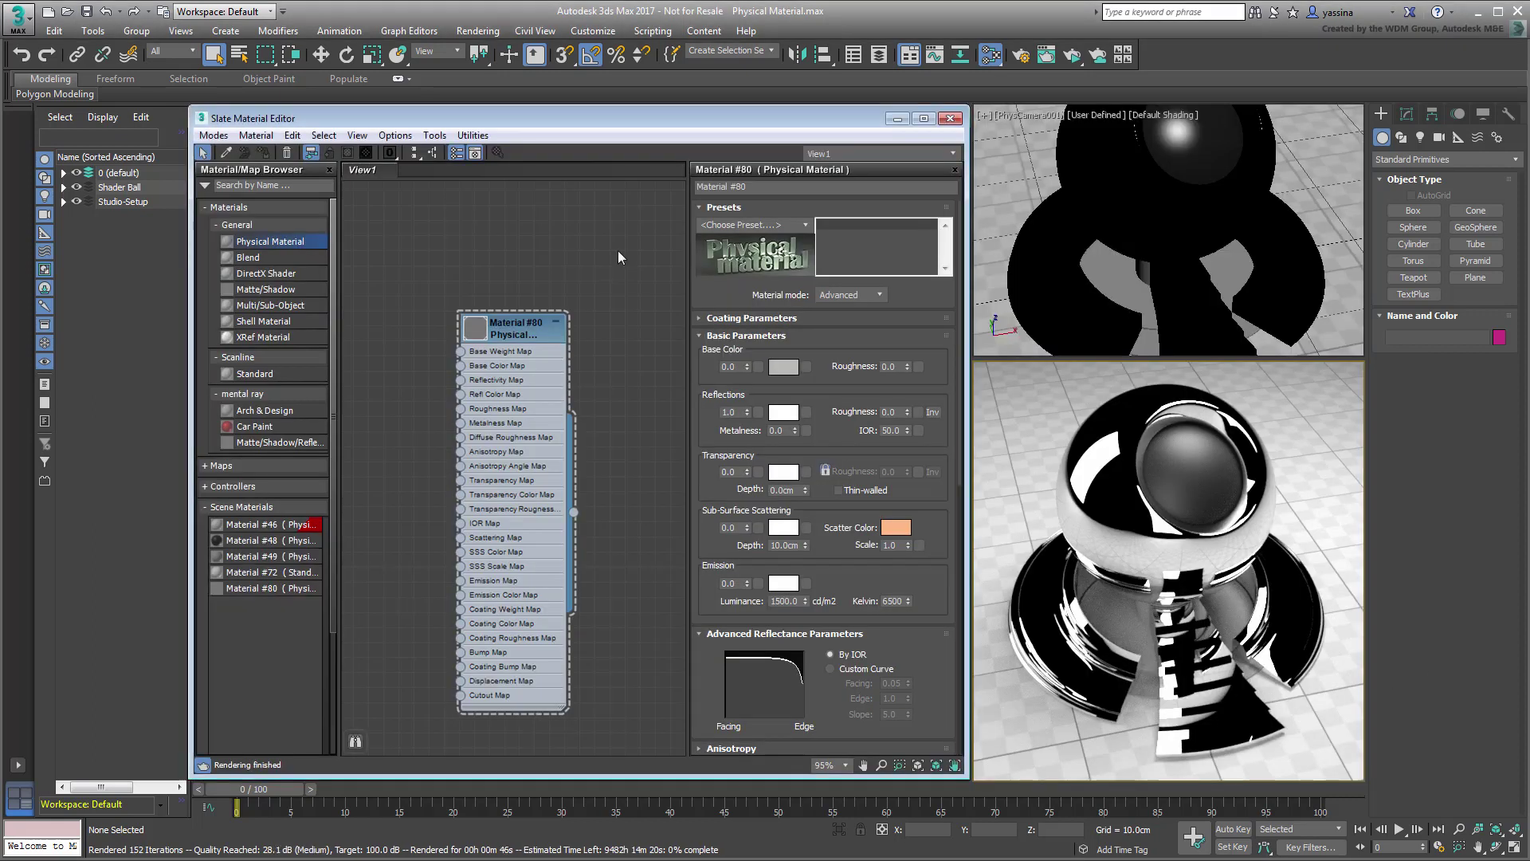
# Step: Load grace-new.hdr as a bitmap environment map for the scene, with Real Pixels (32 bpp) internal storage
pyautogui.click(484, 33)
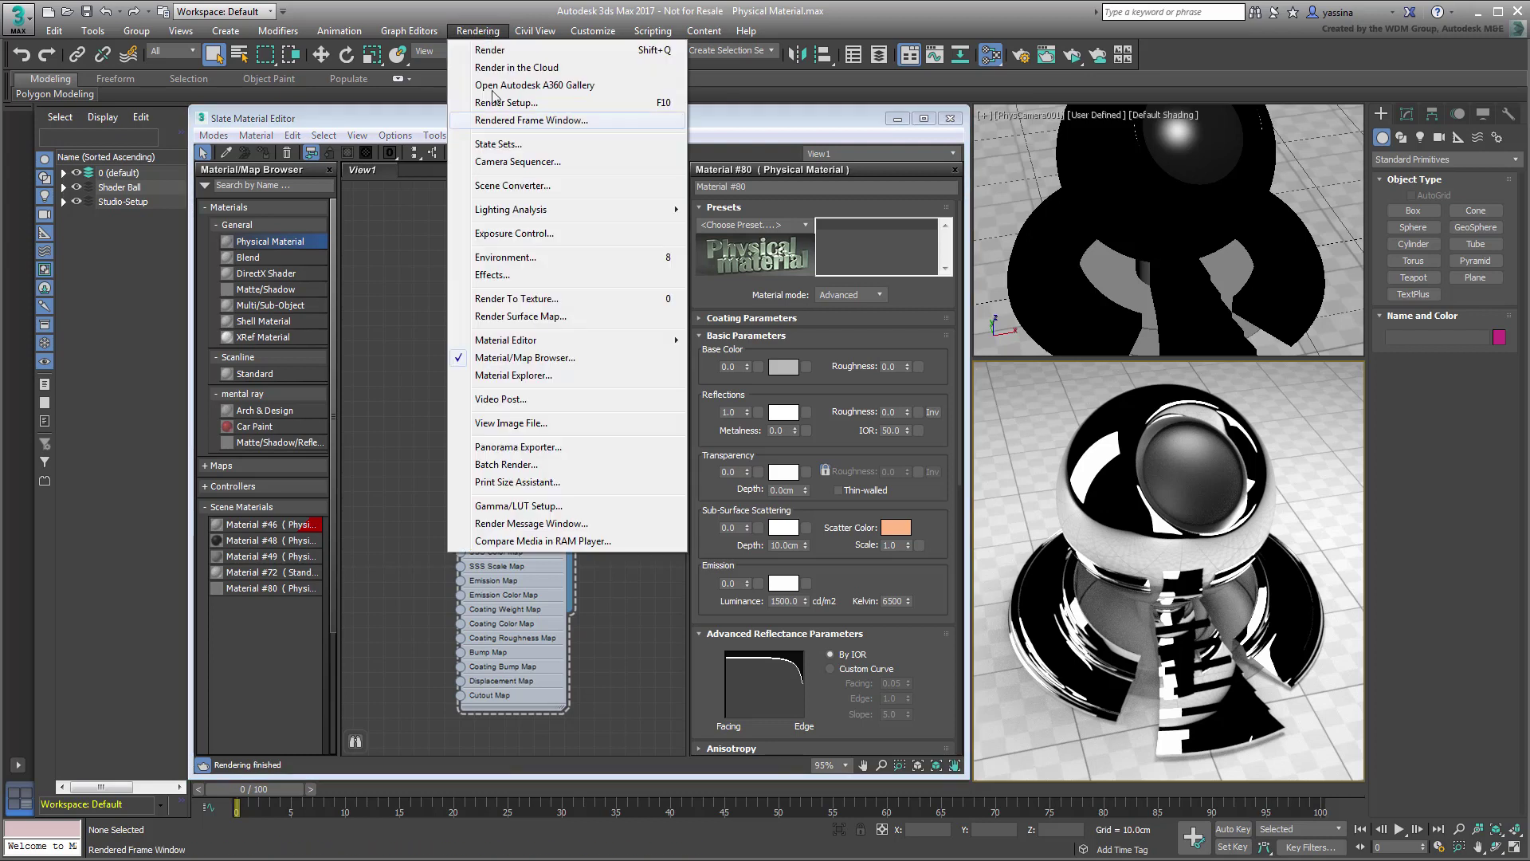
pyautogui.click(505, 257)
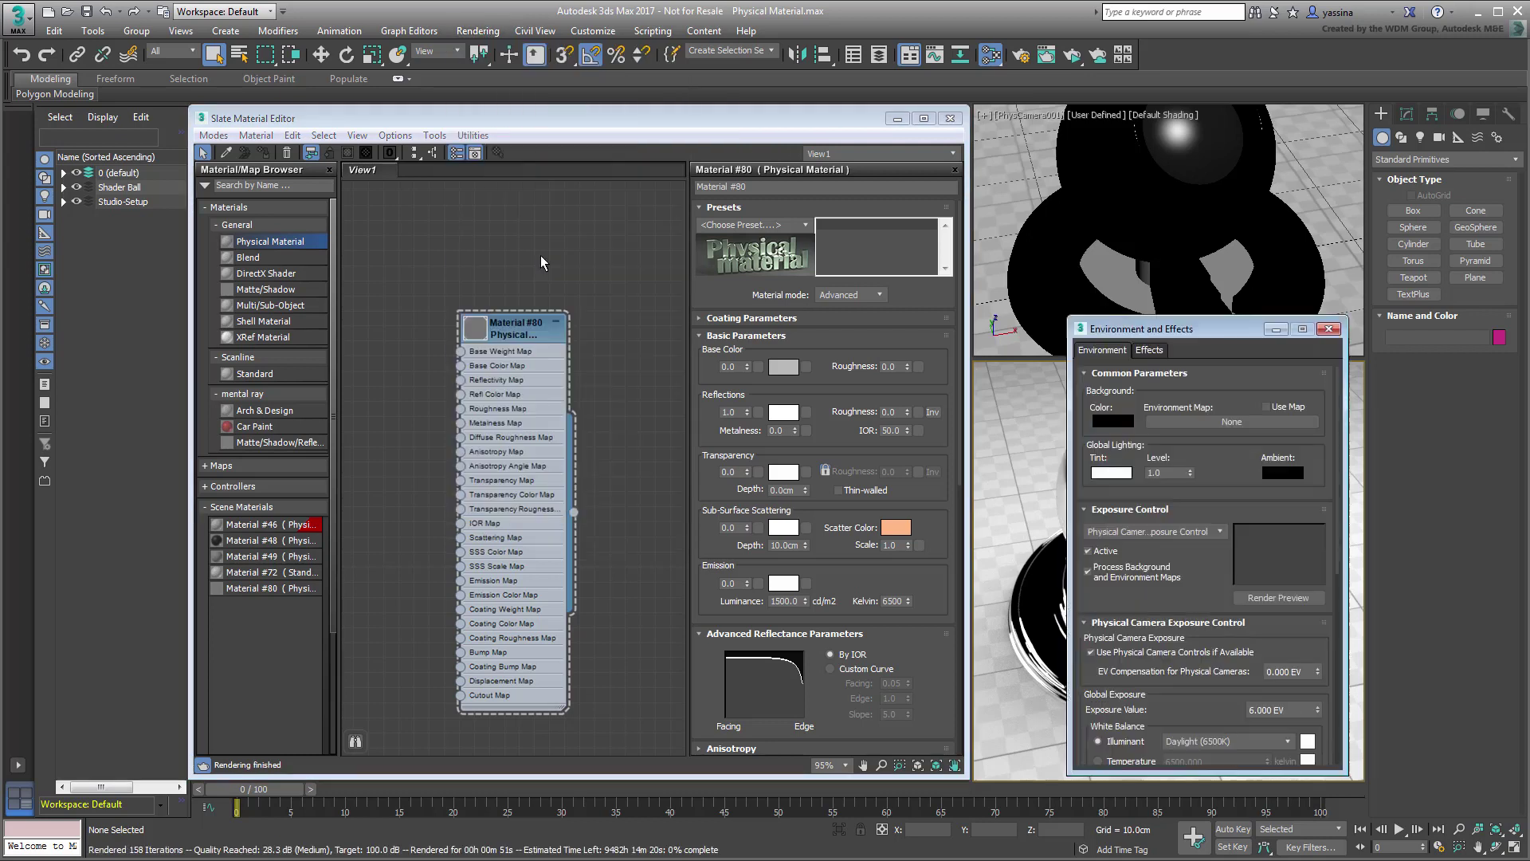
pyautogui.click(1231, 423)
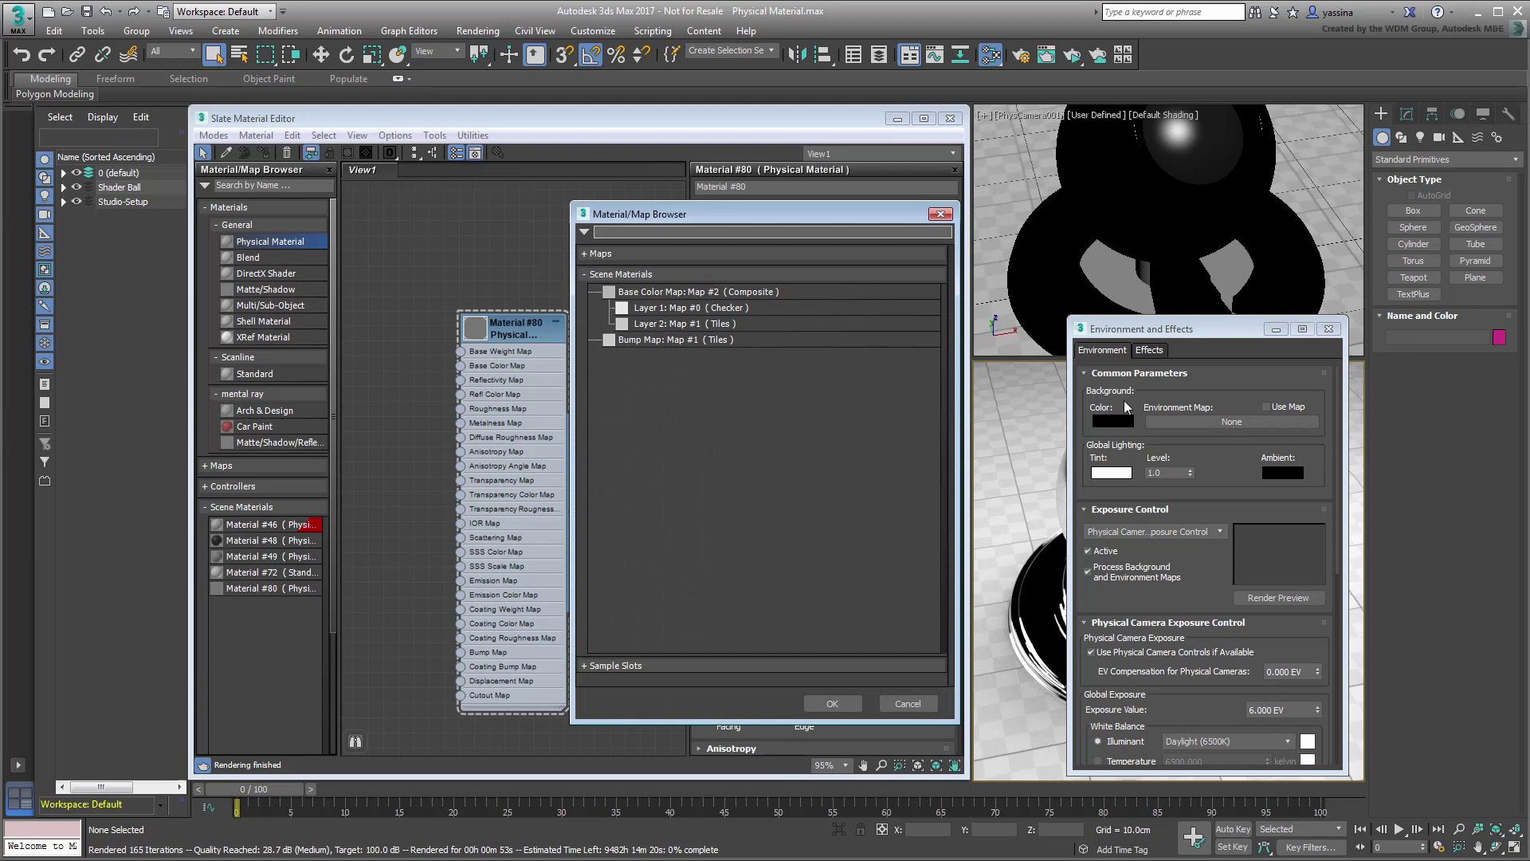
pyautogui.click(610, 255)
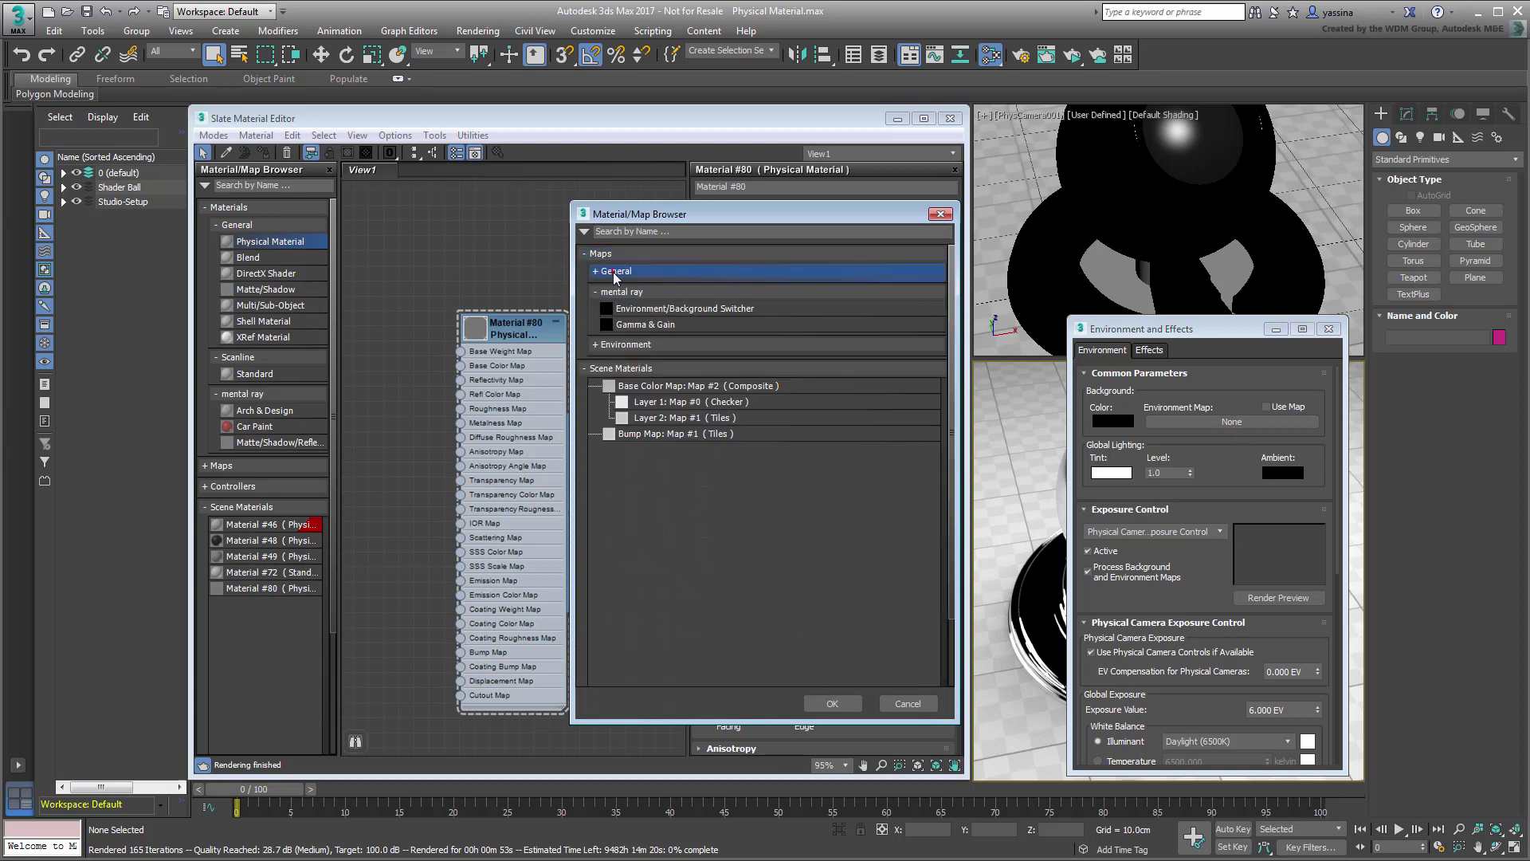
pyautogui.click(613, 271)
pyautogui.click(630, 286)
pyautogui.click(832, 704)
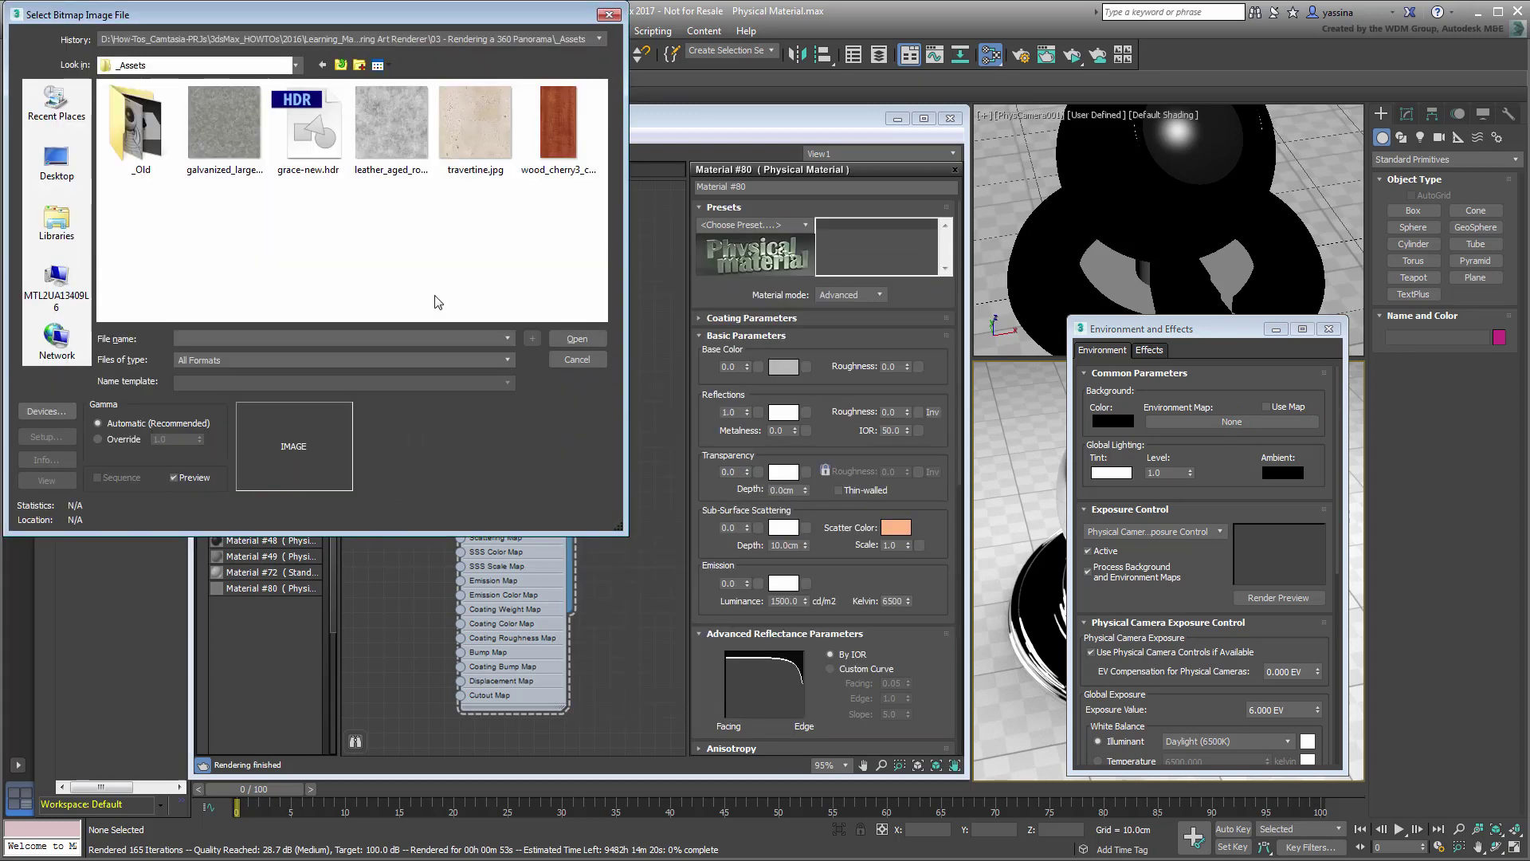
pyautogui.click(309, 128)
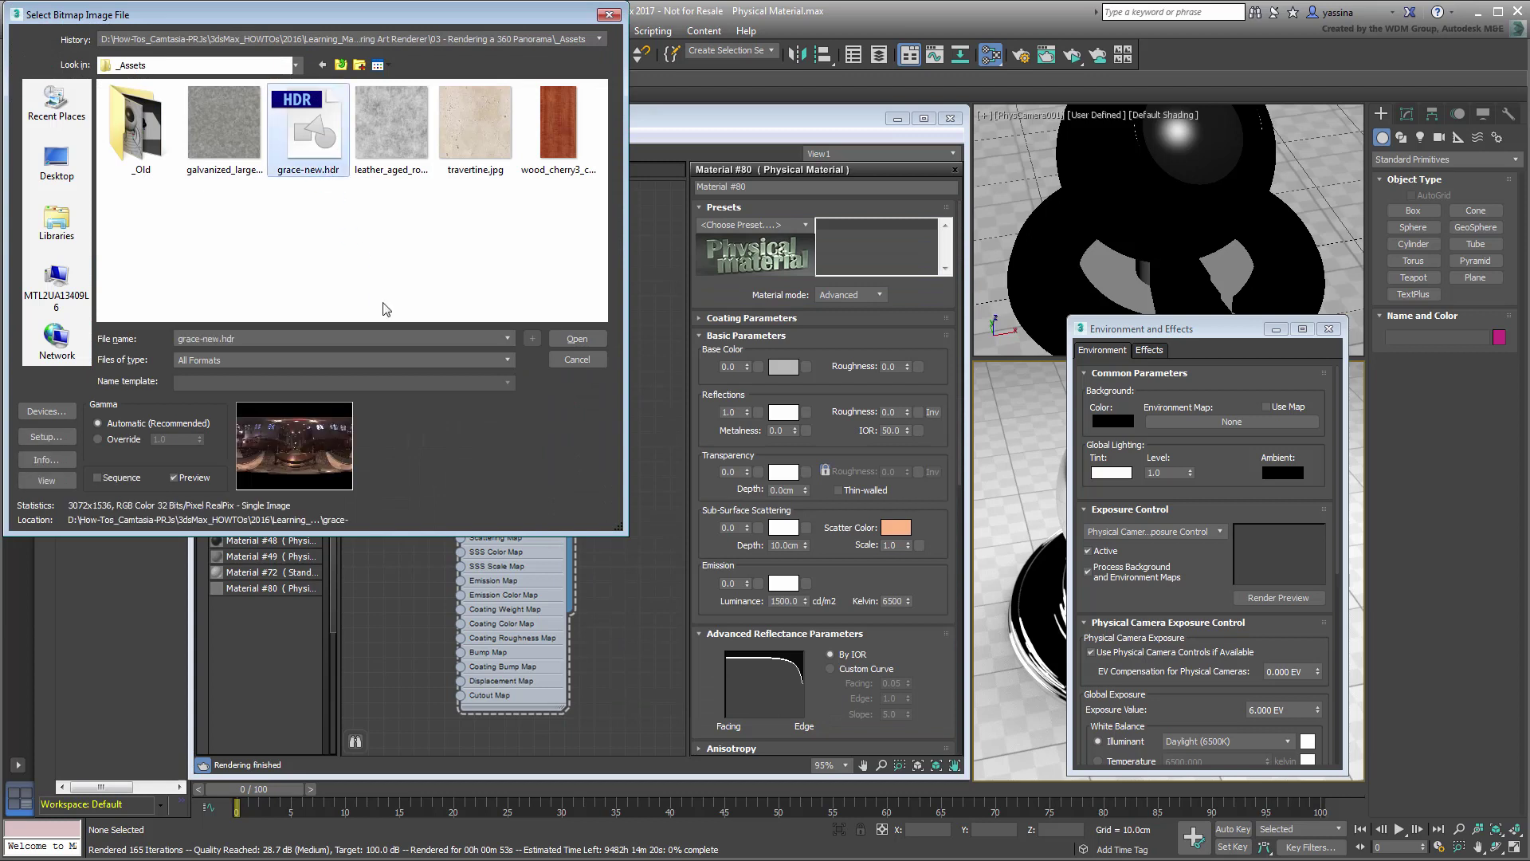
pyautogui.click(602, 338)
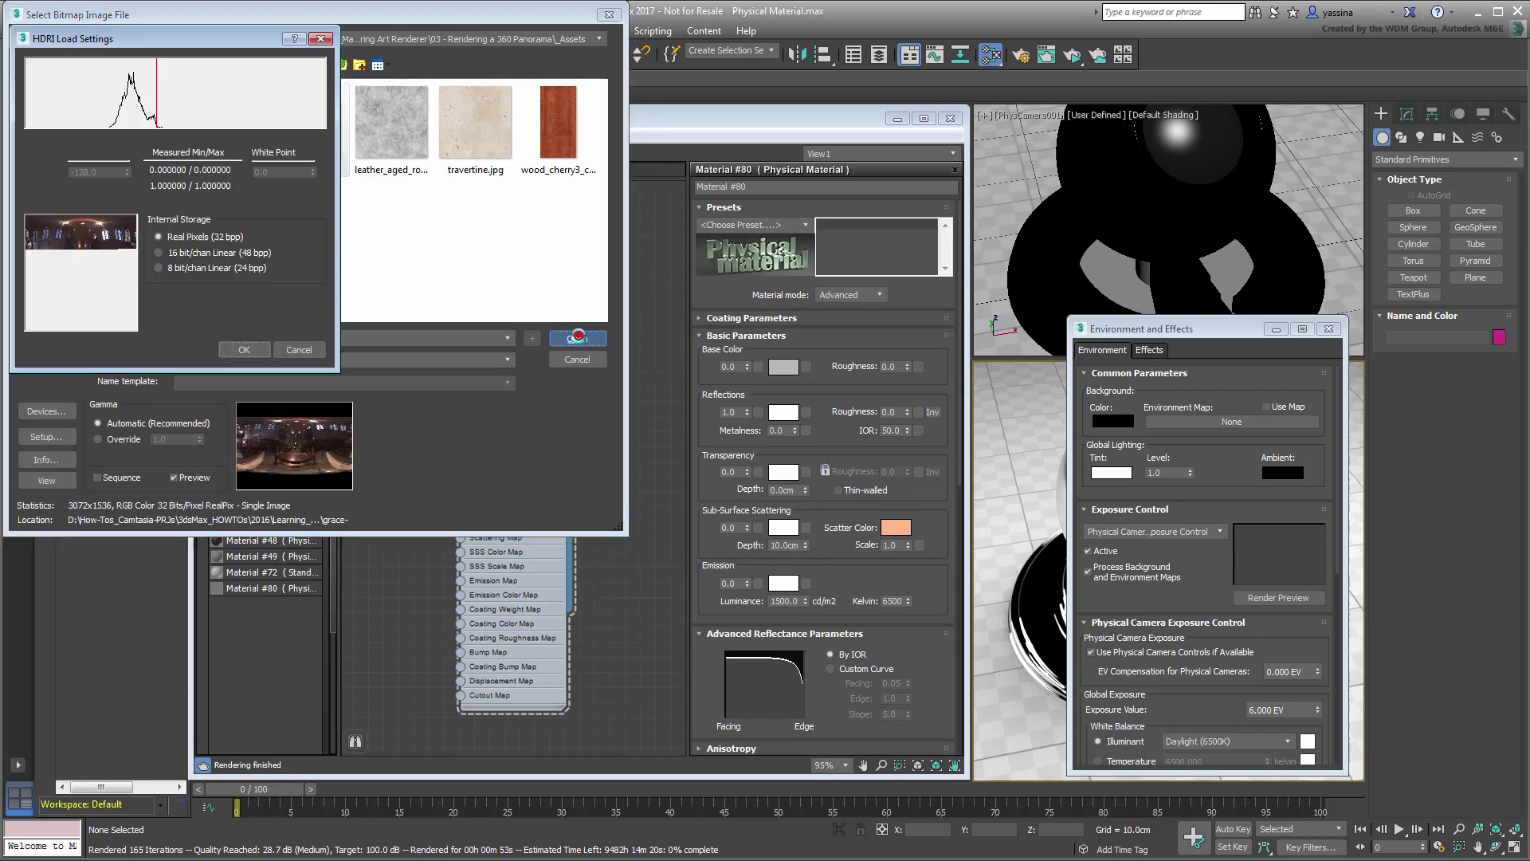
pyautogui.click(245, 350)
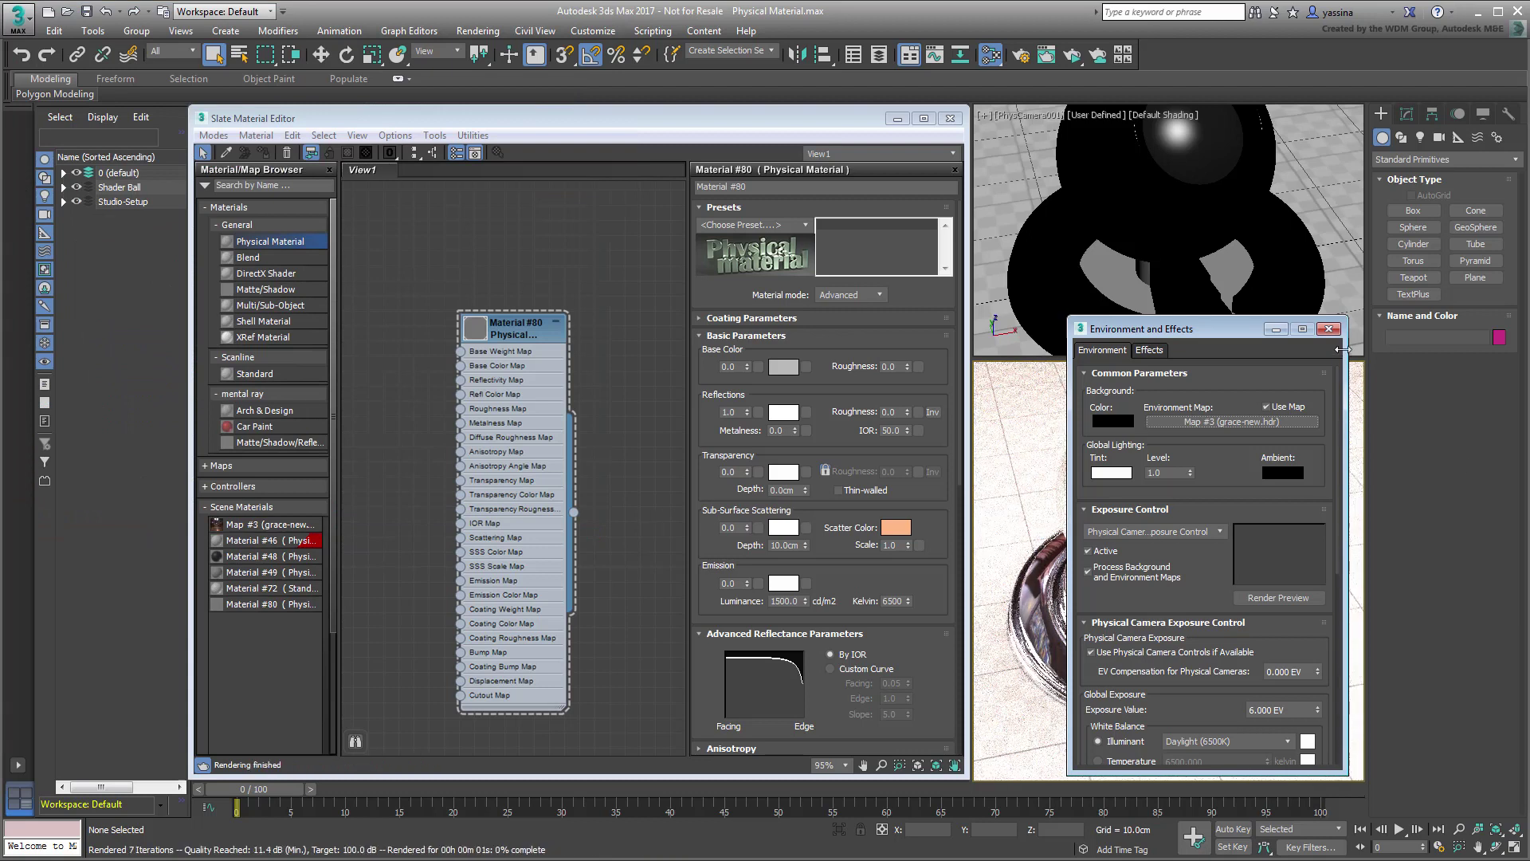
pyautogui.click(1328, 329)
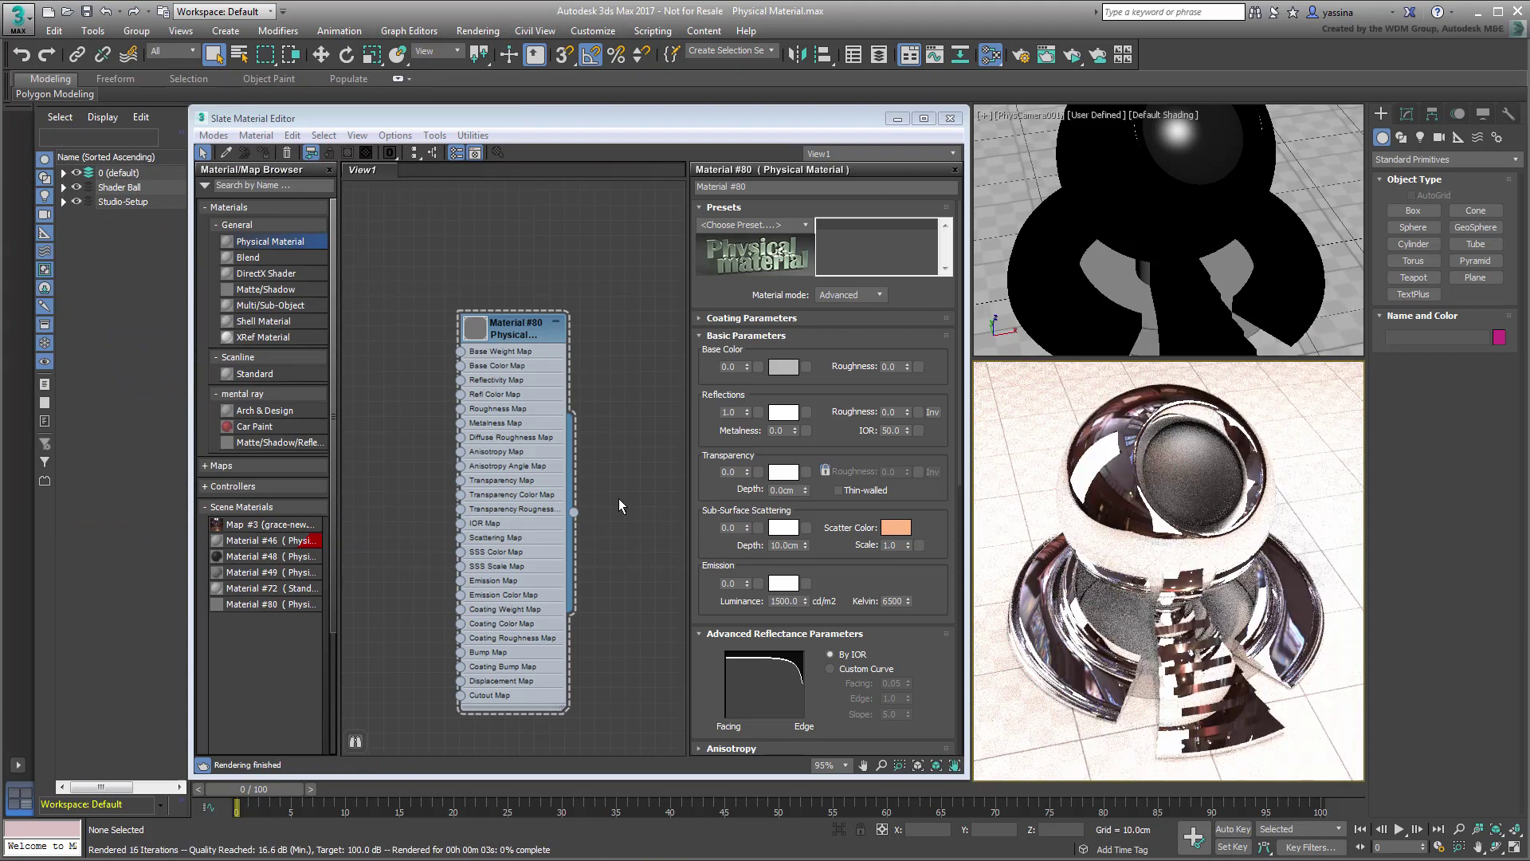
# Step: Select PhysCamera001 and set its target exposure gain to 8 EV
pyautogui.click(63, 173)
pyautogui.click(155, 188)
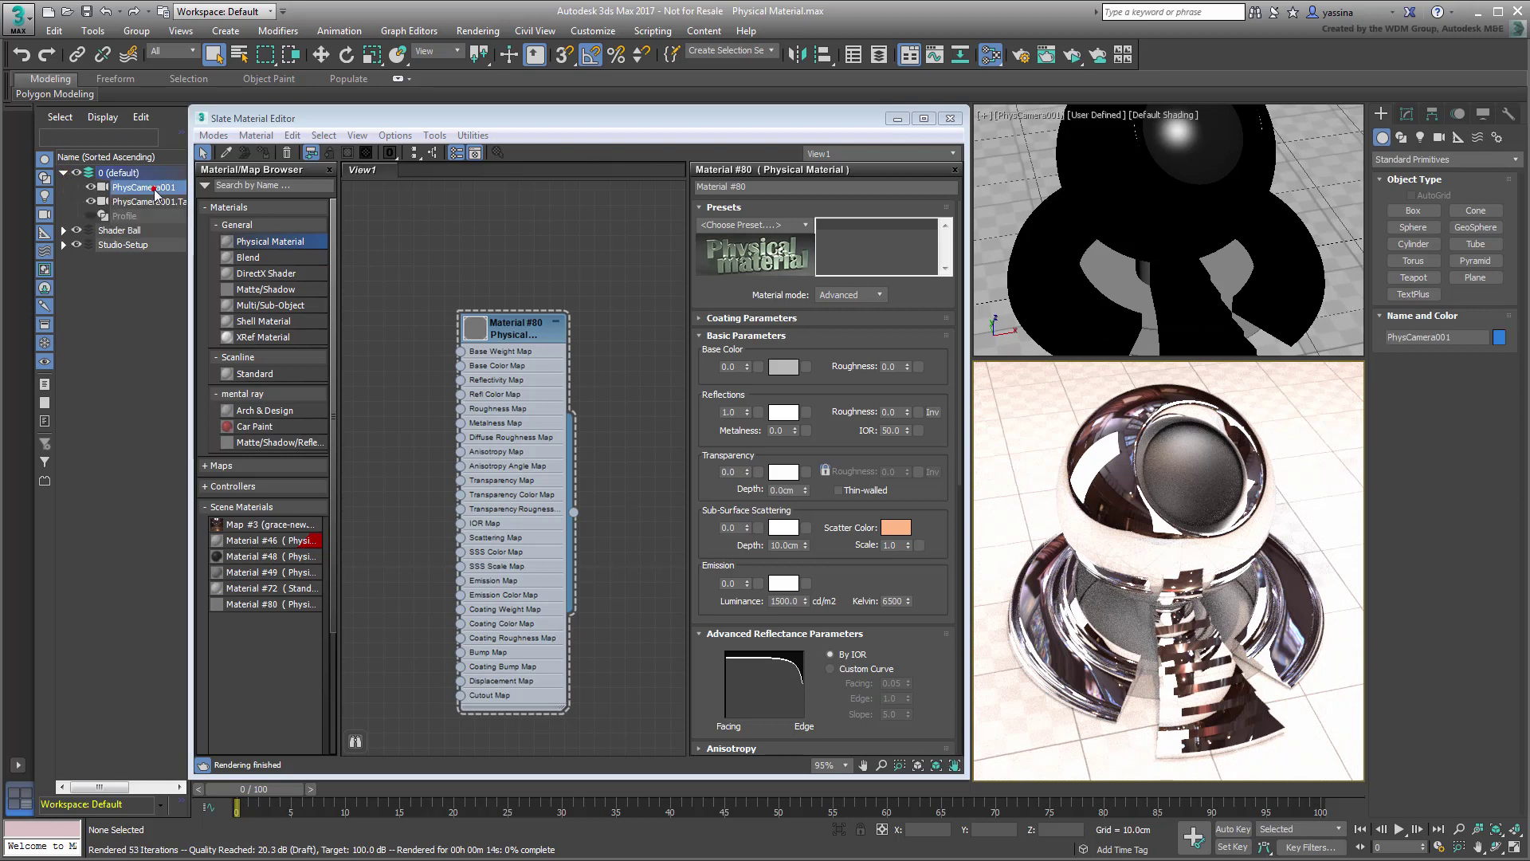
pyautogui.click(1407, 116)
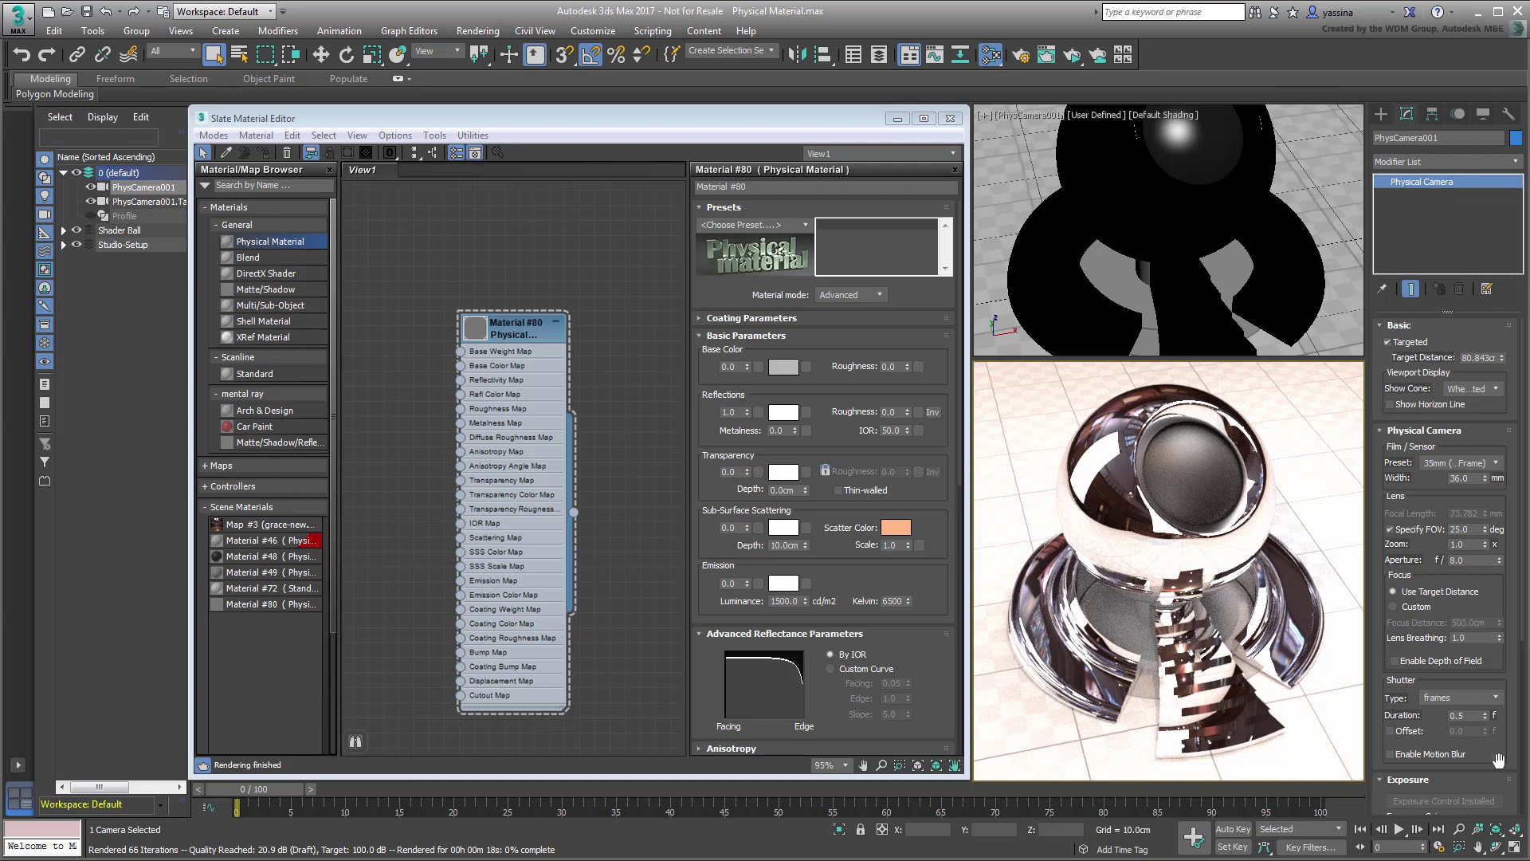
pyautogui.scroll(-5, 1475, 757)
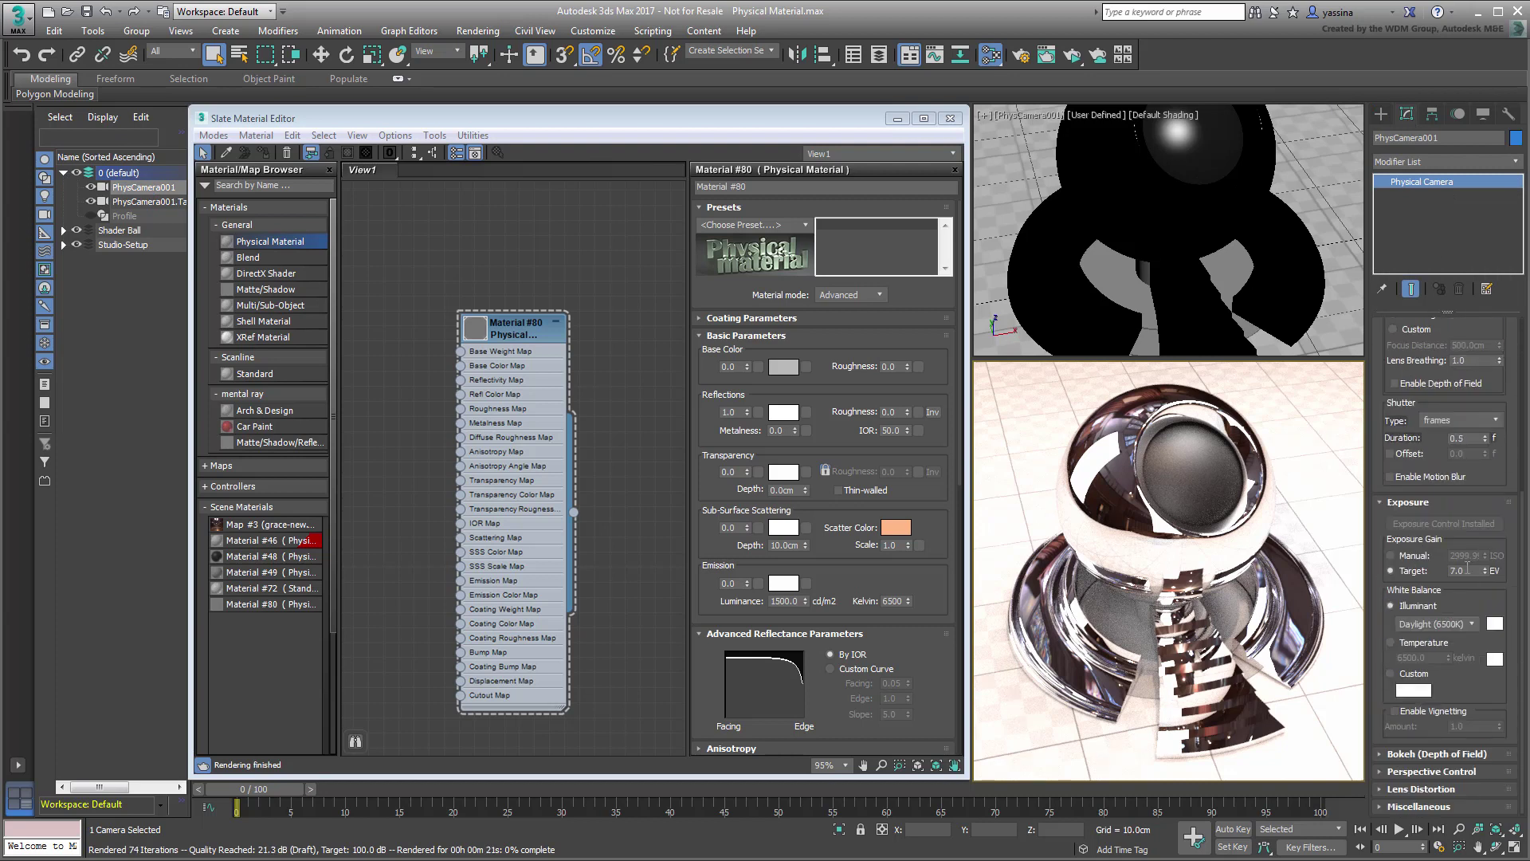
pyautogui.click(1455, 570)
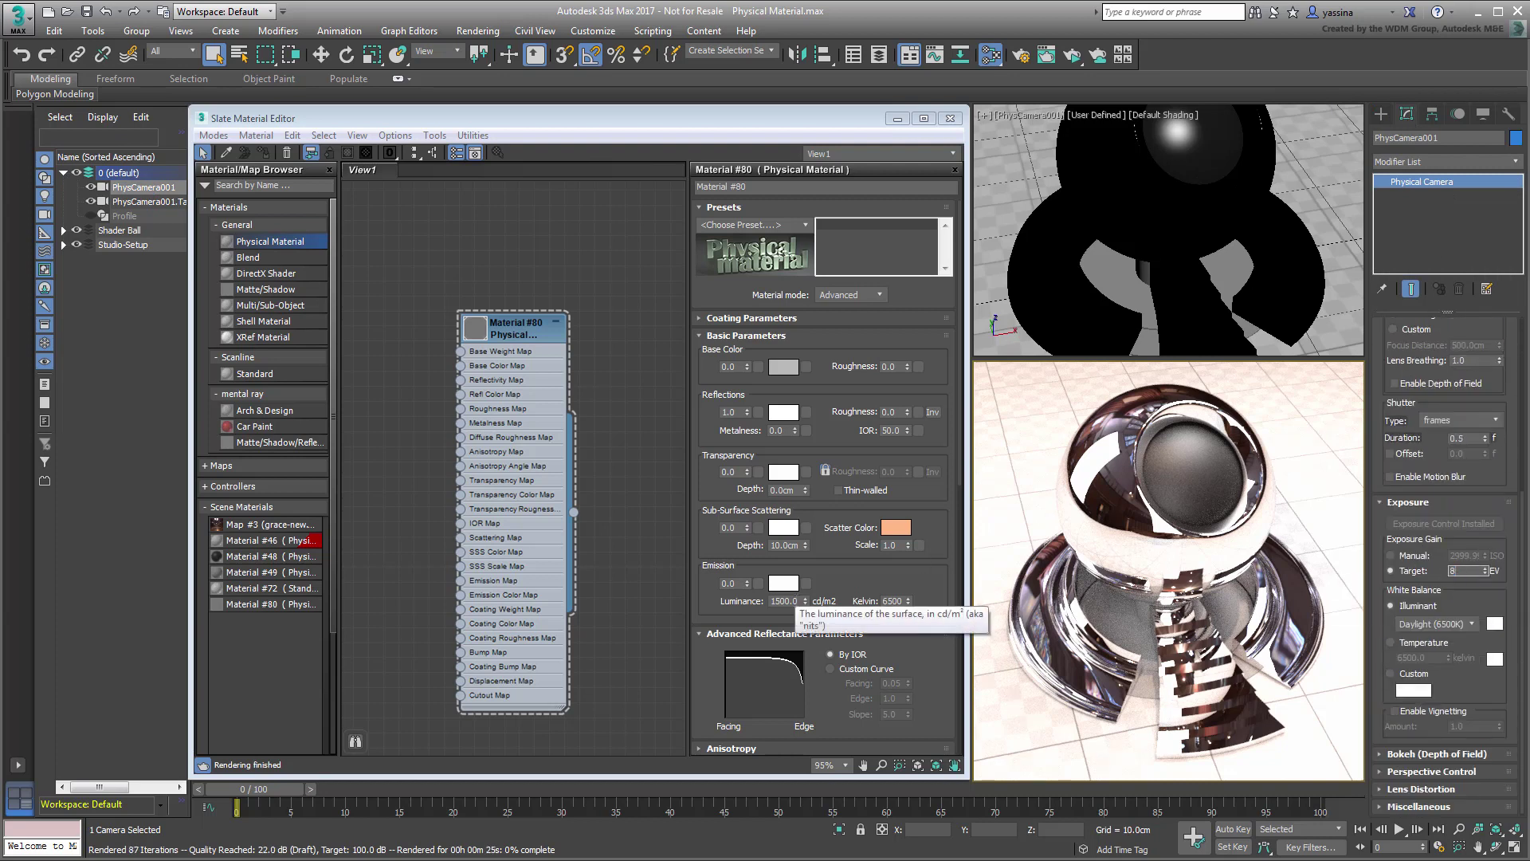
pyautogui.write('8')
pyautogui.press('Return')
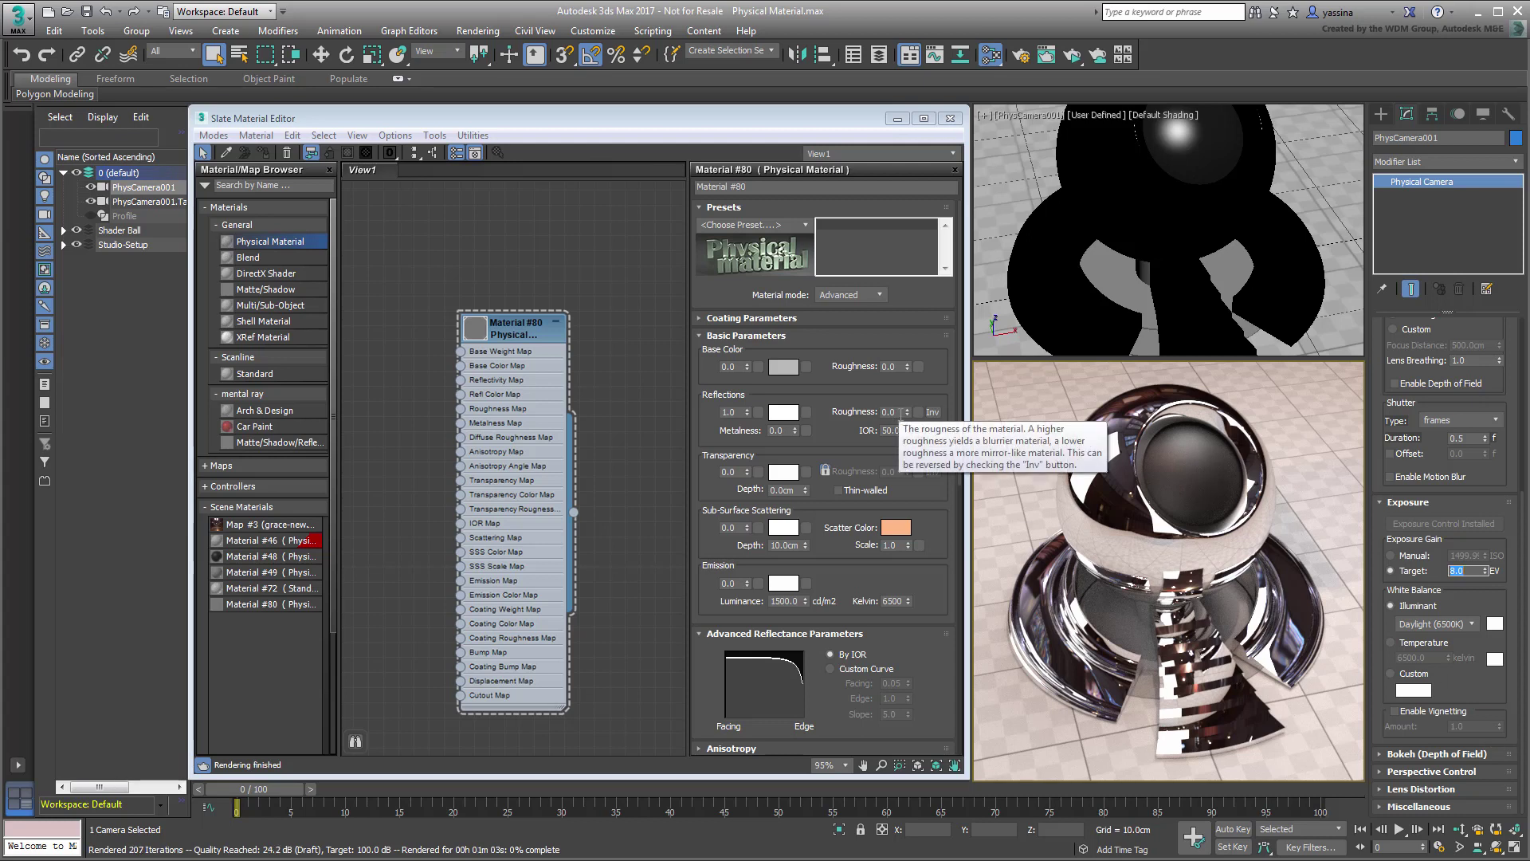
# Step: Set the reflection roughness to 0.35 and darken the reflection color to a neutral gray with a value of about 0.671
pyautogui.click(892, 412)
pyautogui.write('0.35')
pyautogui.press('Return')
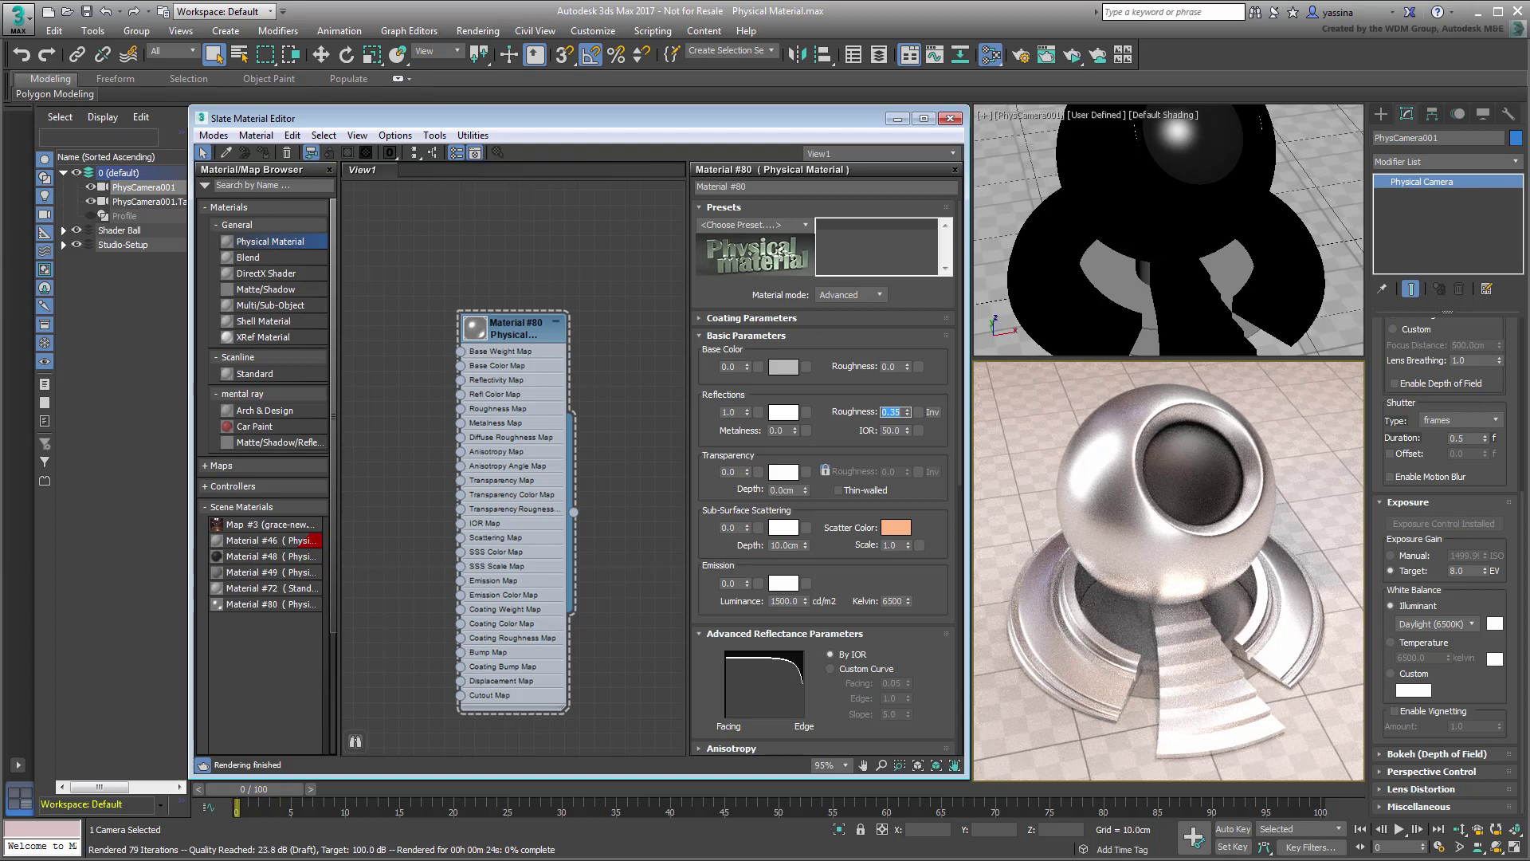
pyautogui.click(780, 417)
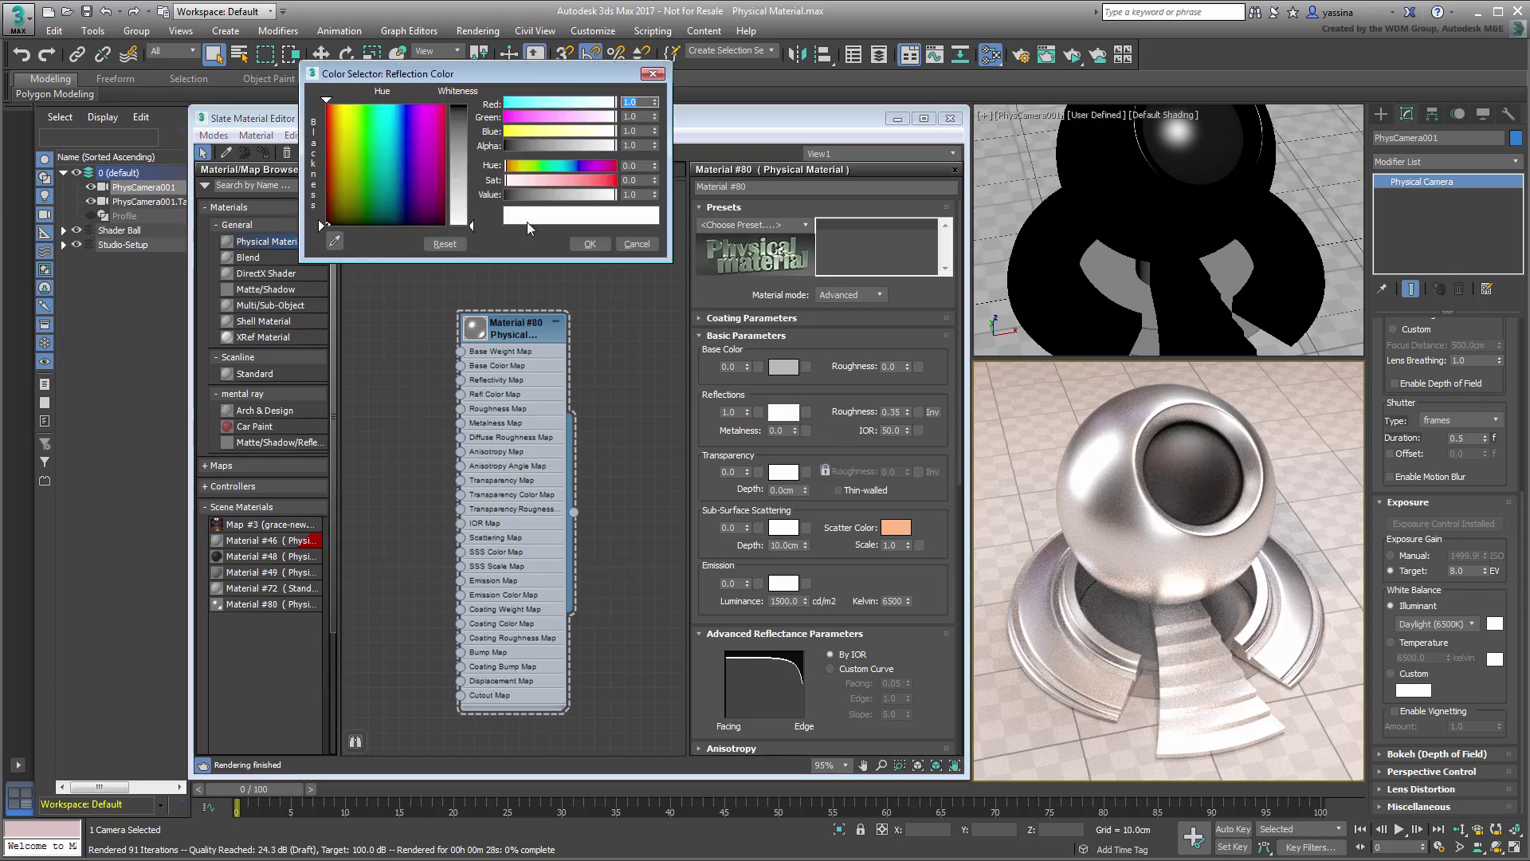
pyautogui.moveTo(467, 153); pyautogui.dragTo(472, 188)
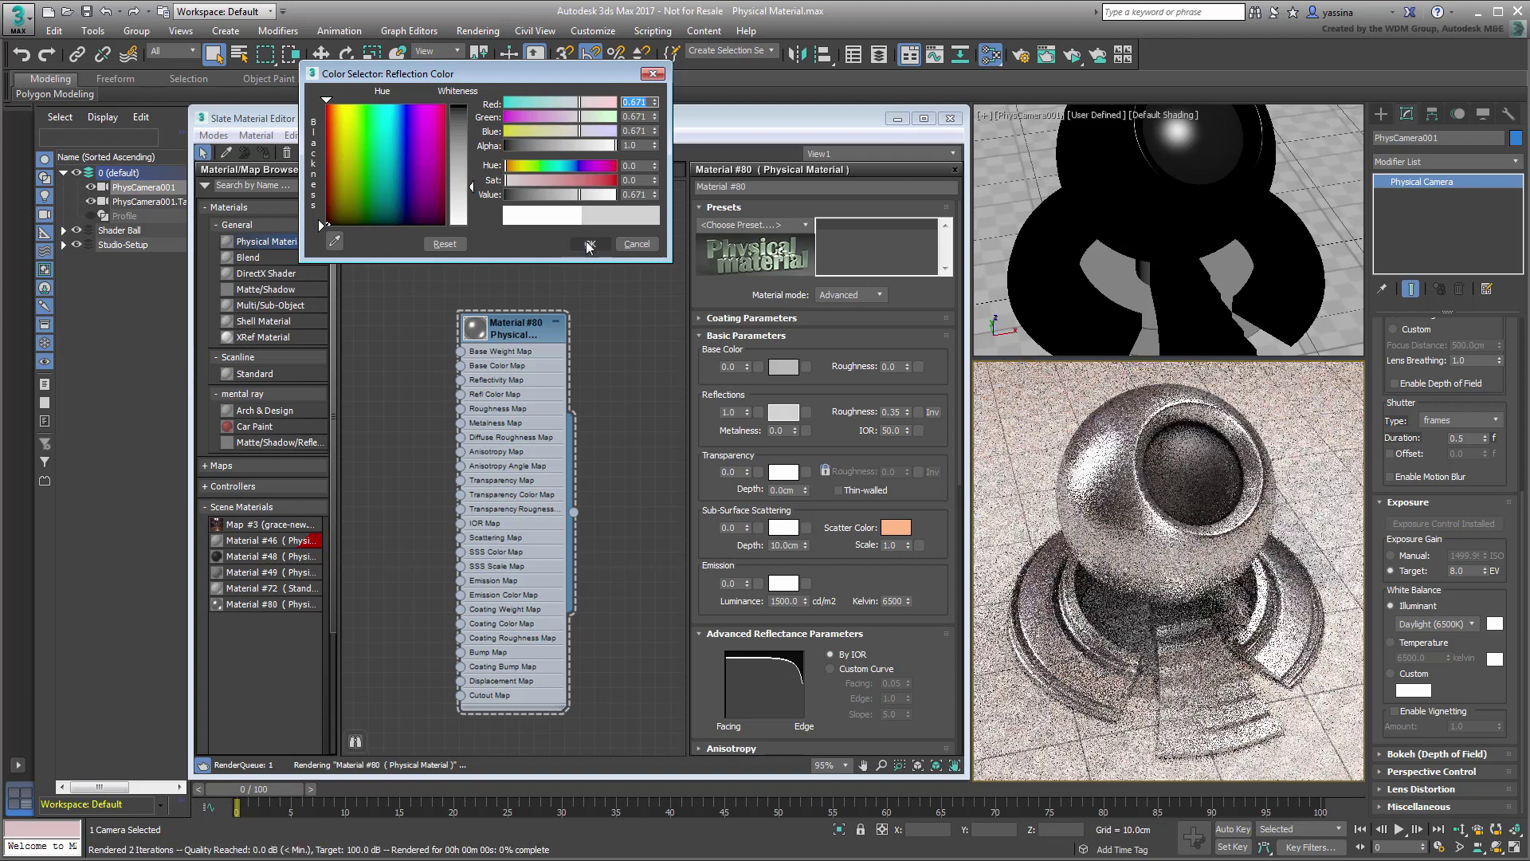
pyautogui.click(588, 242)
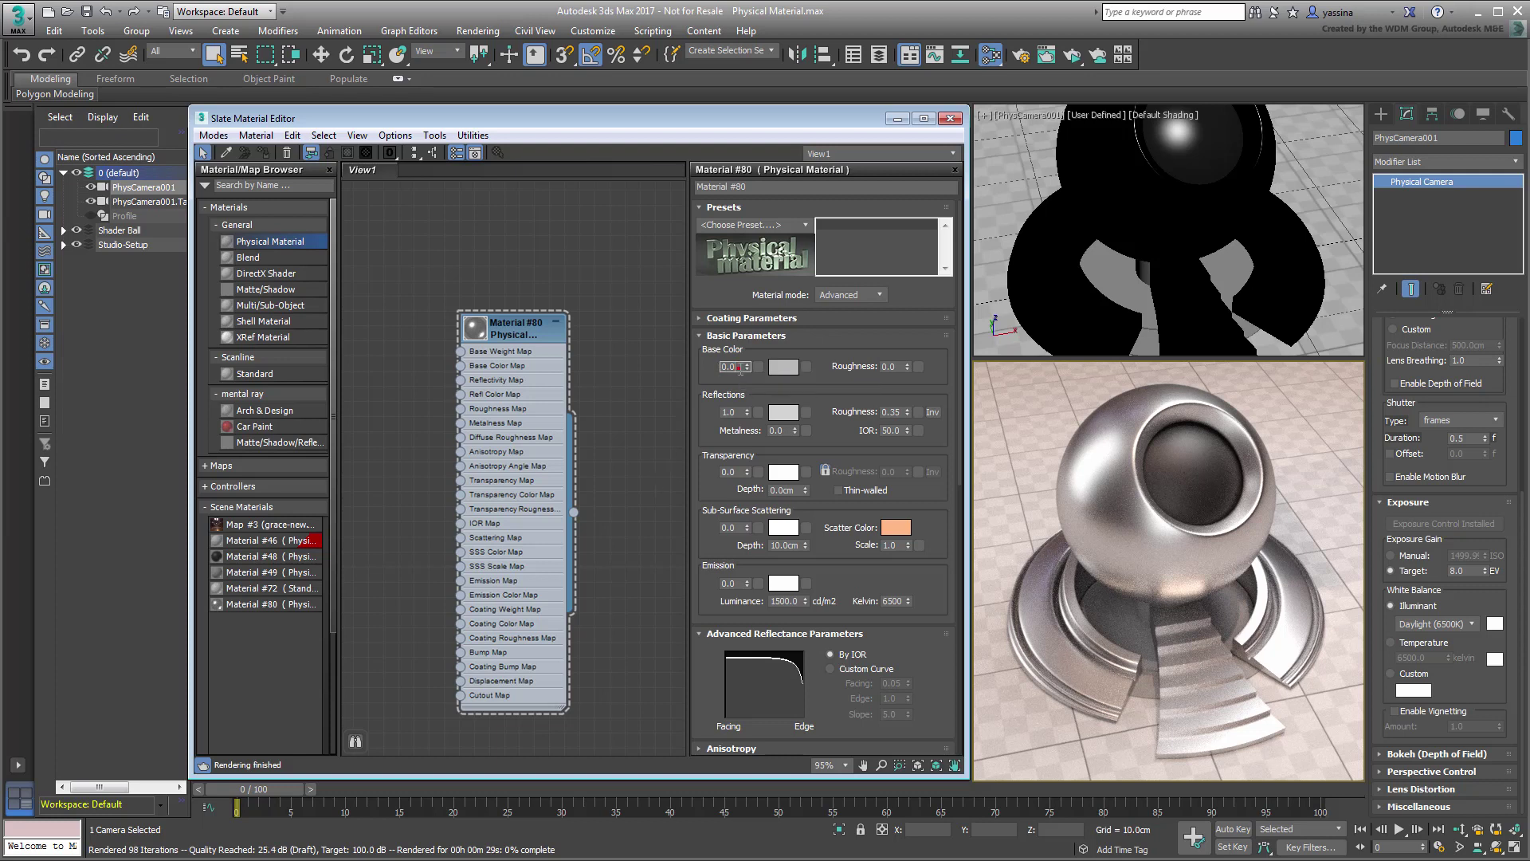
# Step: Restore the base color weight to 1.0 and set the reflection IOR to 6
pyautogui.moveTo(741, 367); pyautogui.dragTo(695, 371)
pyautogui.write('1')
pyautogui.press('Return')
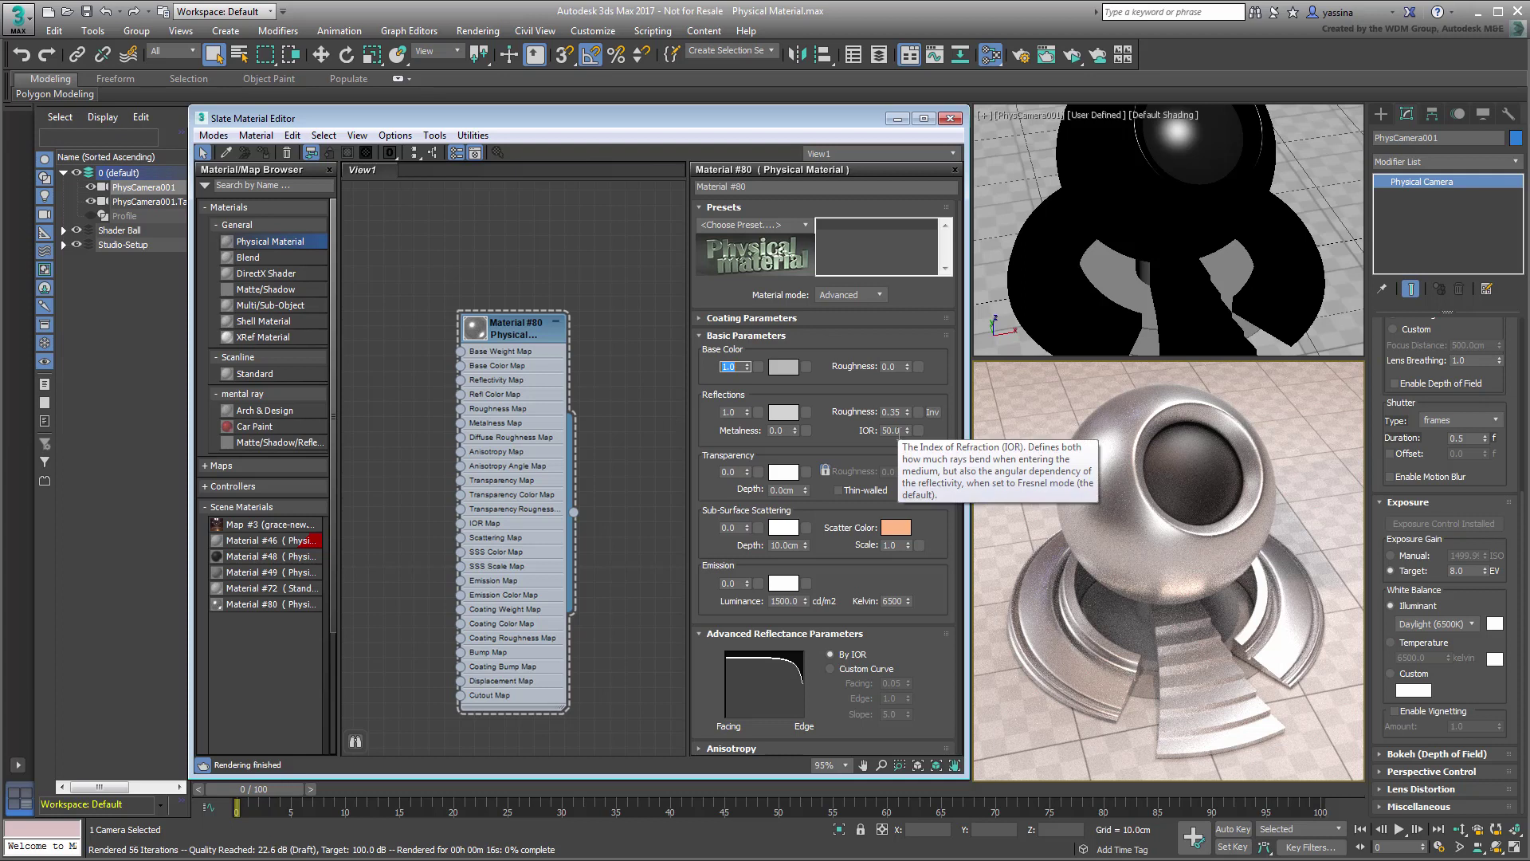
pyautogui.doubleClick(891, 430)
pyautogui.write('6')
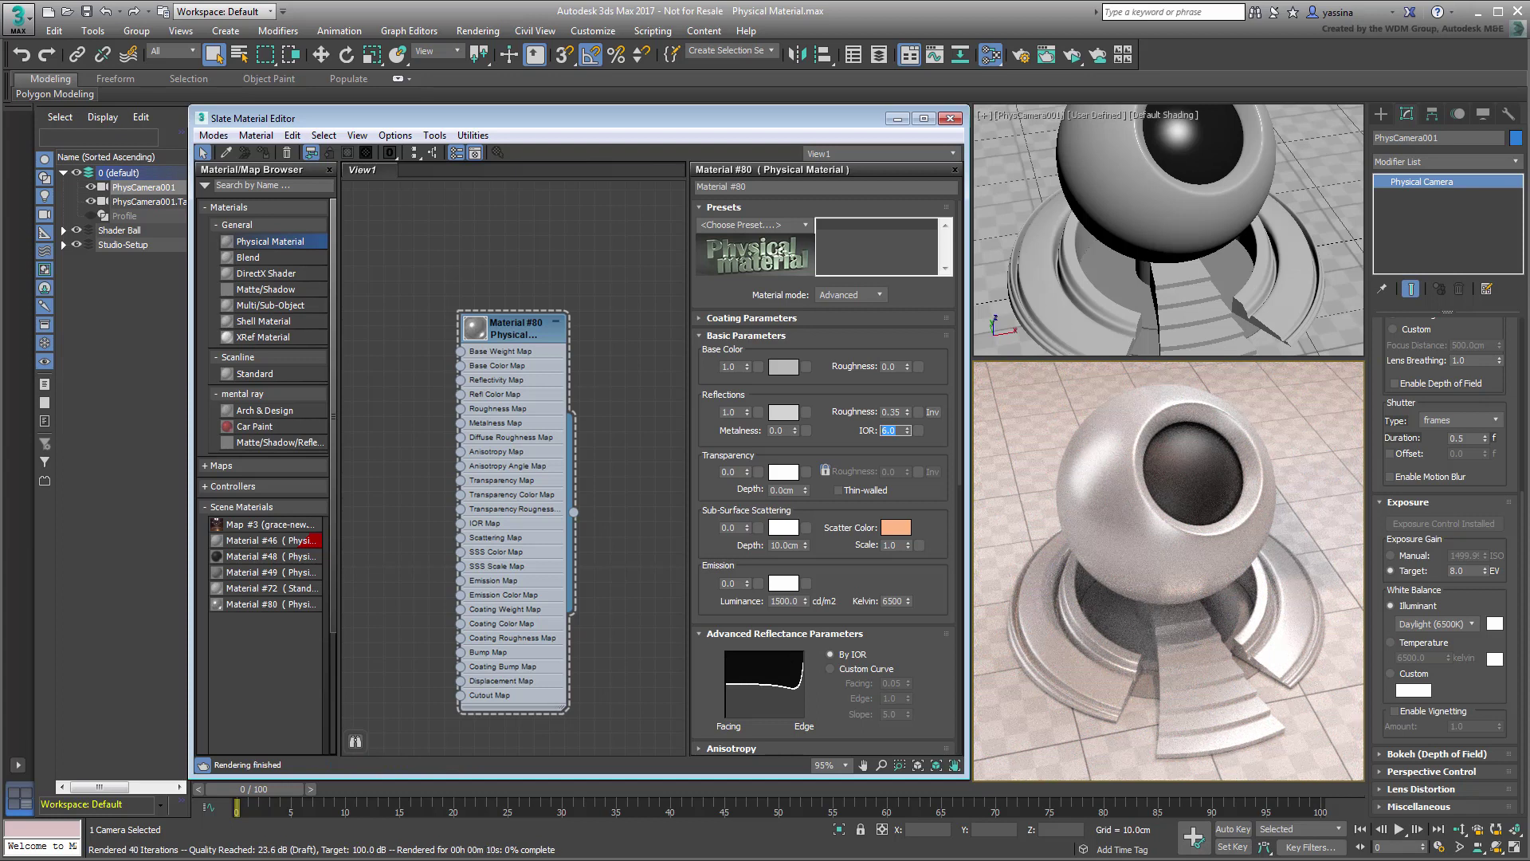
# Step: Set the material's metalness to 1.0
pyautogui.click(782, 430)
pyautogui.write('1')
pyautogui.press('Return')
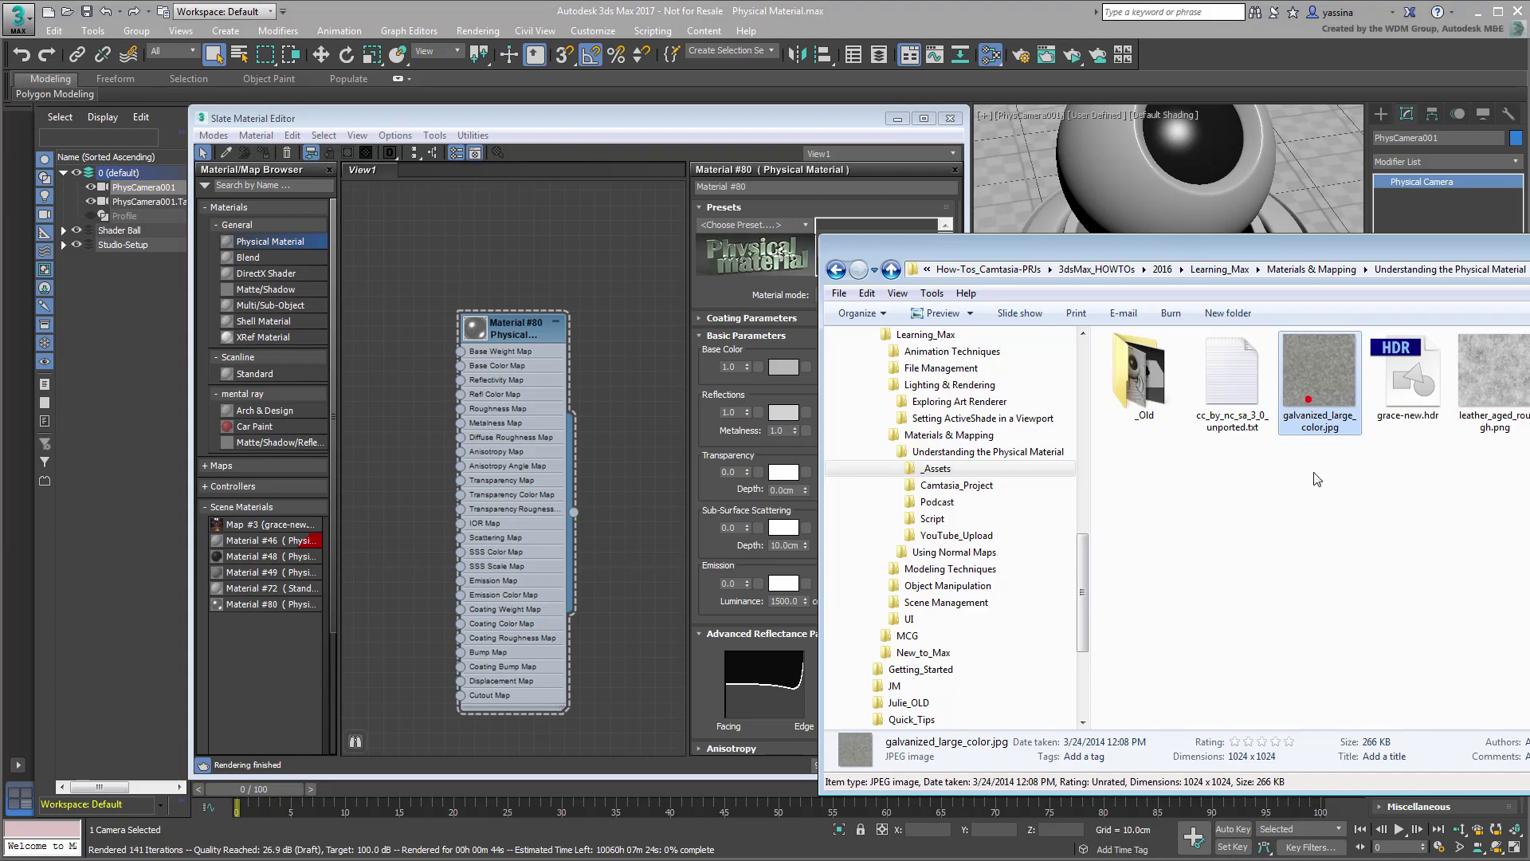
# Step: Preview galvanized_large_color.jpg from the _Assets folder, add it as a bitmap node and wire it to the material's Roughness Map
pyautogui.doubleClick(1316, 375)
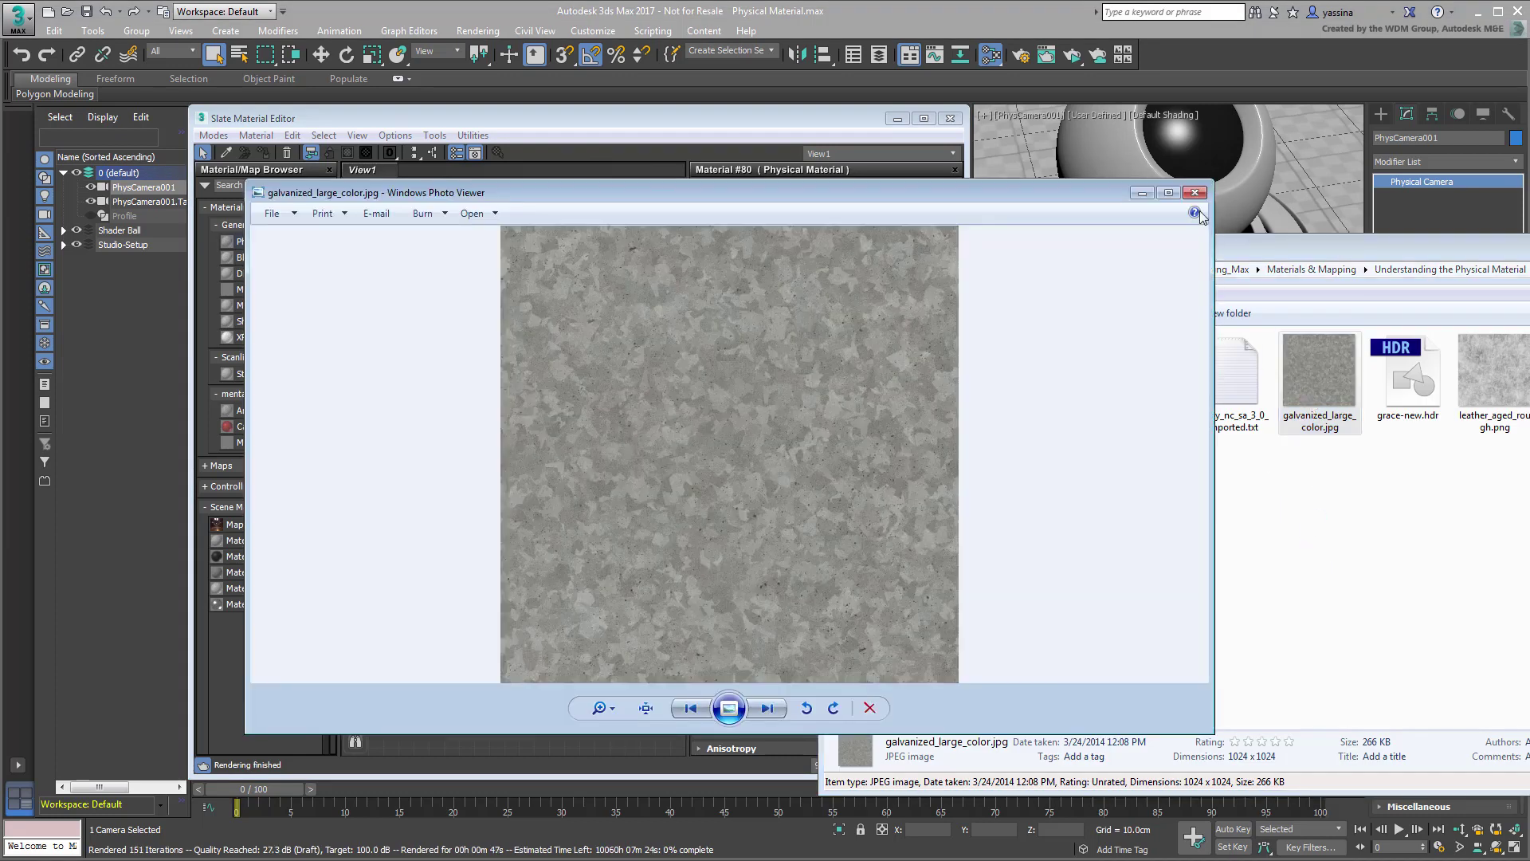
pyautogui.click(1195, 192)
pyautogui.moveTo(1318, 390); pyautogui.dragTo(391, 227)
pyautogui.moveTo(522, 328); pyautogui.dragTo(582, 328)
pyautogui.moveTo(448, 248); pyautogui.dragTo(520, 408)
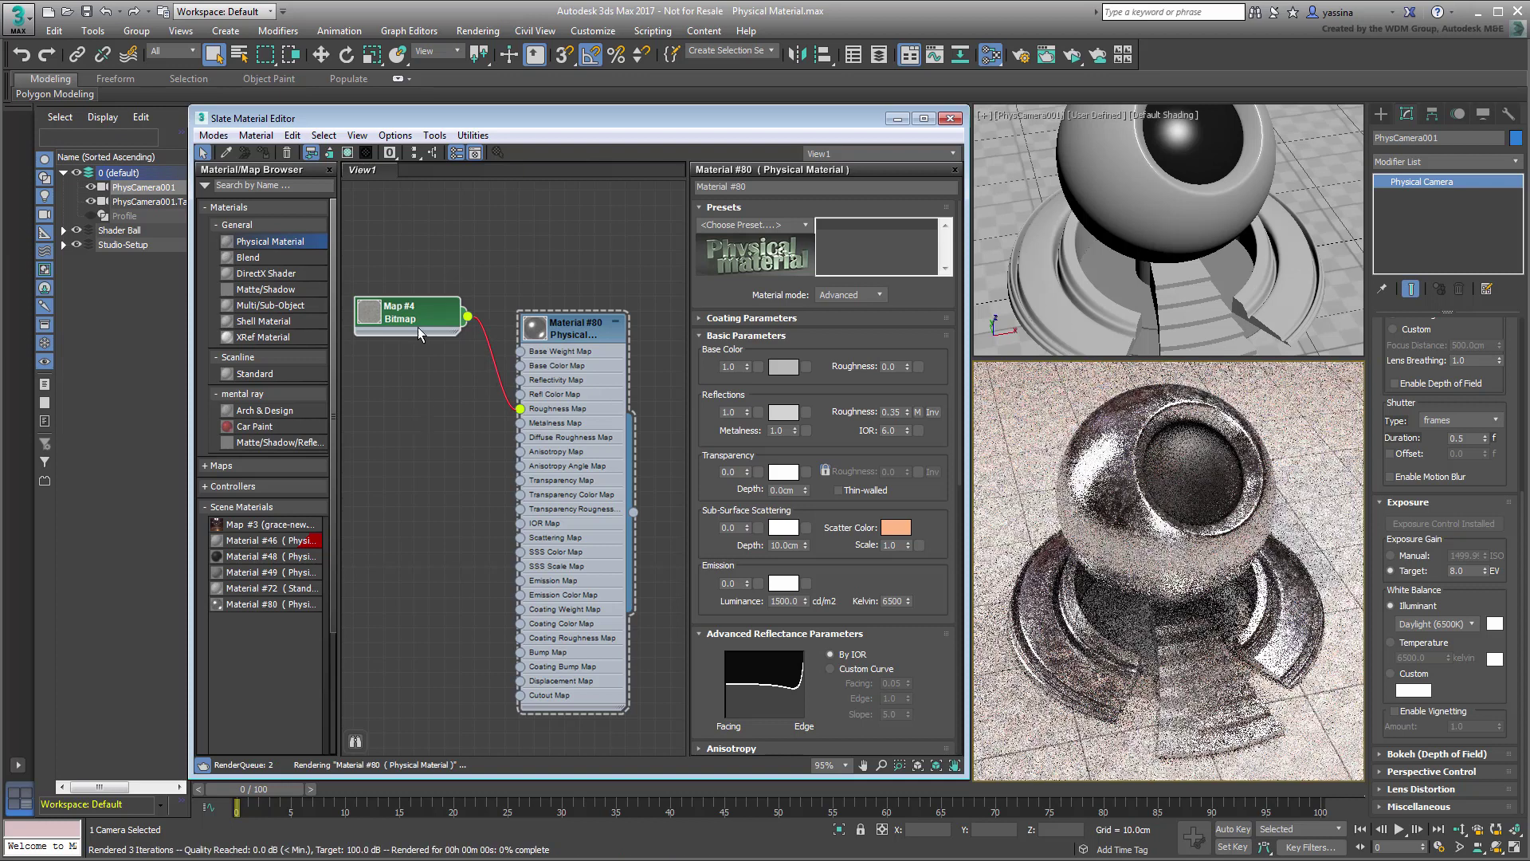
# Step: Set the galvanized bitmap's U and V tiling to 2.5 and its output RGB level to 1.5
pyautogui.doubleClick(416, 314)
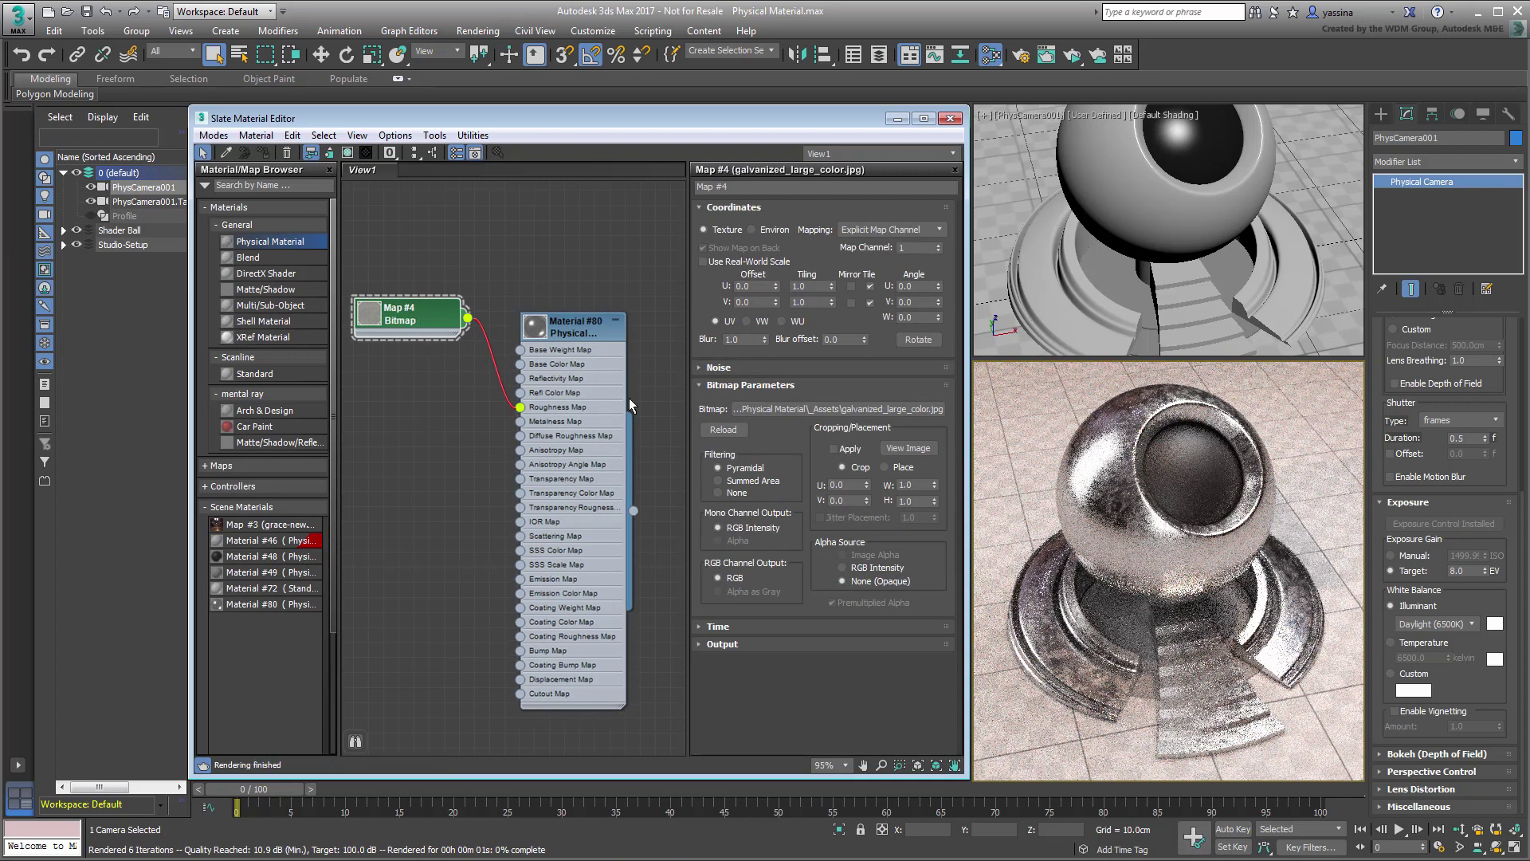
pyautogui.doubleClick(810, 285)
pyautogui.write('2.5')
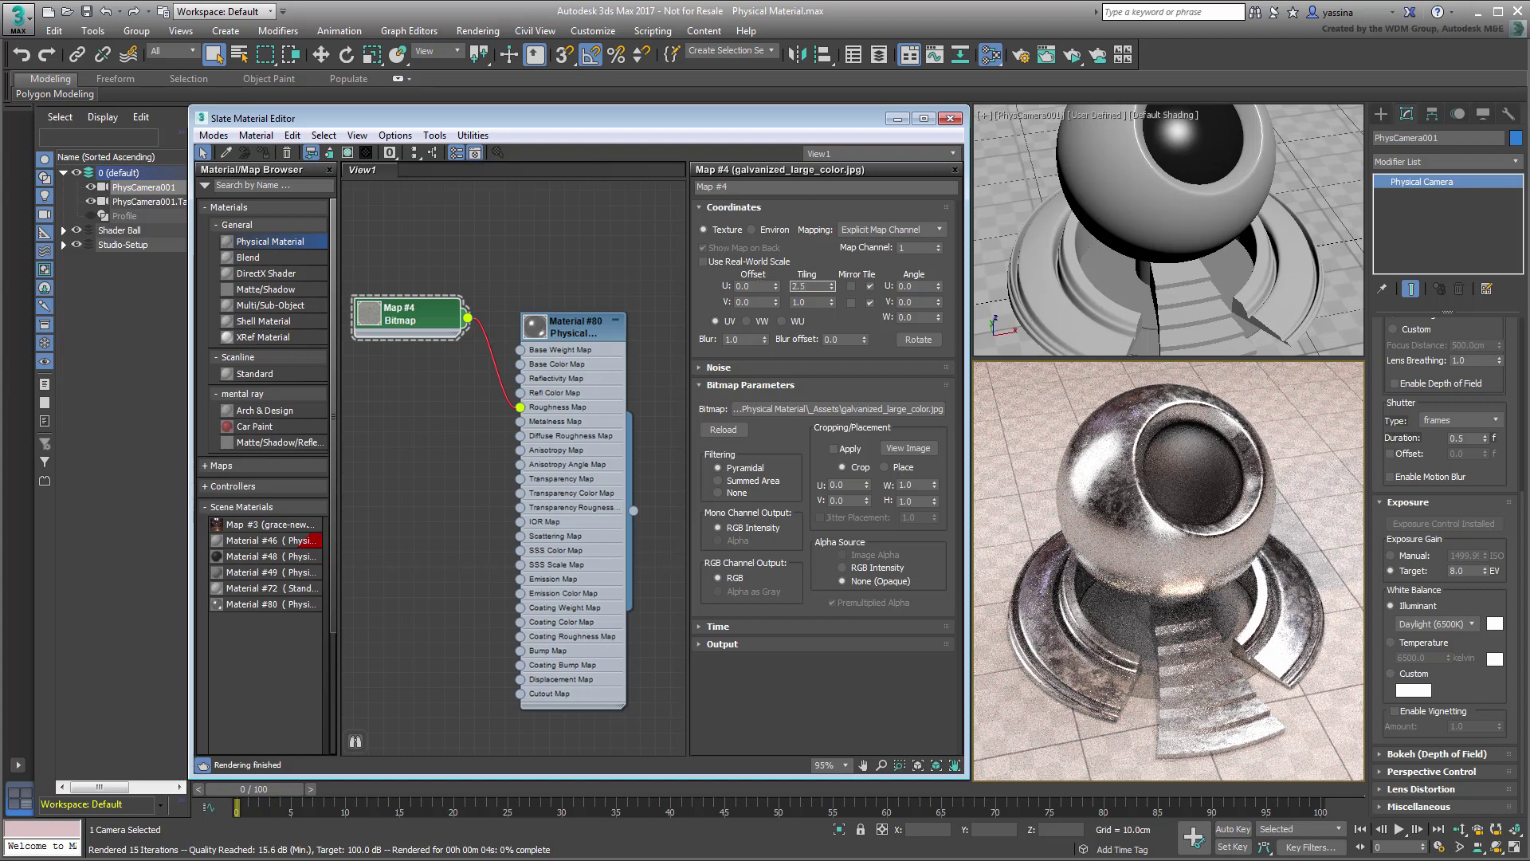
pyautogui.press('Tab')
pyautogui.write('2.5')
pyautogui.press('Return')
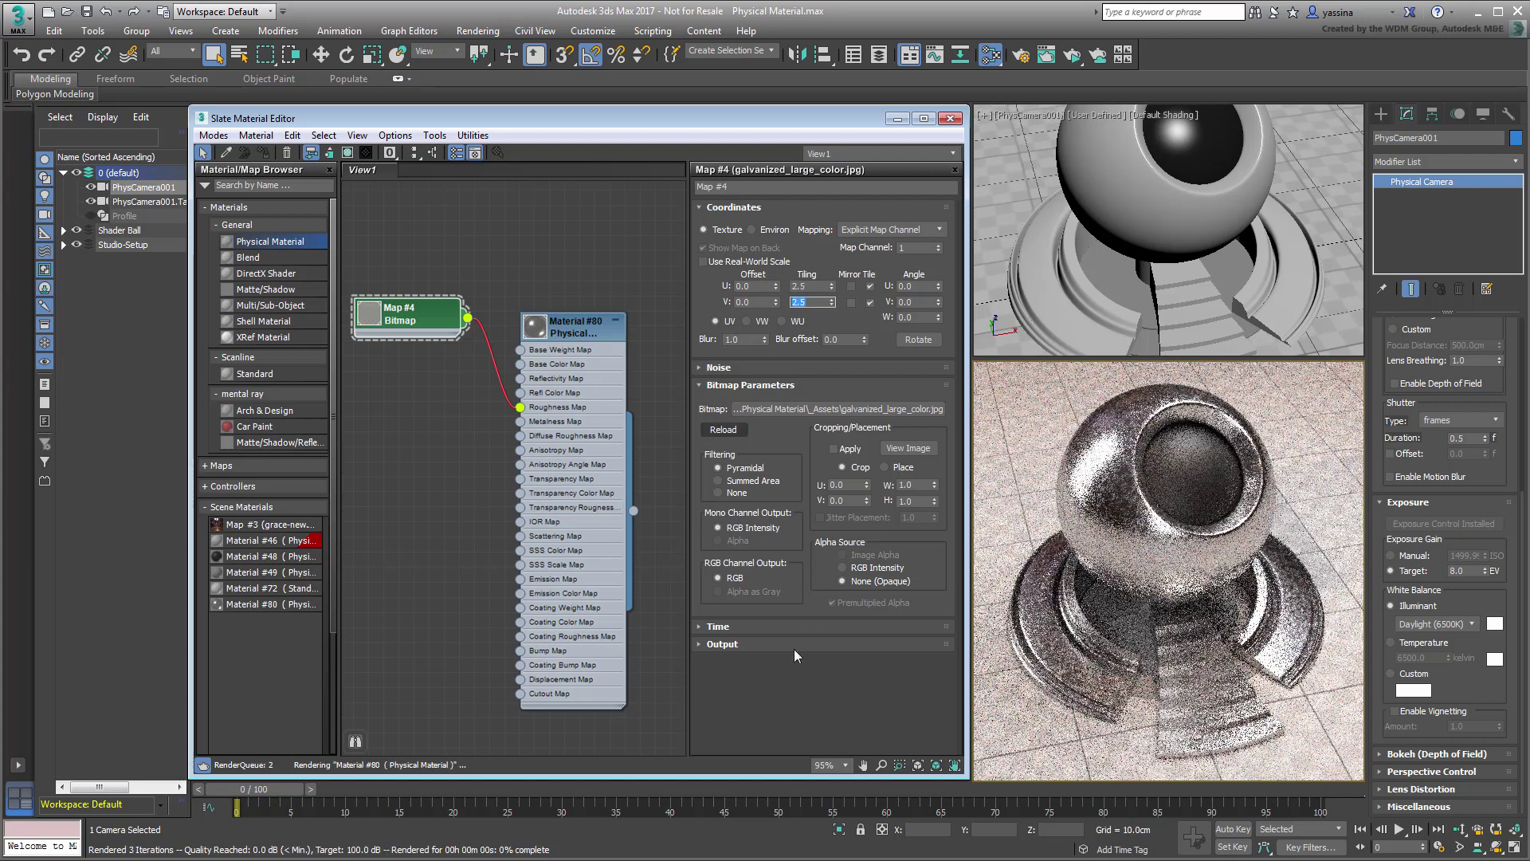
pyautogui.click(786, 644)
pyautogui.doubleClick(916, 447)
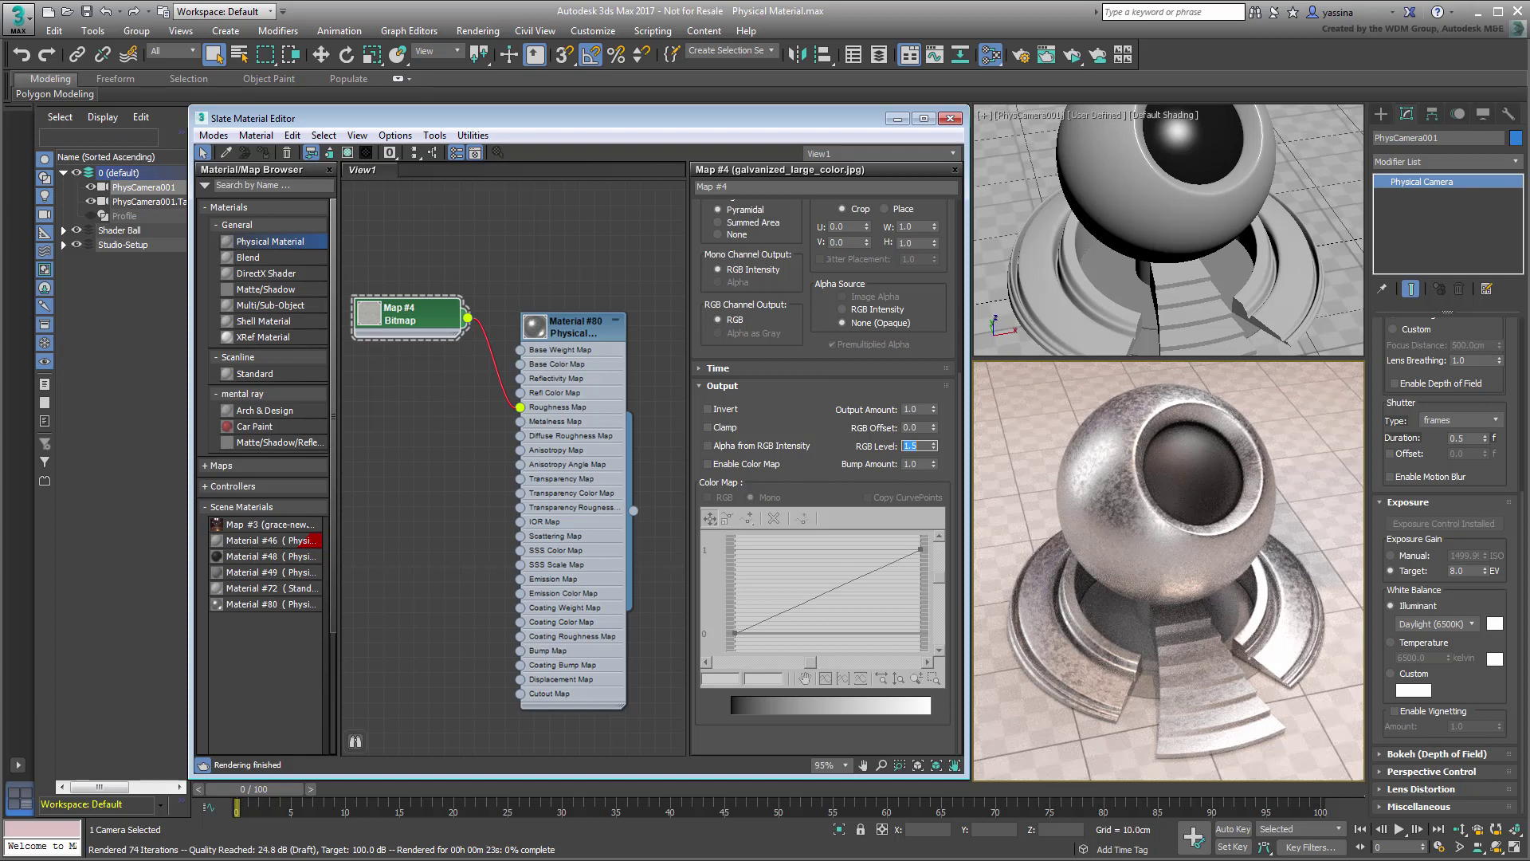
# Step: Replace the galvanized metal nodes in the view with a new Physical Material in Advanced mode and assign it to the shader ball
pyautogui.moveTo(596, 238); pyautogui.dragTo(414, 506)
pyautogui.press('Delete')
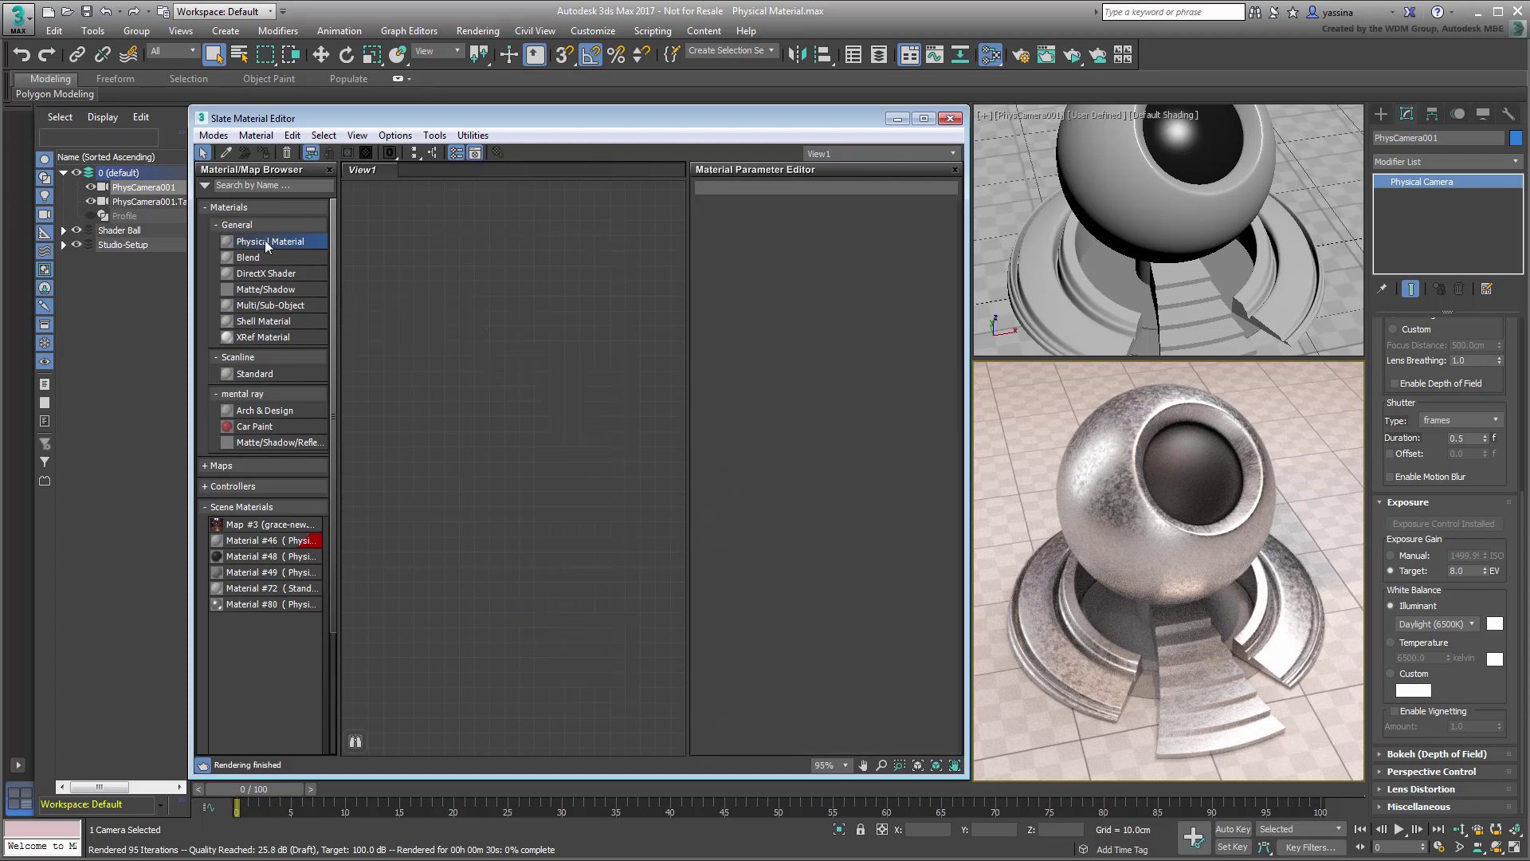
pyautogui.moveTo(265, 238); pyautogui.dragTo(543, 346)
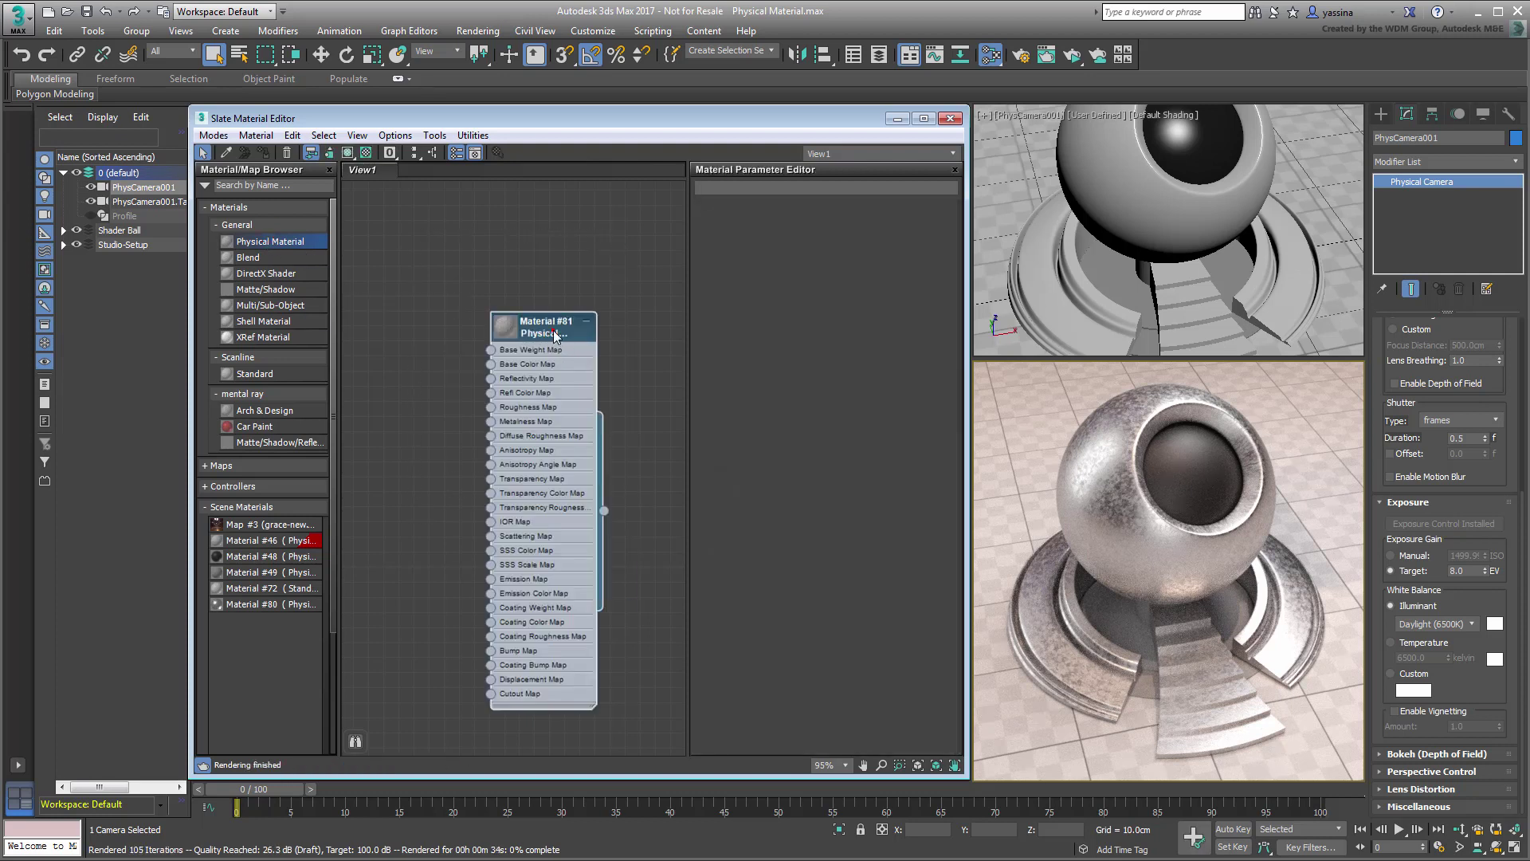
pyautogui.doubleClick(556, 337)
pyautogui.click(880, 294)
pyautogui.click(845, 320)
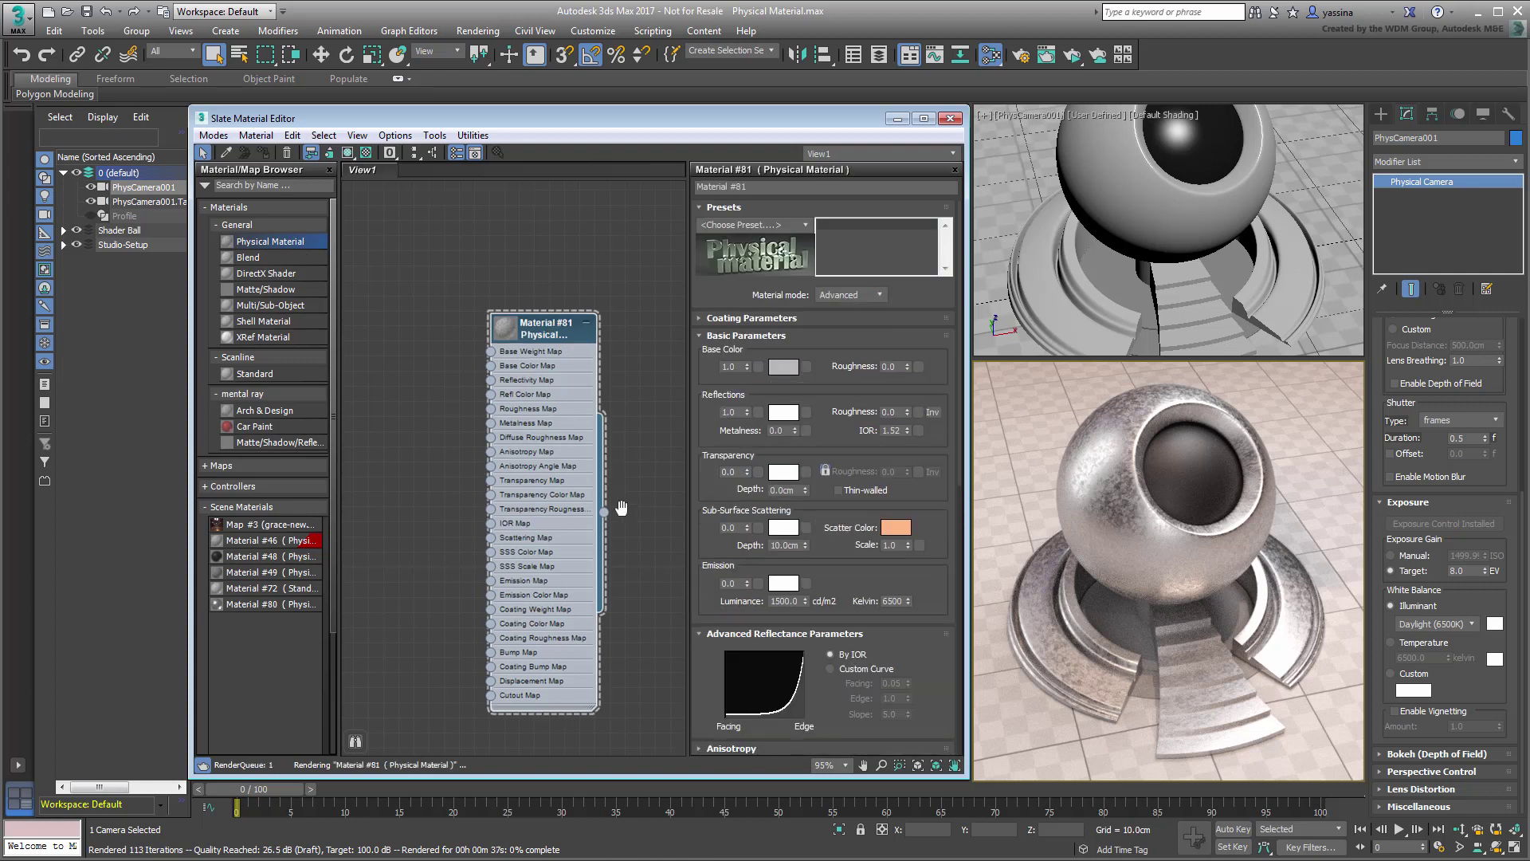
pyautogui.moveTo(1030, 255); pyautogui.dragTo(1030, 257)
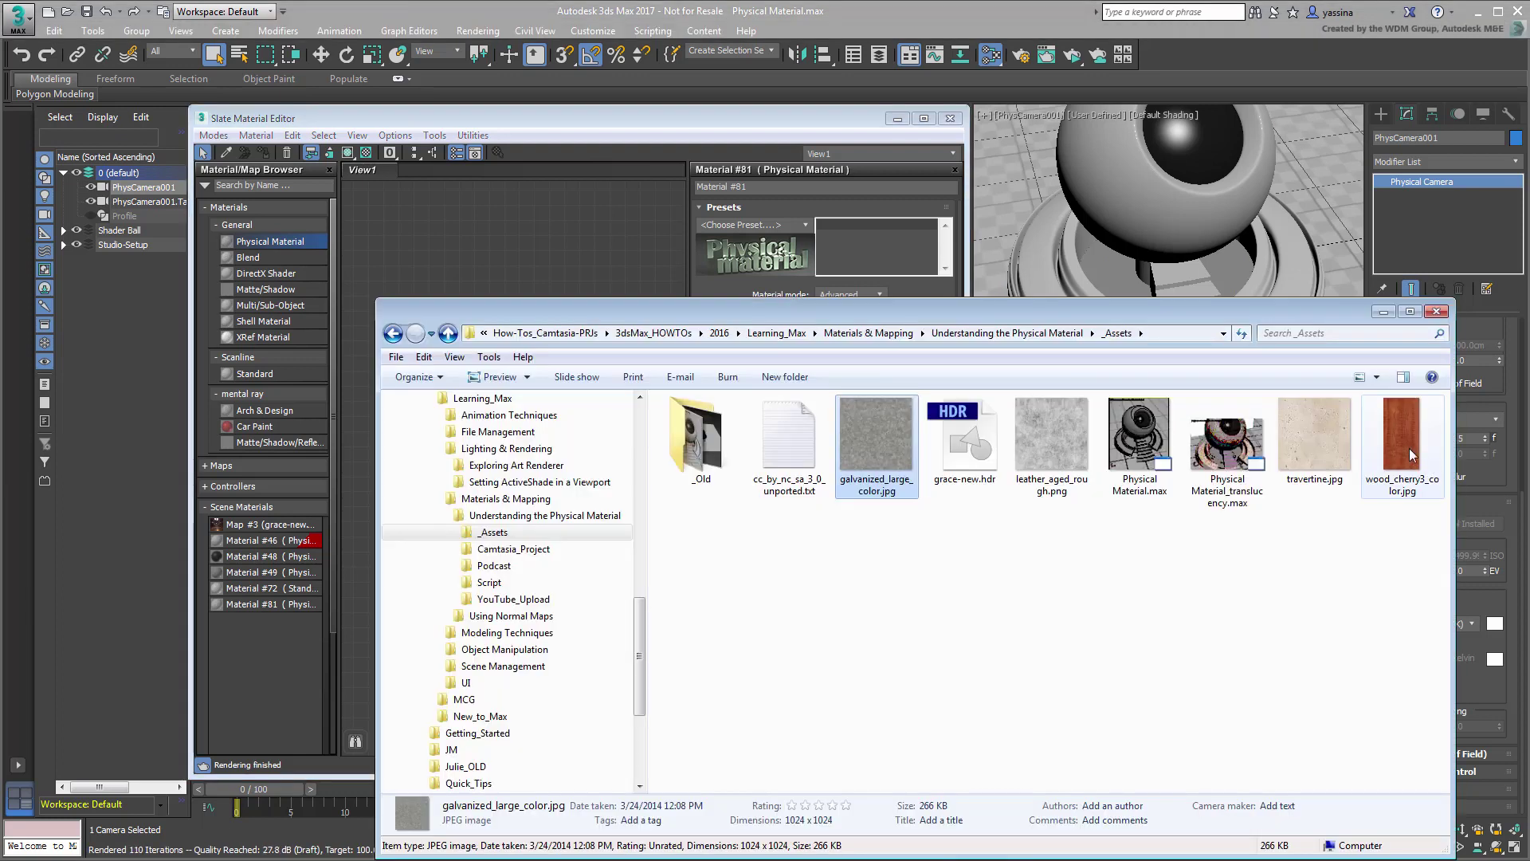
# Step: Wire wood_cherry3_color.jpg to the new material's Base Color Map and set the reflection IOR to 1.85
pyautogui.moveTo(1409, 455); pyautogui.dragTo(491, 365)
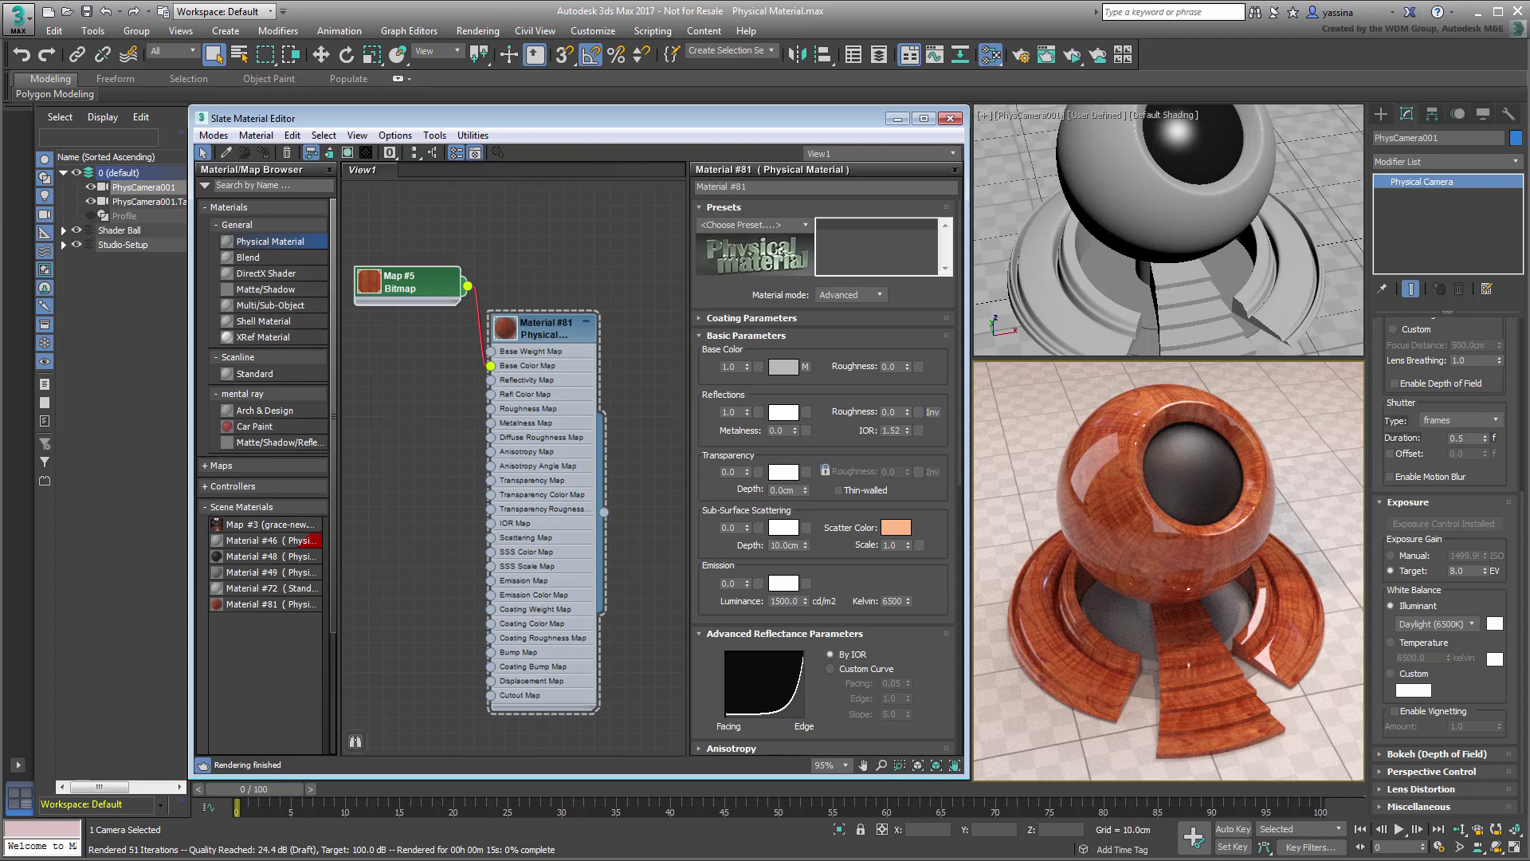
pyautogui.doubleClick(897, 430)
pyautogui.write('1.85')
pyautogui.press('Return')
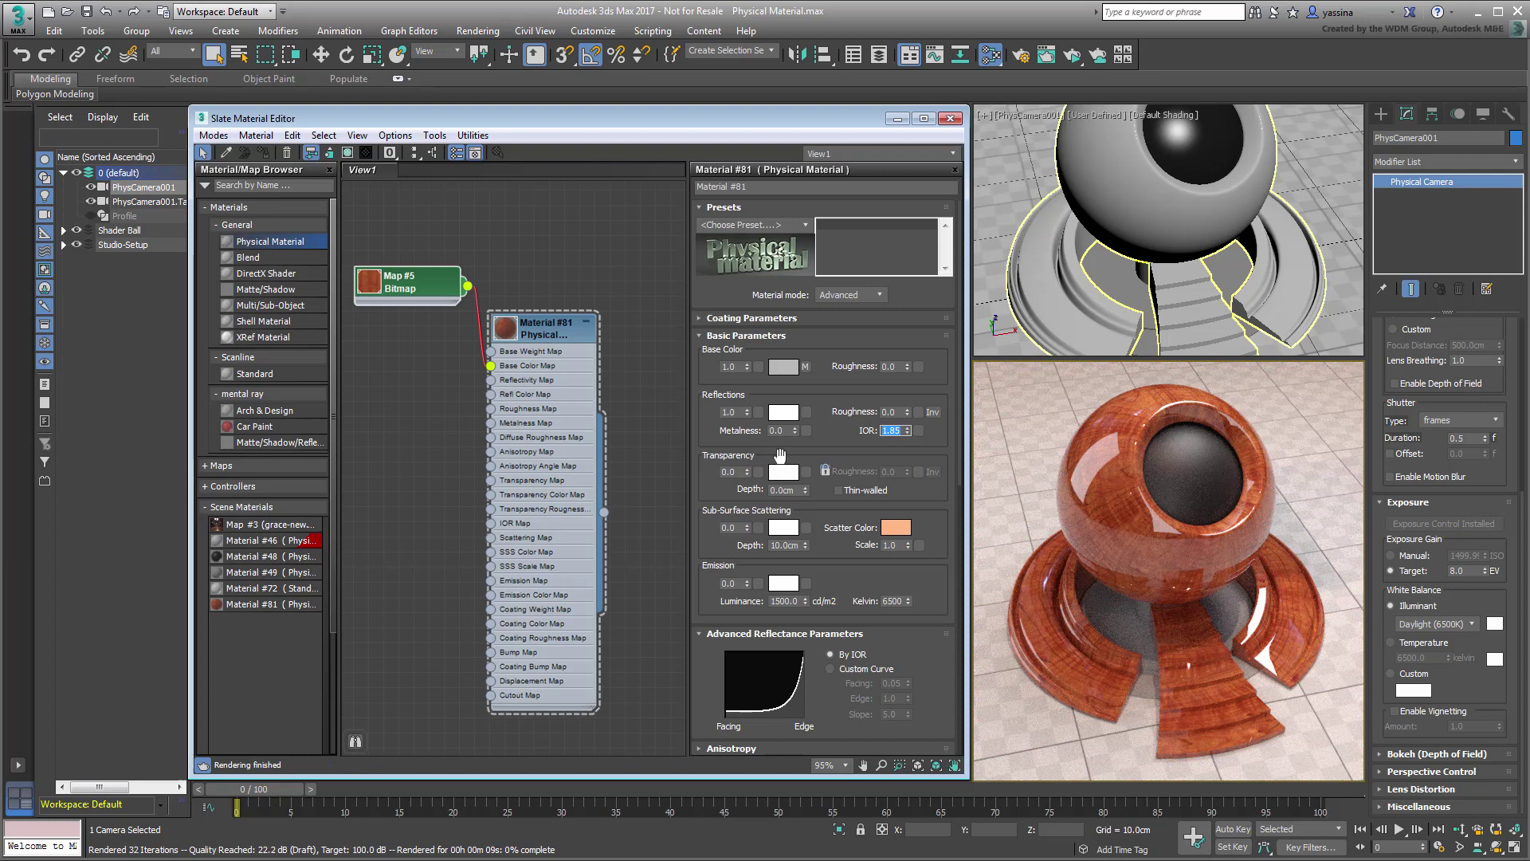
# Step: Set the wood material's reflection roughness to 0.35
pyautogui.click(888, 412)
pyautogui.write('0.35')
pyautogui.press('Return')
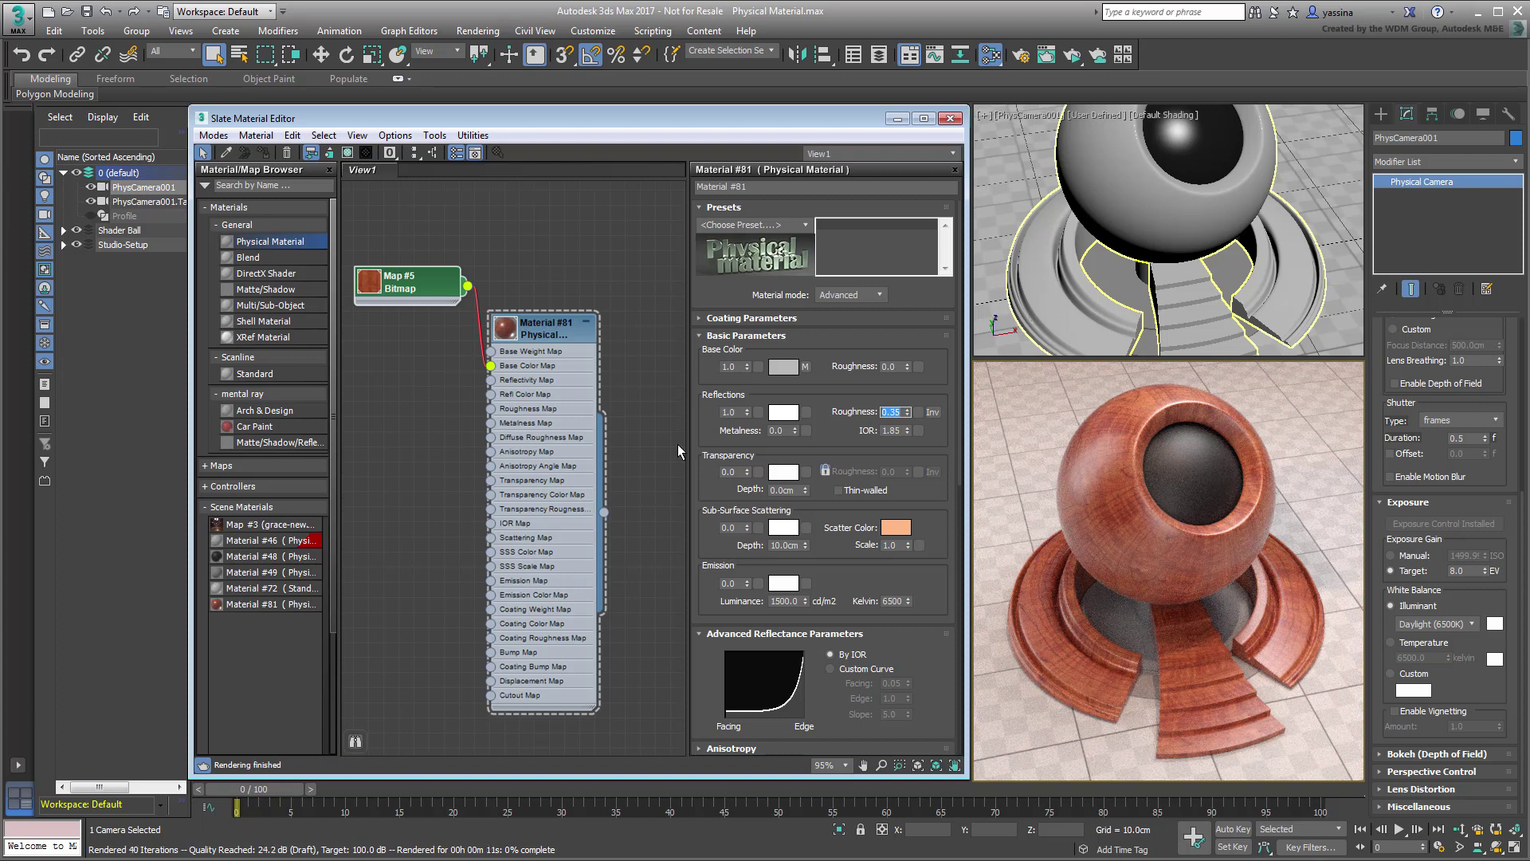
# Step: Set the wood material's clearcoat color to hue 0.05, saturation 0.35 and value 0.4
pyautogui.click(810, 317)
pyautogui.click(783, 348)
pyautogui.moveTo(351, 159); pyautogui.dragTo(334, 193)
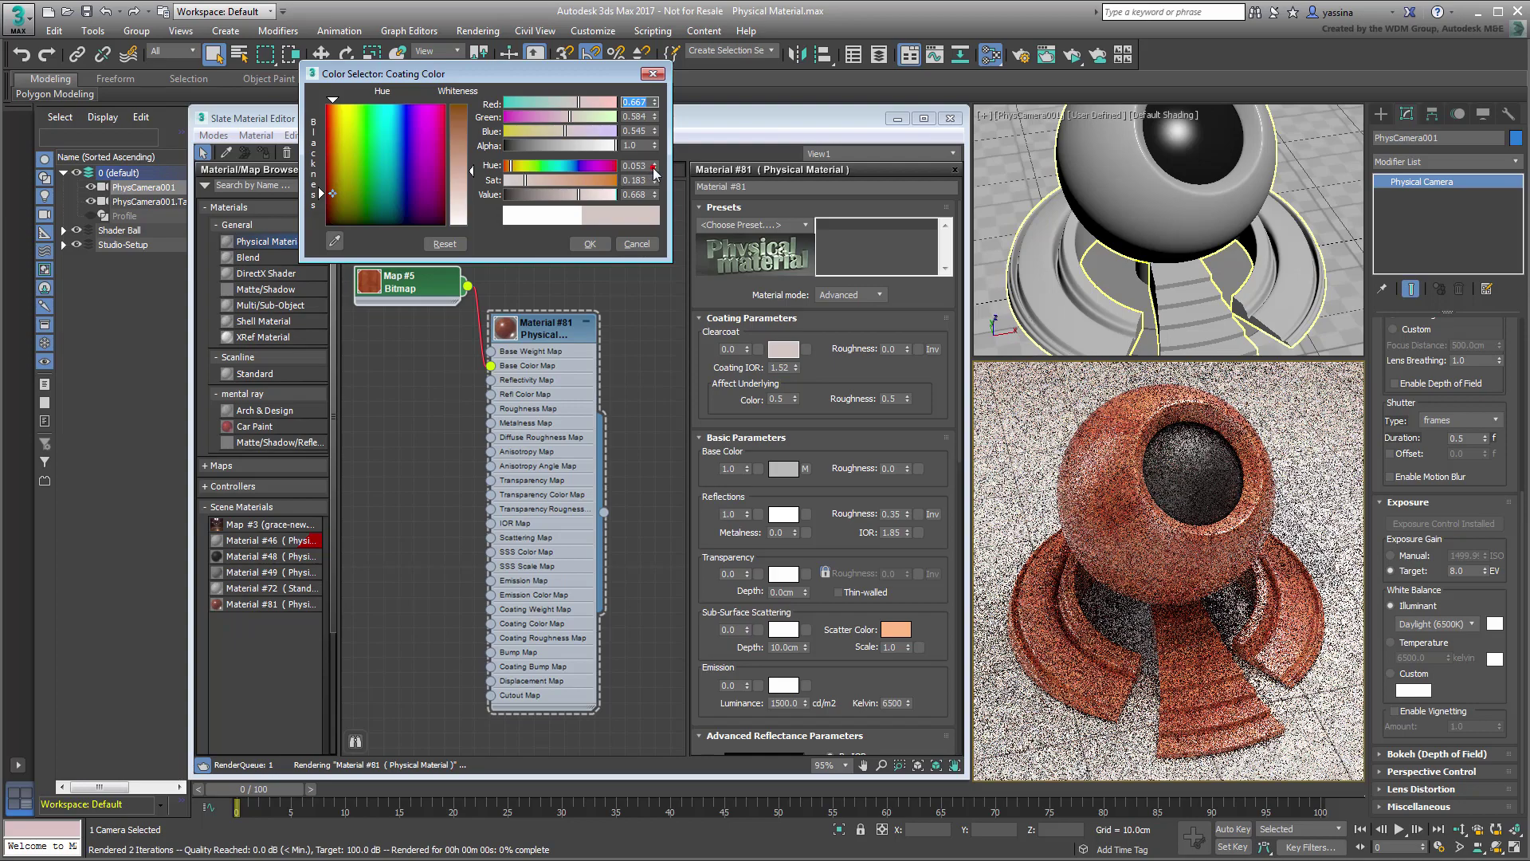
pyautogui.click(654, 167)
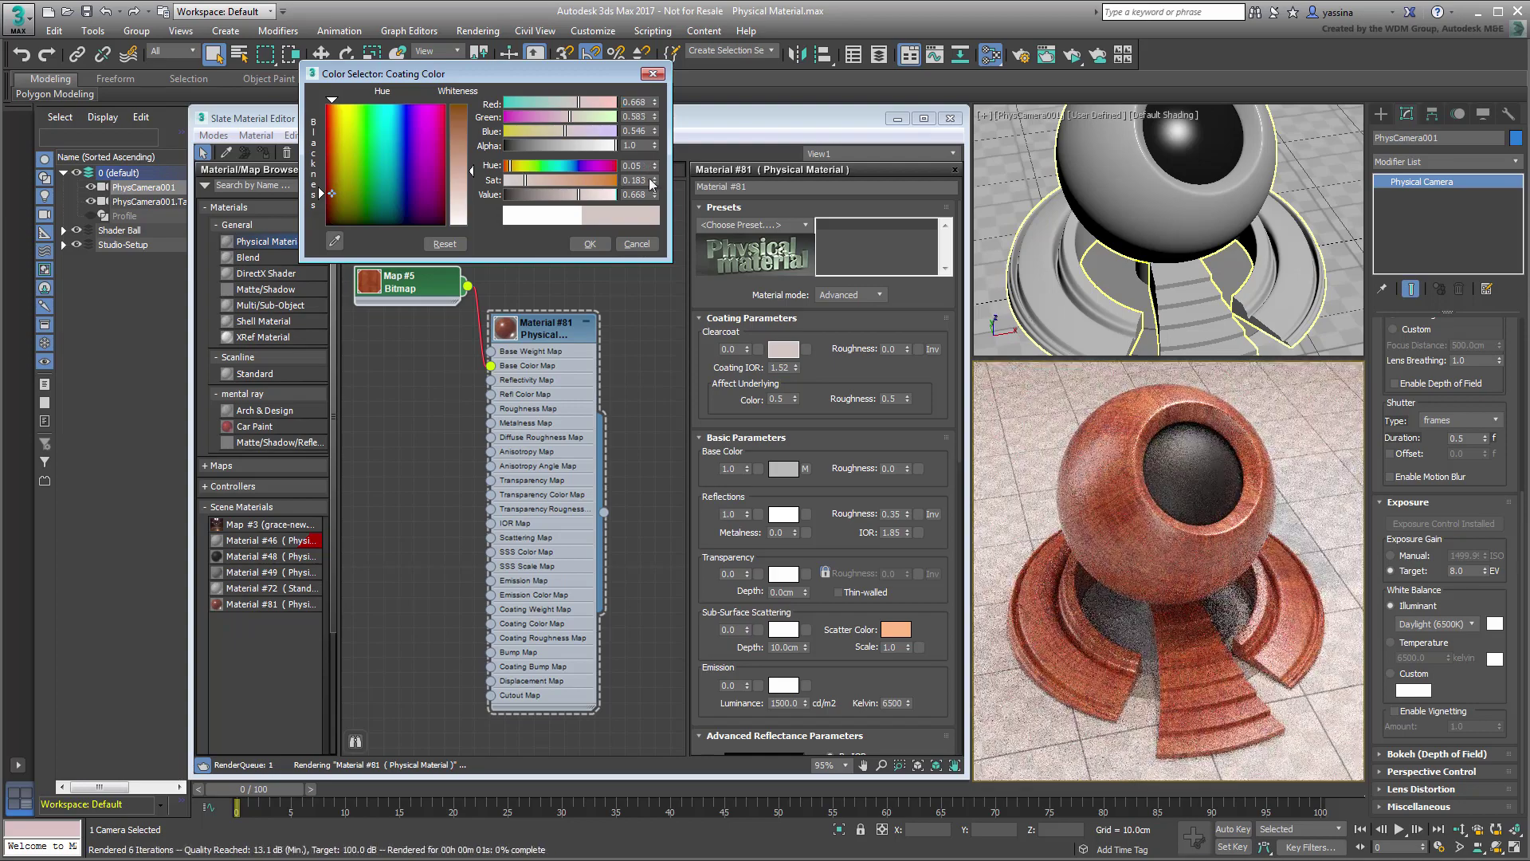
pyautogui.click(635, 180)
pyautogui.write('0.35')
pyautogui.press('Return')
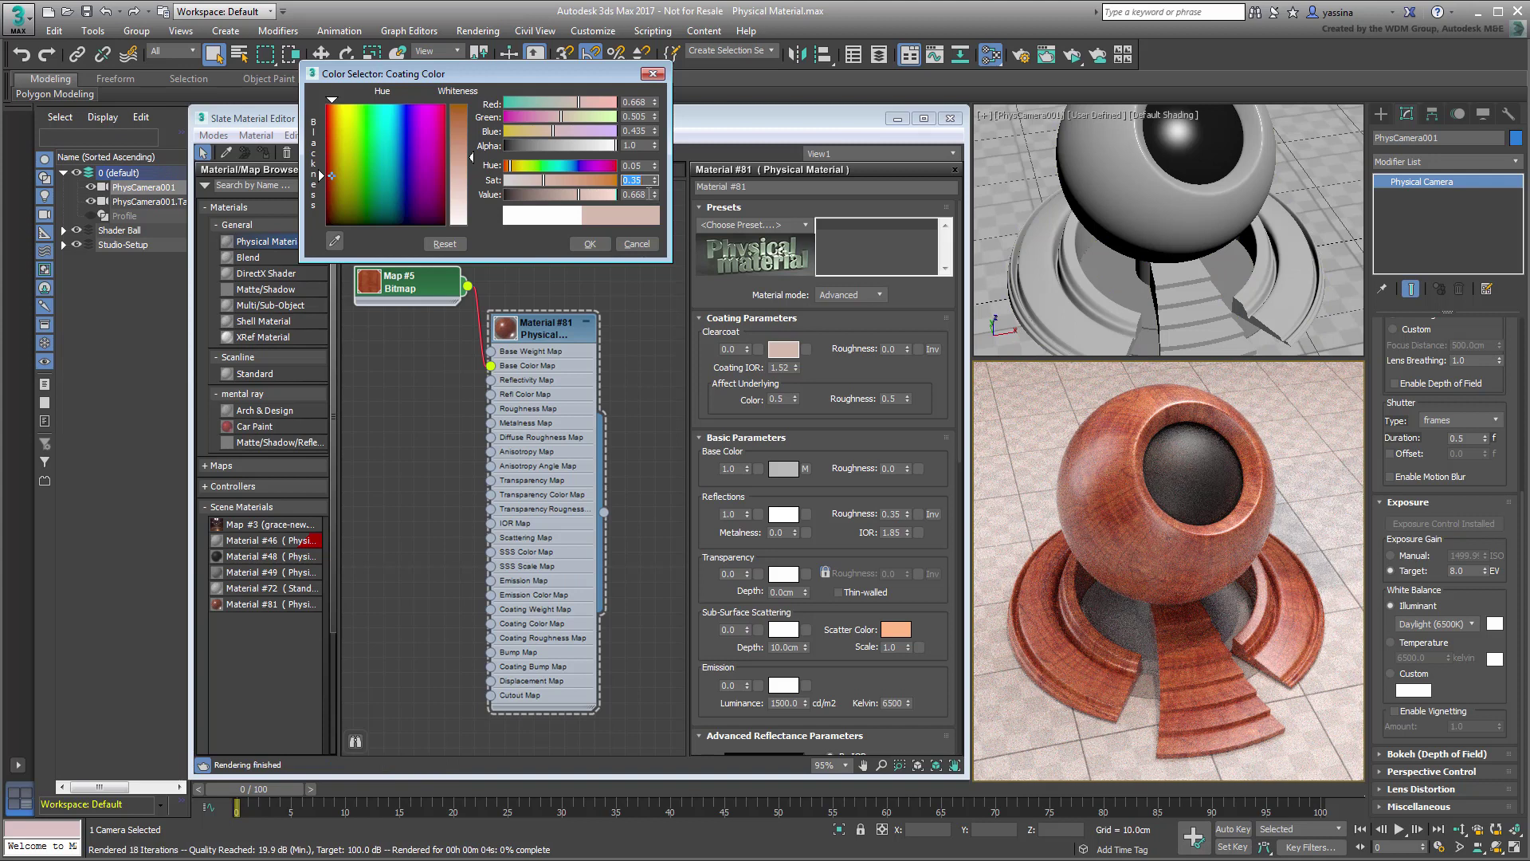
pyautogui.press('Tab')
pyautogui.write('0.4')
pyautogui.press('Return')
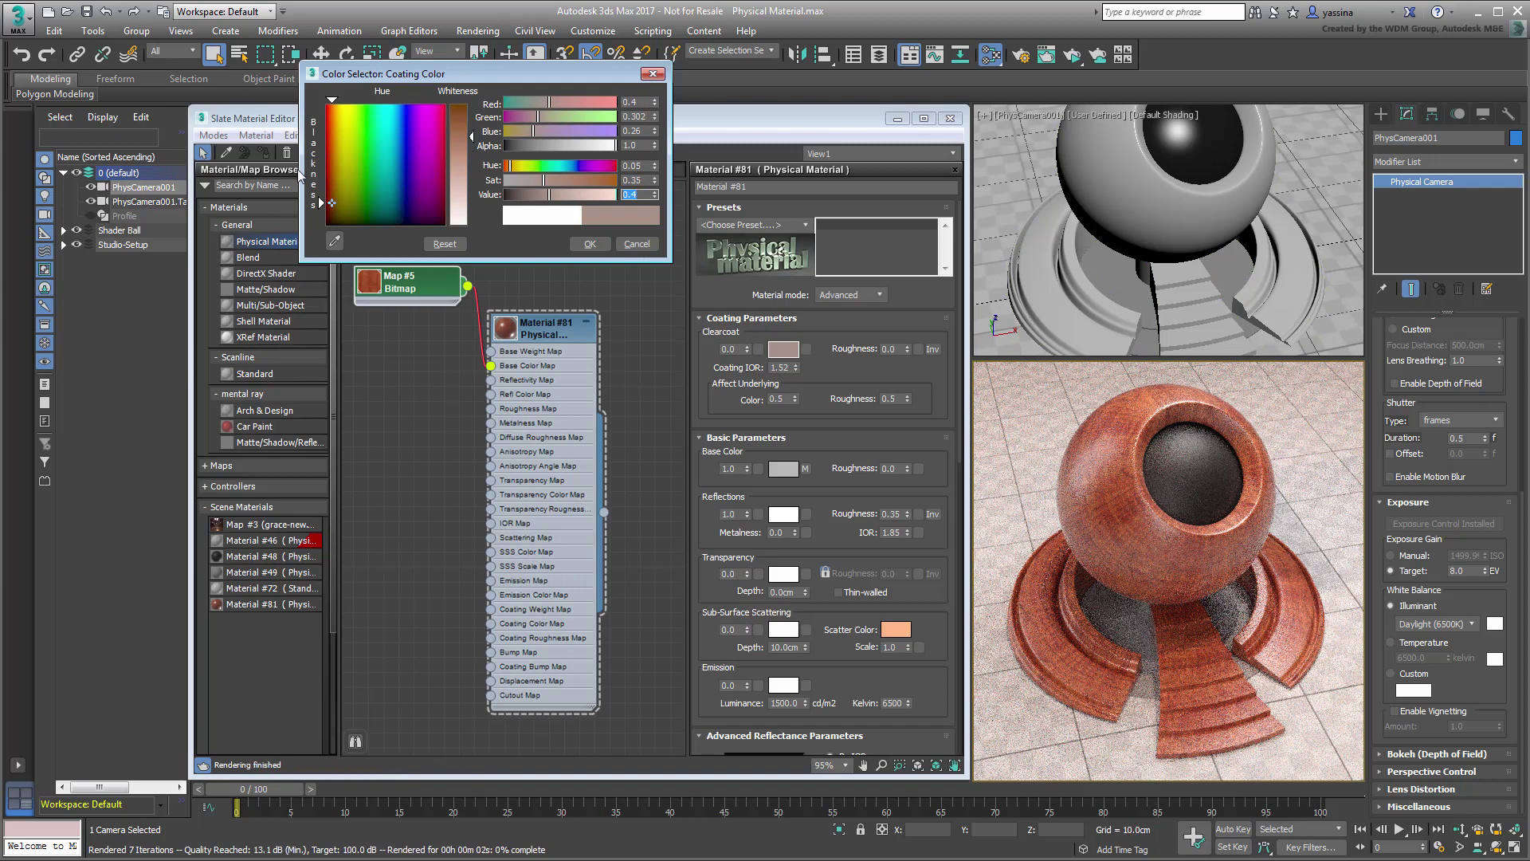
pyautogui.click(589, 244)
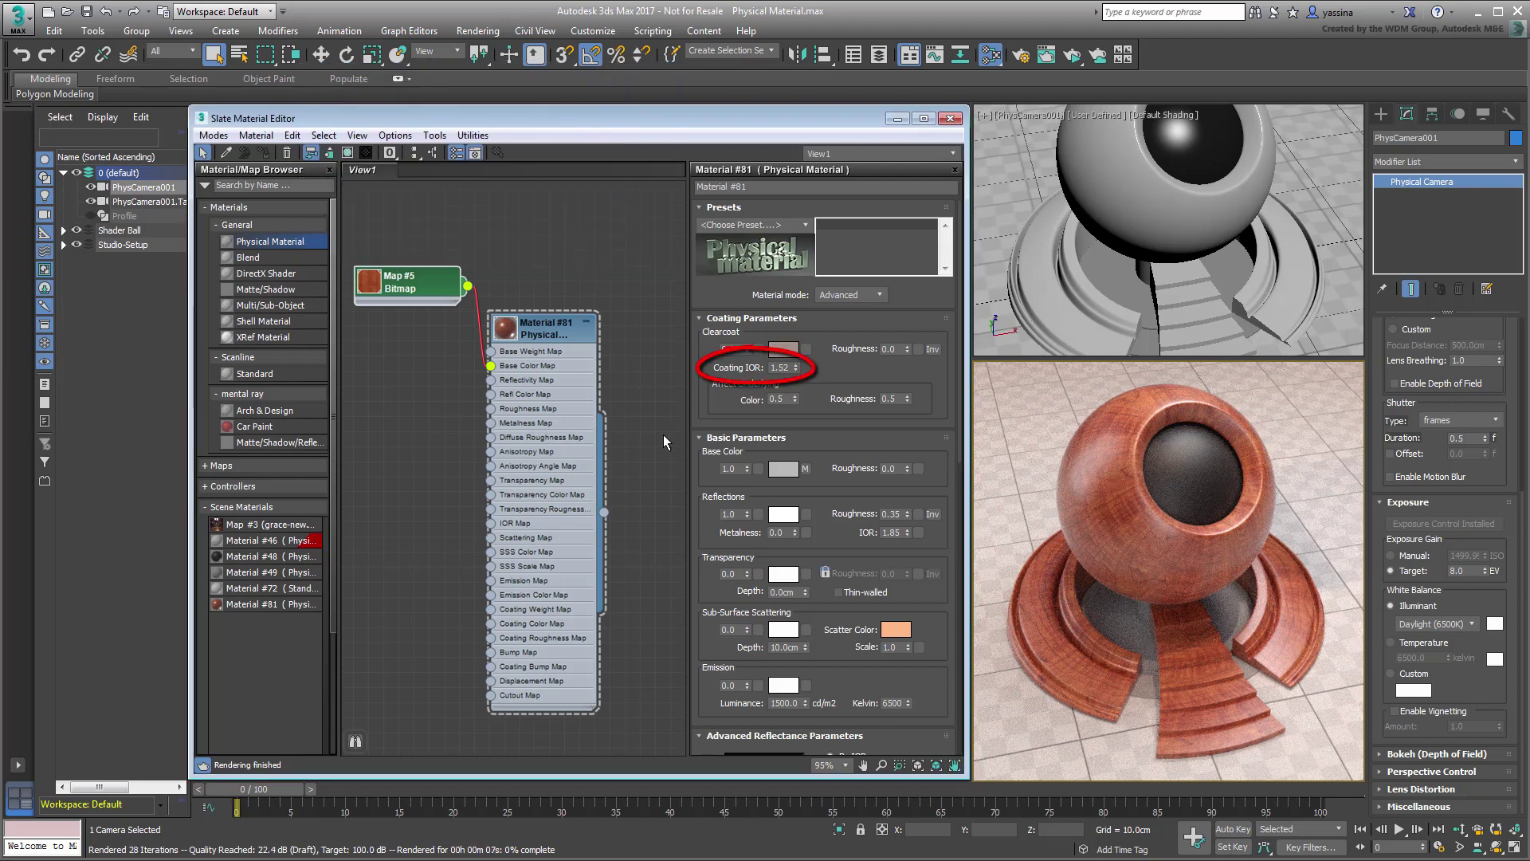
# Step: Set the wood material's coating IOR to 2.5 and its clearcoat weight to 0.5
pyautogui.doubleClick(780, 368)
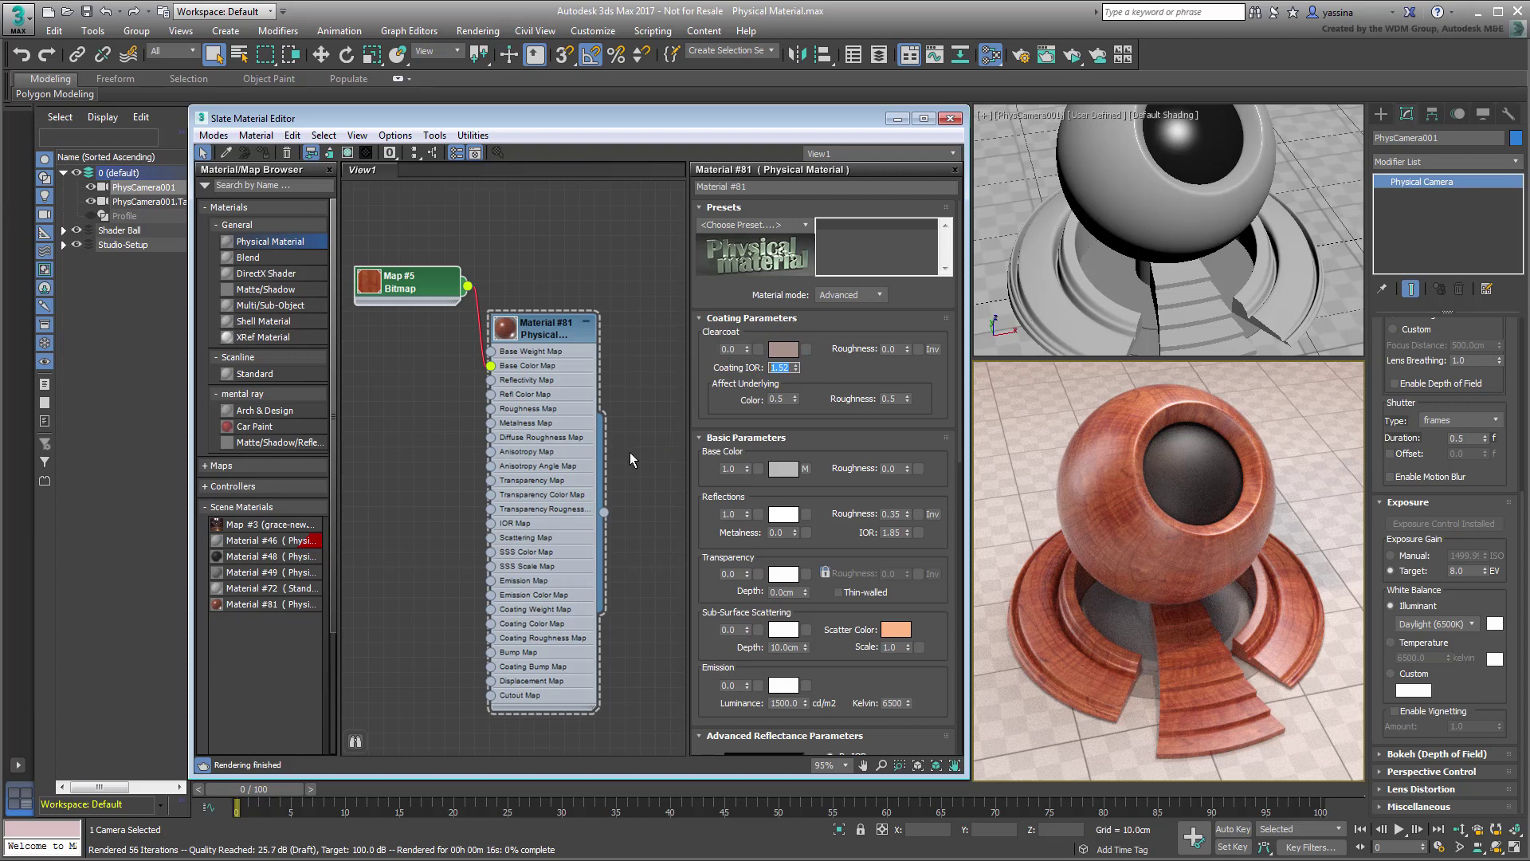
pyautogui.write('2.5')
pyautogui.press('Return')
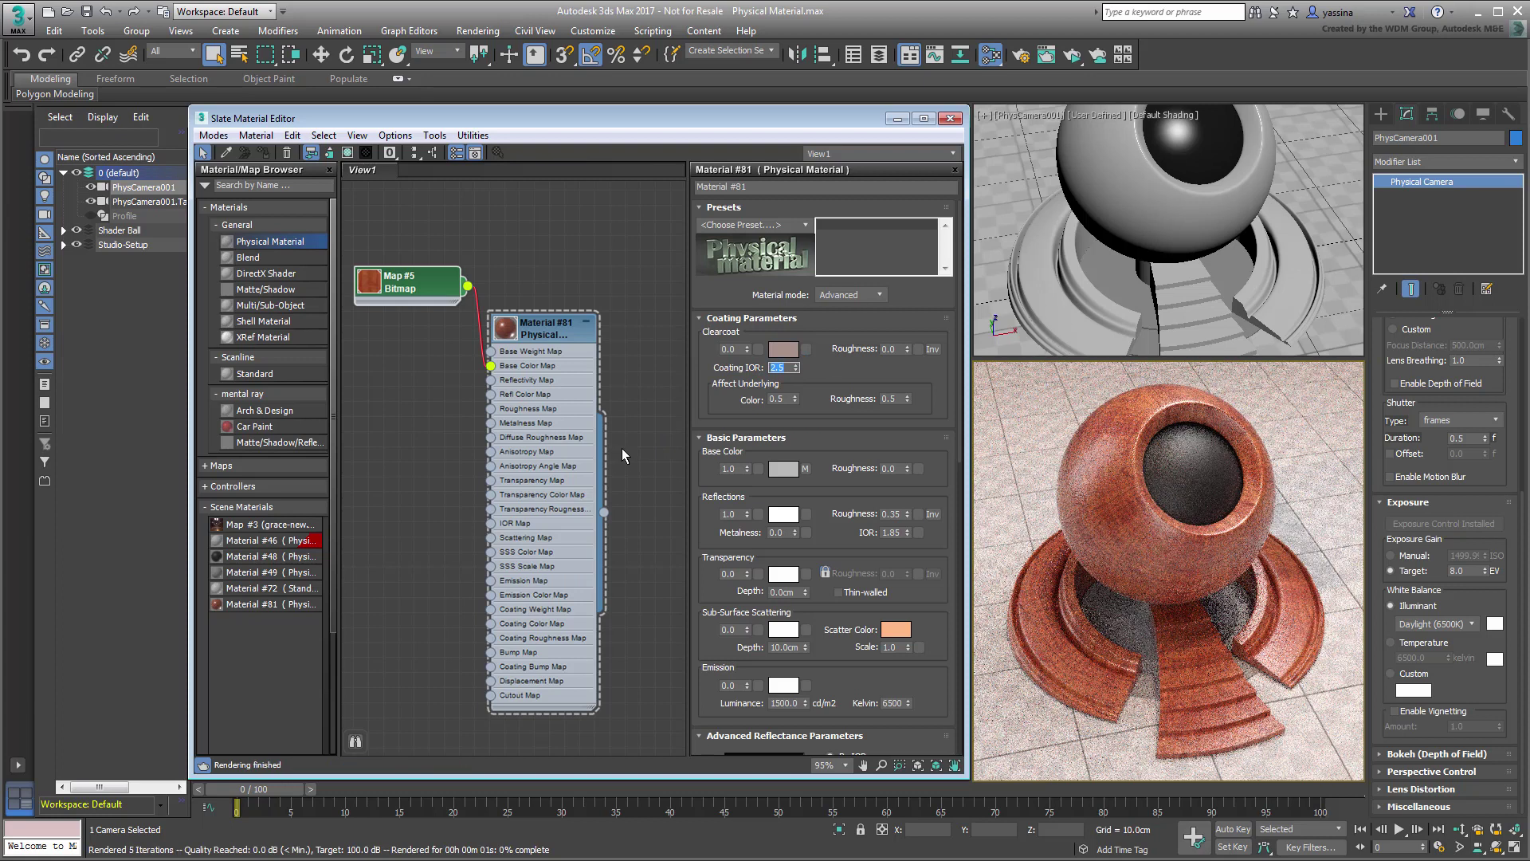
pyautogui.doubleClick(728, 349)
pyautogui.write('0.5')
pyautogui.press('Return')
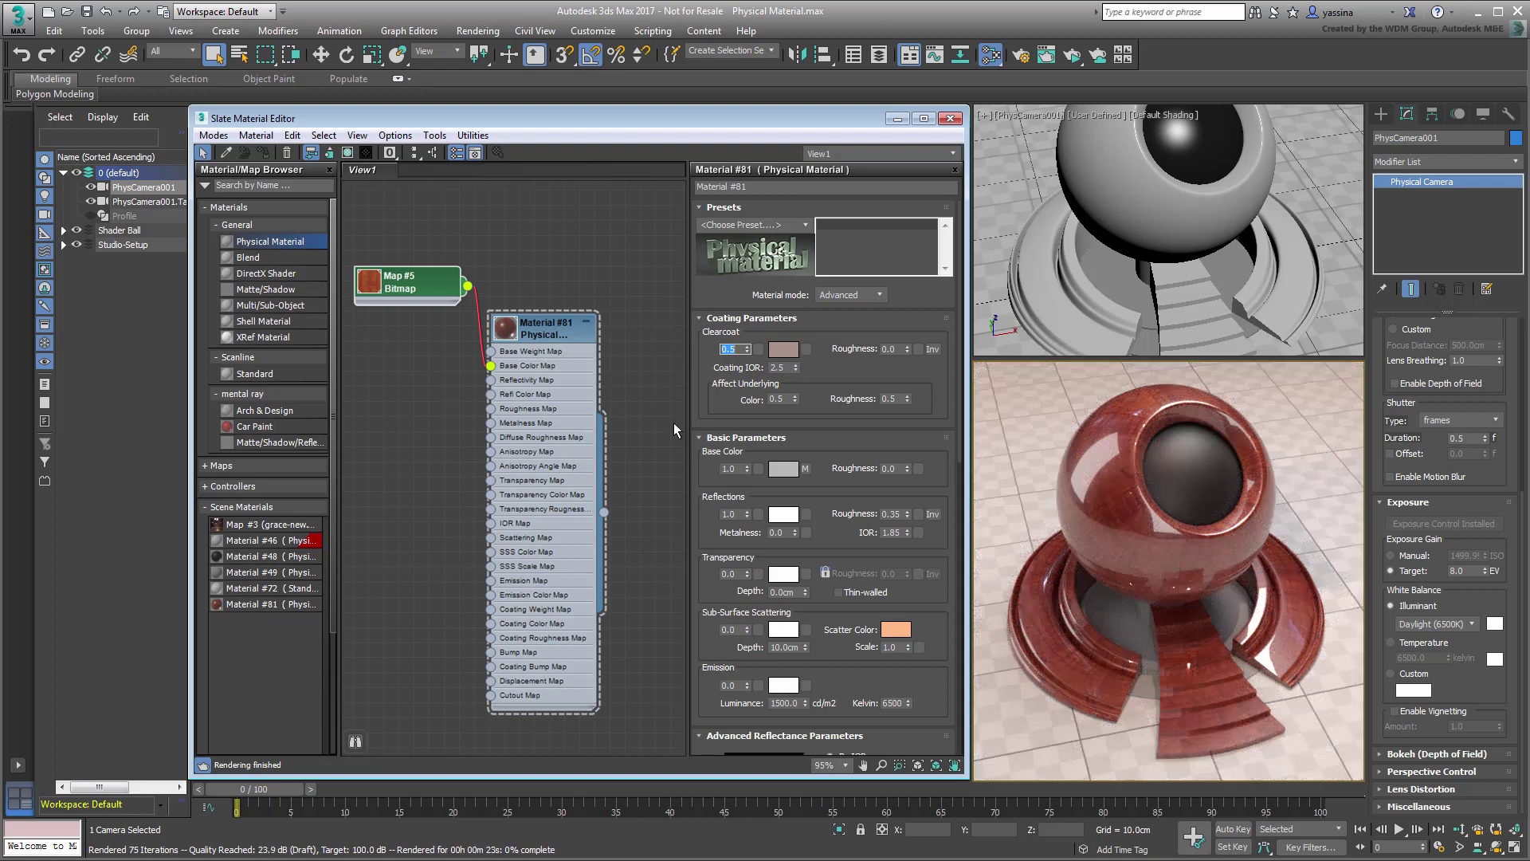
# Step: Try an Affect Underlying color value of 1.0 for the coating and set it back to 0.5
pyautogui.click(779, 398)
pyautogui.write('1')
pyautogui.press('Return')
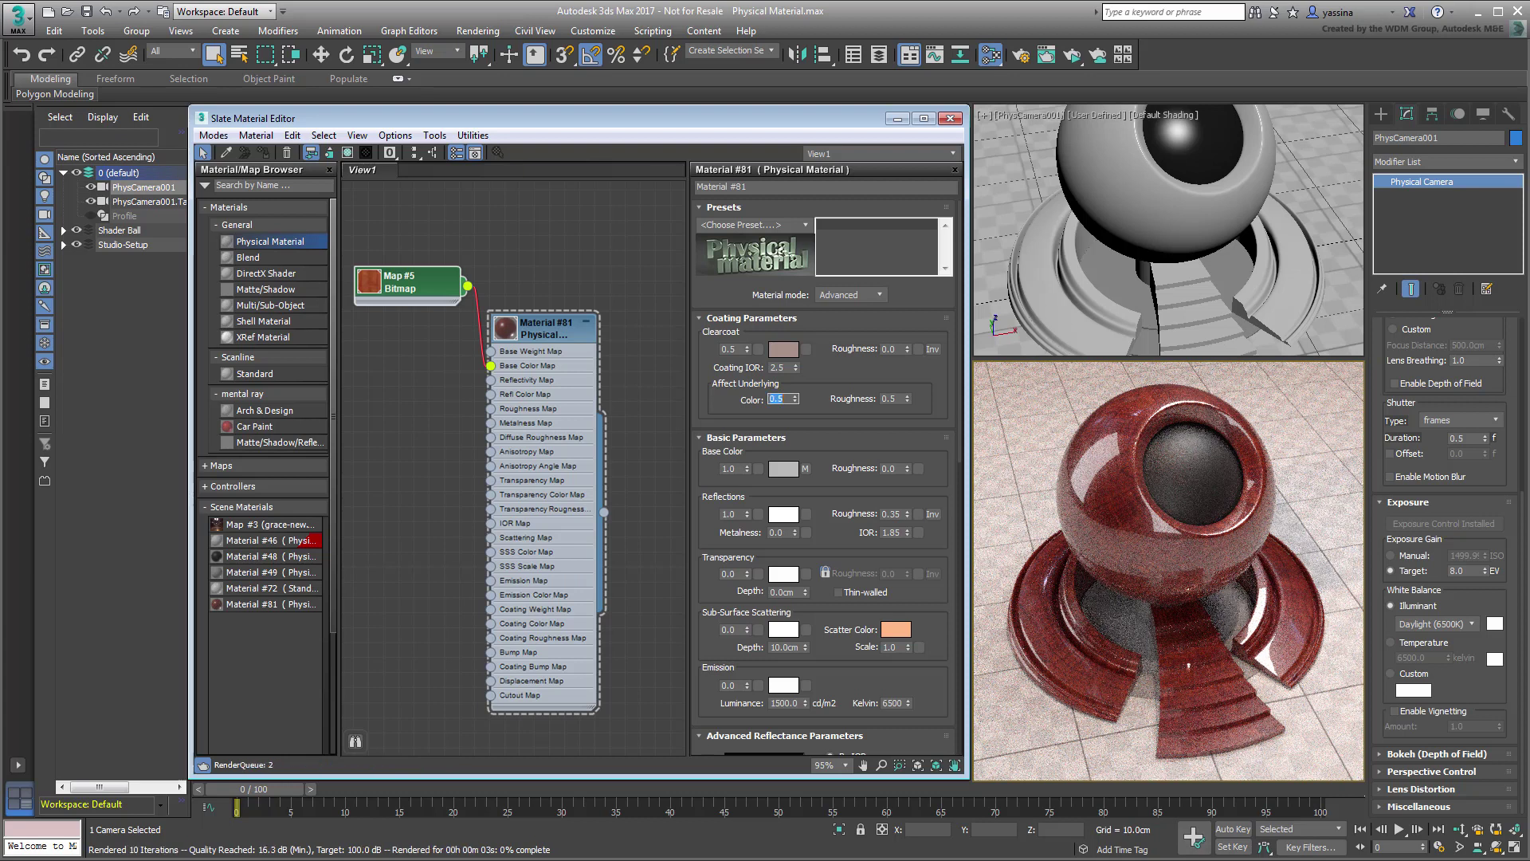
pyautogui.write('0.5')
pyautogui.press('Return')
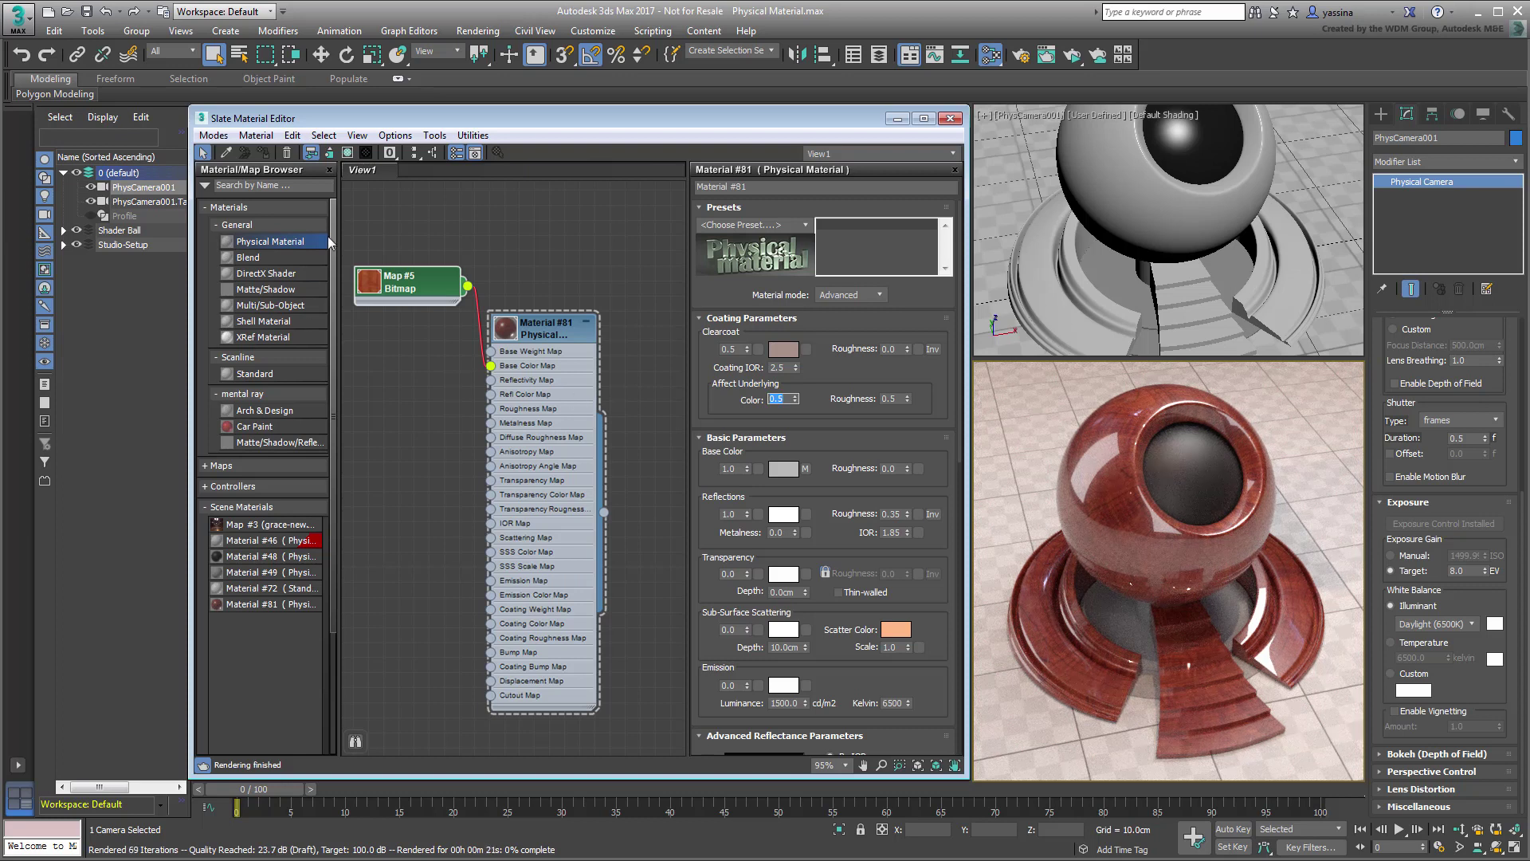
# Step: Replace the wood nodes in the view with a new Physical Material in Advanced mode and assign it to the shader ball
pyautogui.moveTo(612, 231); pyautogui.dragTo(405, 505)
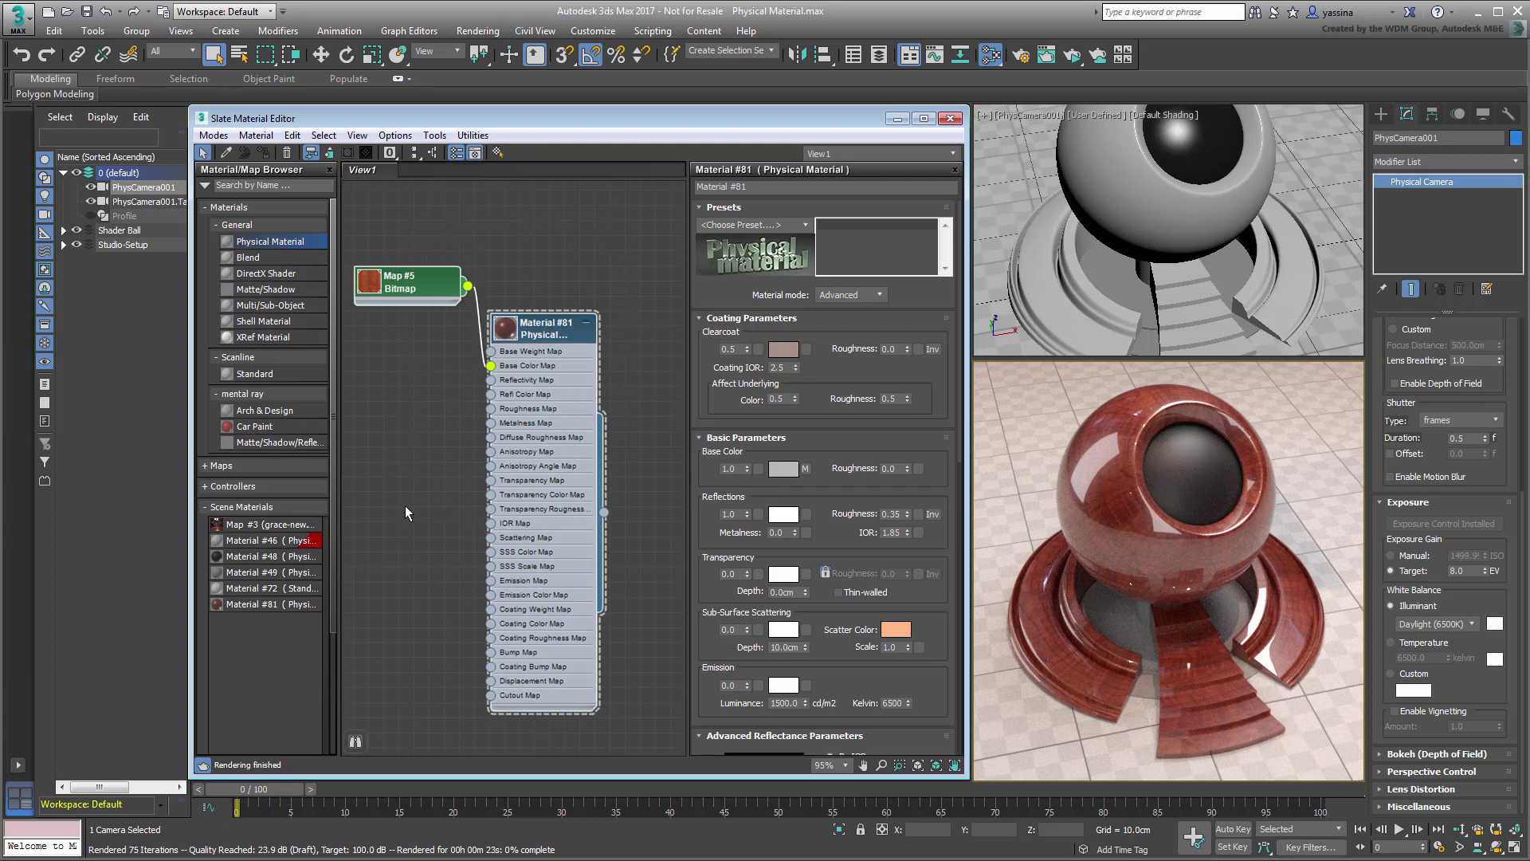
pyautogui.press('Delete')
pyautogui.moveTo(277, 241); pyautogui.dragTo(574, 306)
pyautogui.doubleClick(574, 305)
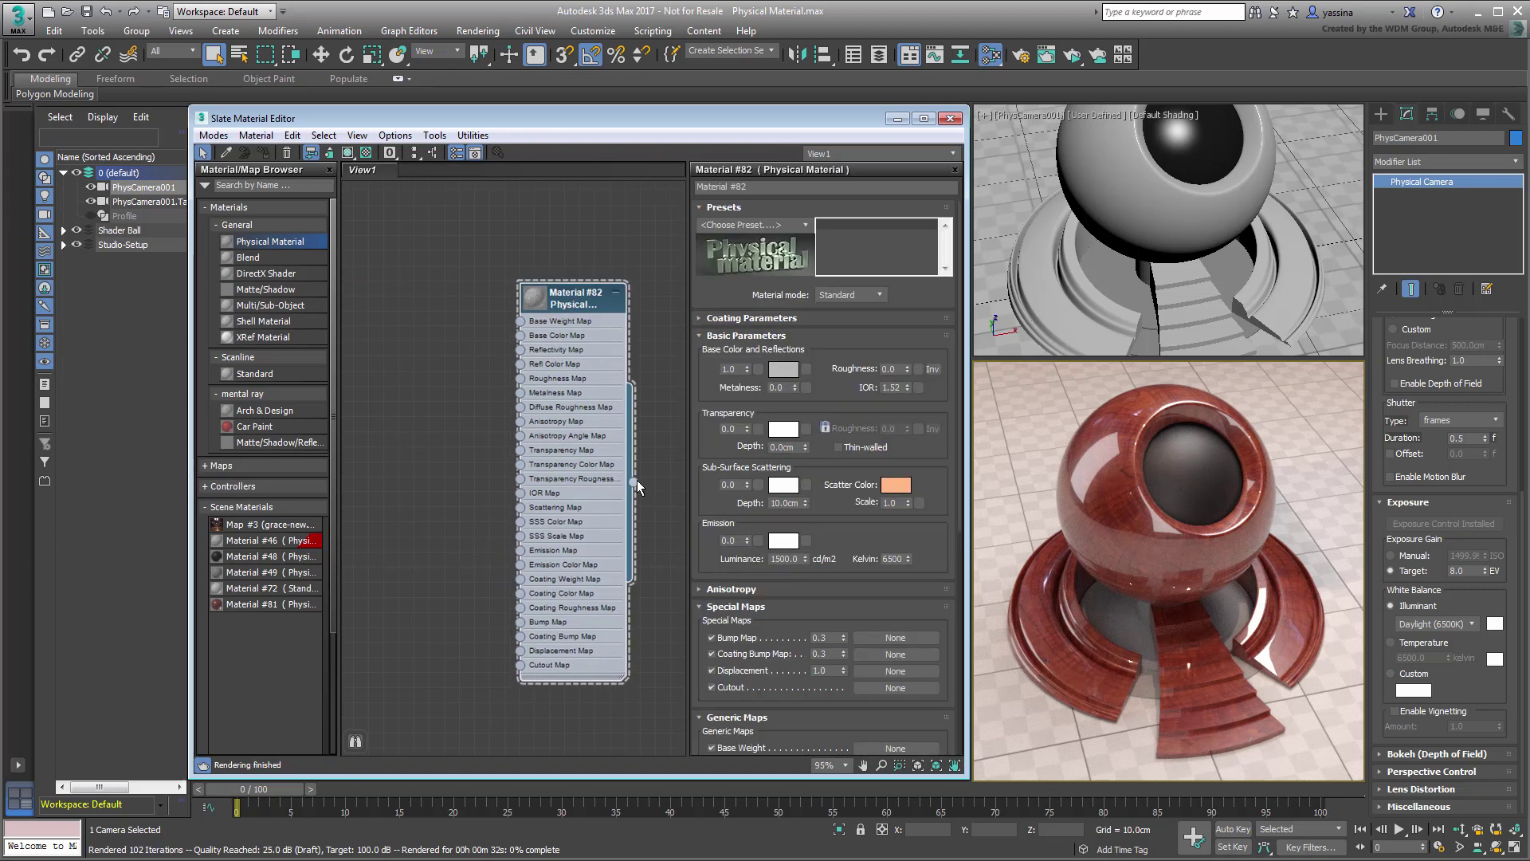
pyautogui.click(876, 295)
pyautogui.click(867, 301)
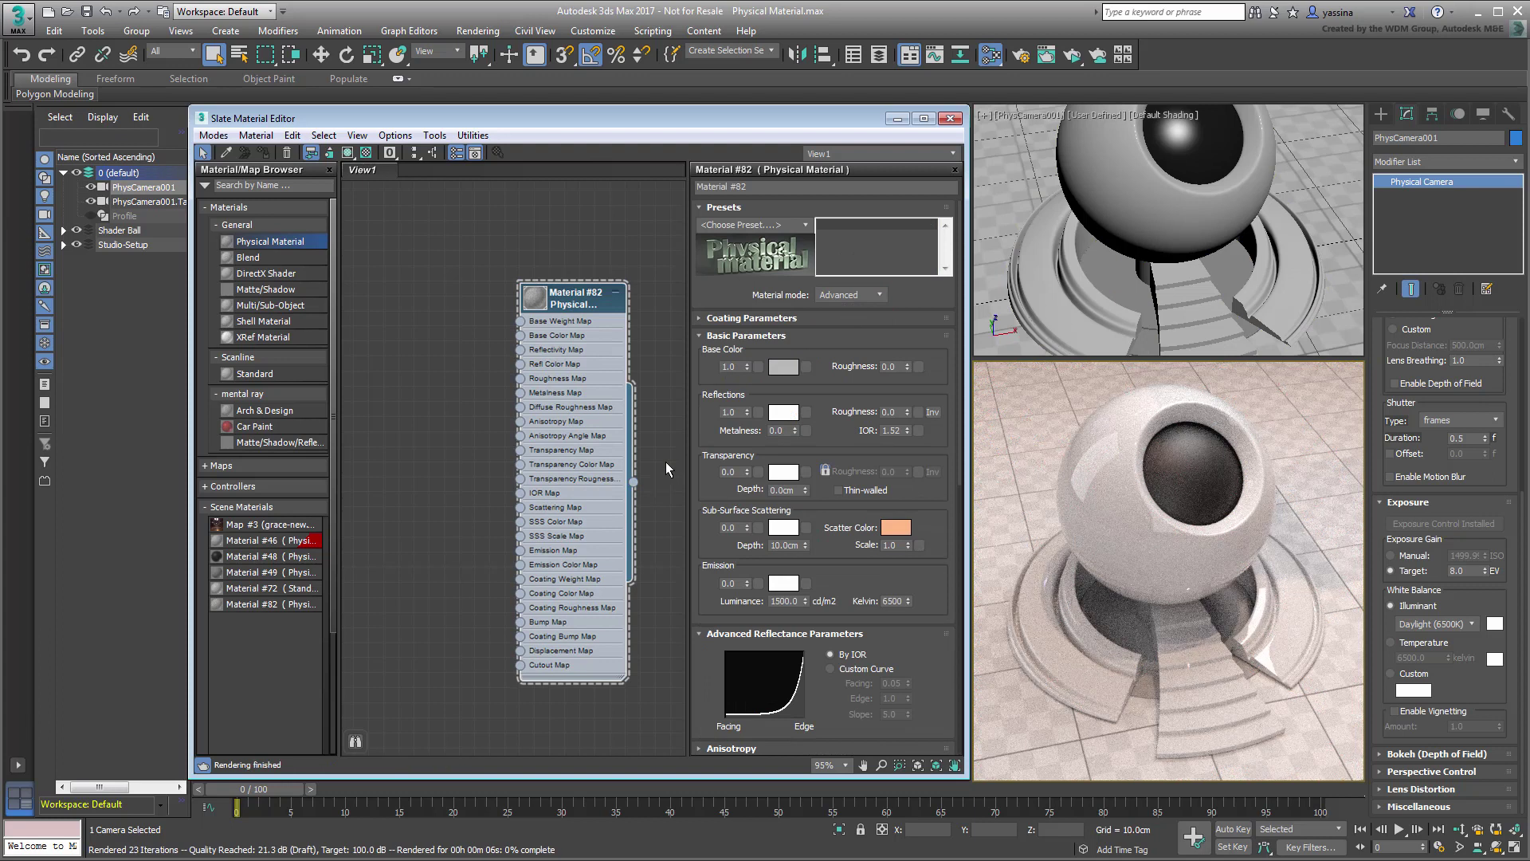
# Step: Wire a Tiles map to the new material's Base Color Map and set its U and V tiling to 2.0
pyautogui.moveTo(522, 344); pyautogui.dragTo(428, 306)
pyautogui.moveTo(470, 317)
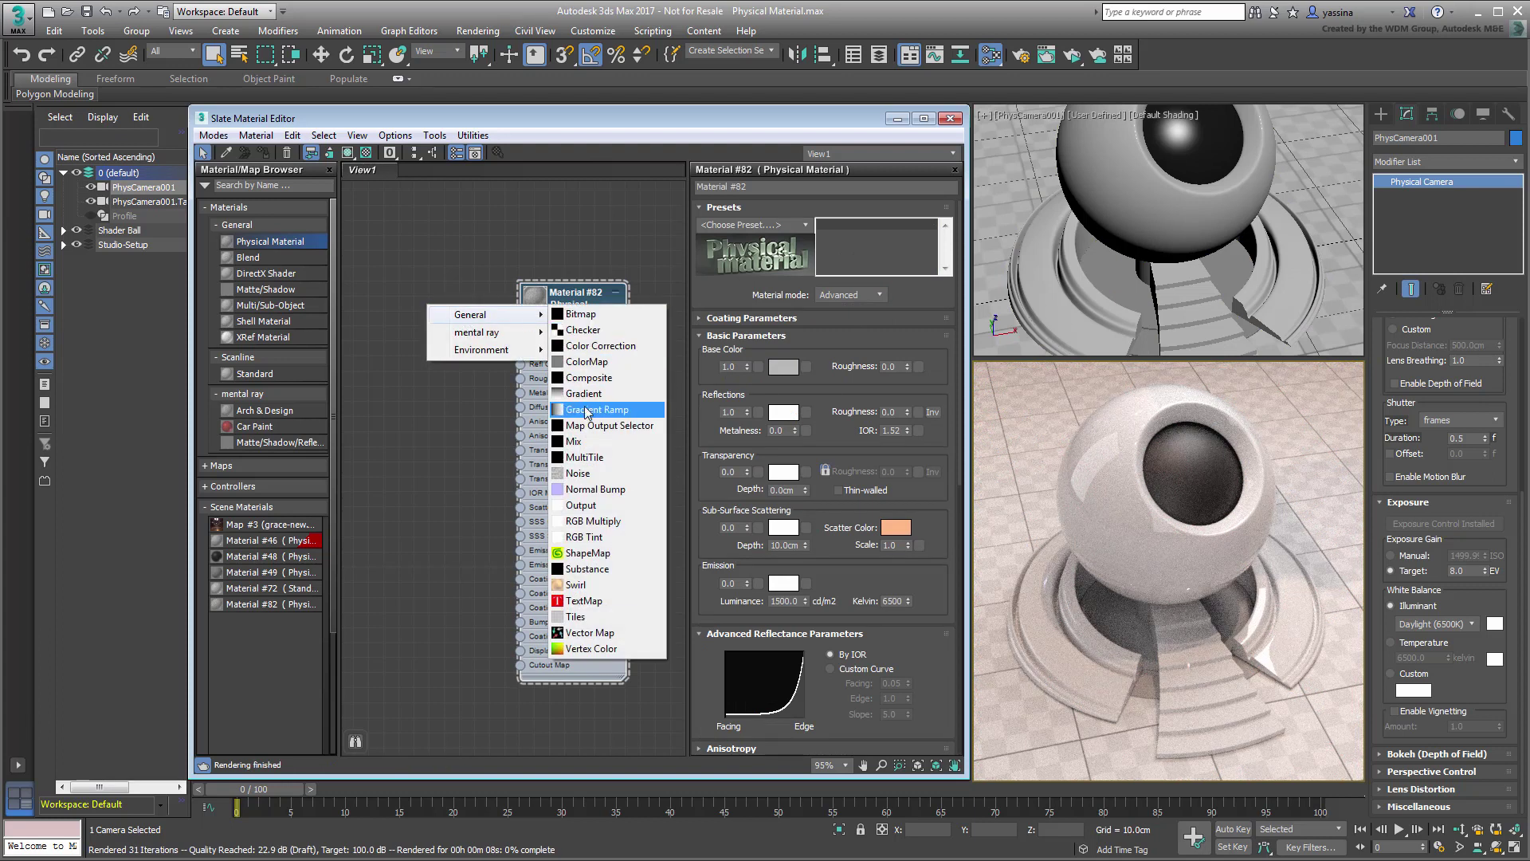
pyautogui.click(596, 619)
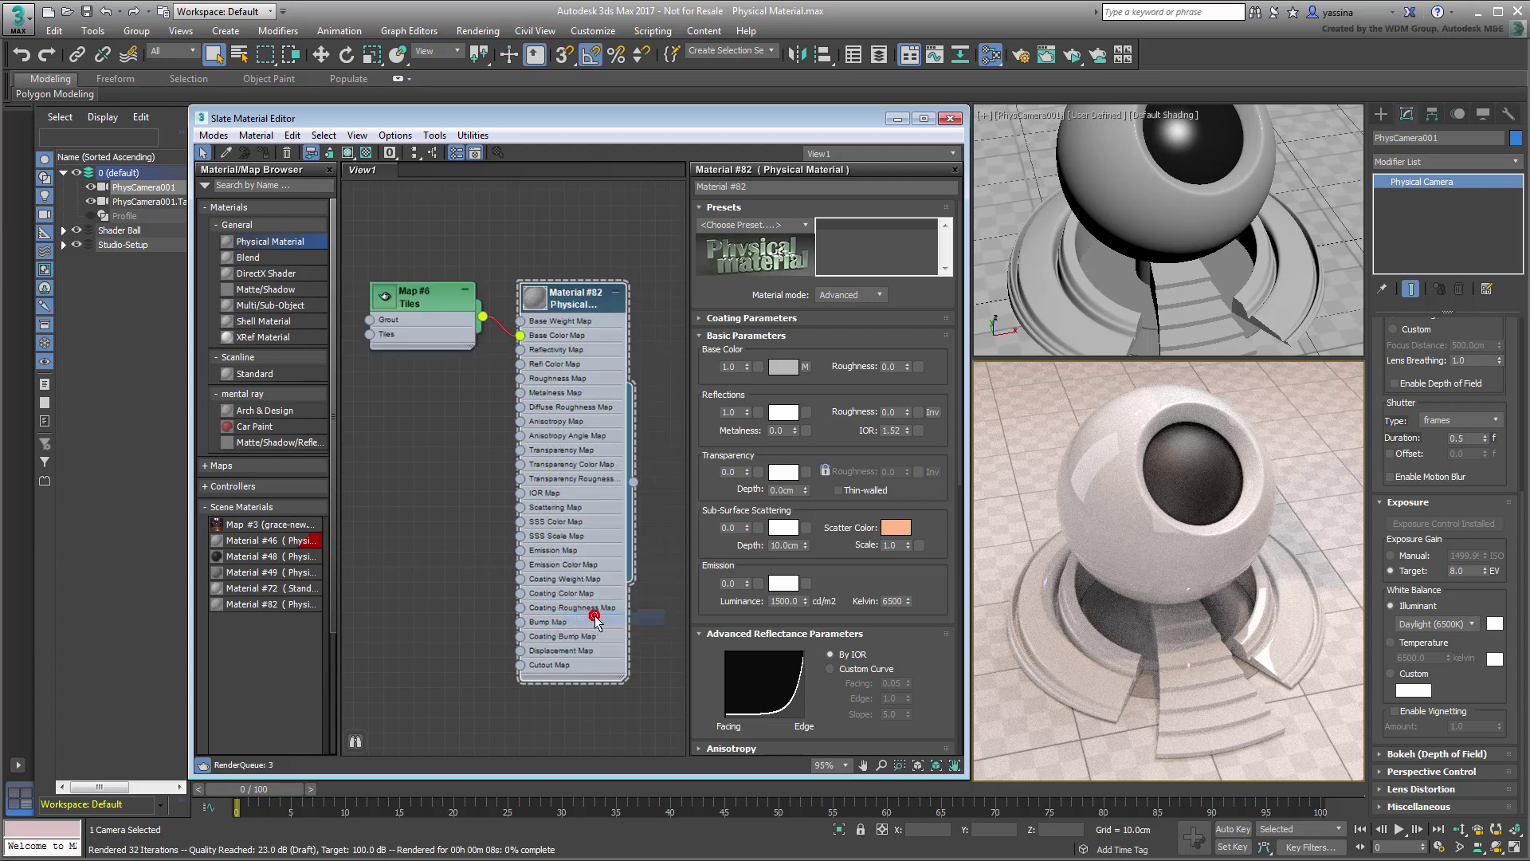
pyautogui.doubleClick(435, 302)
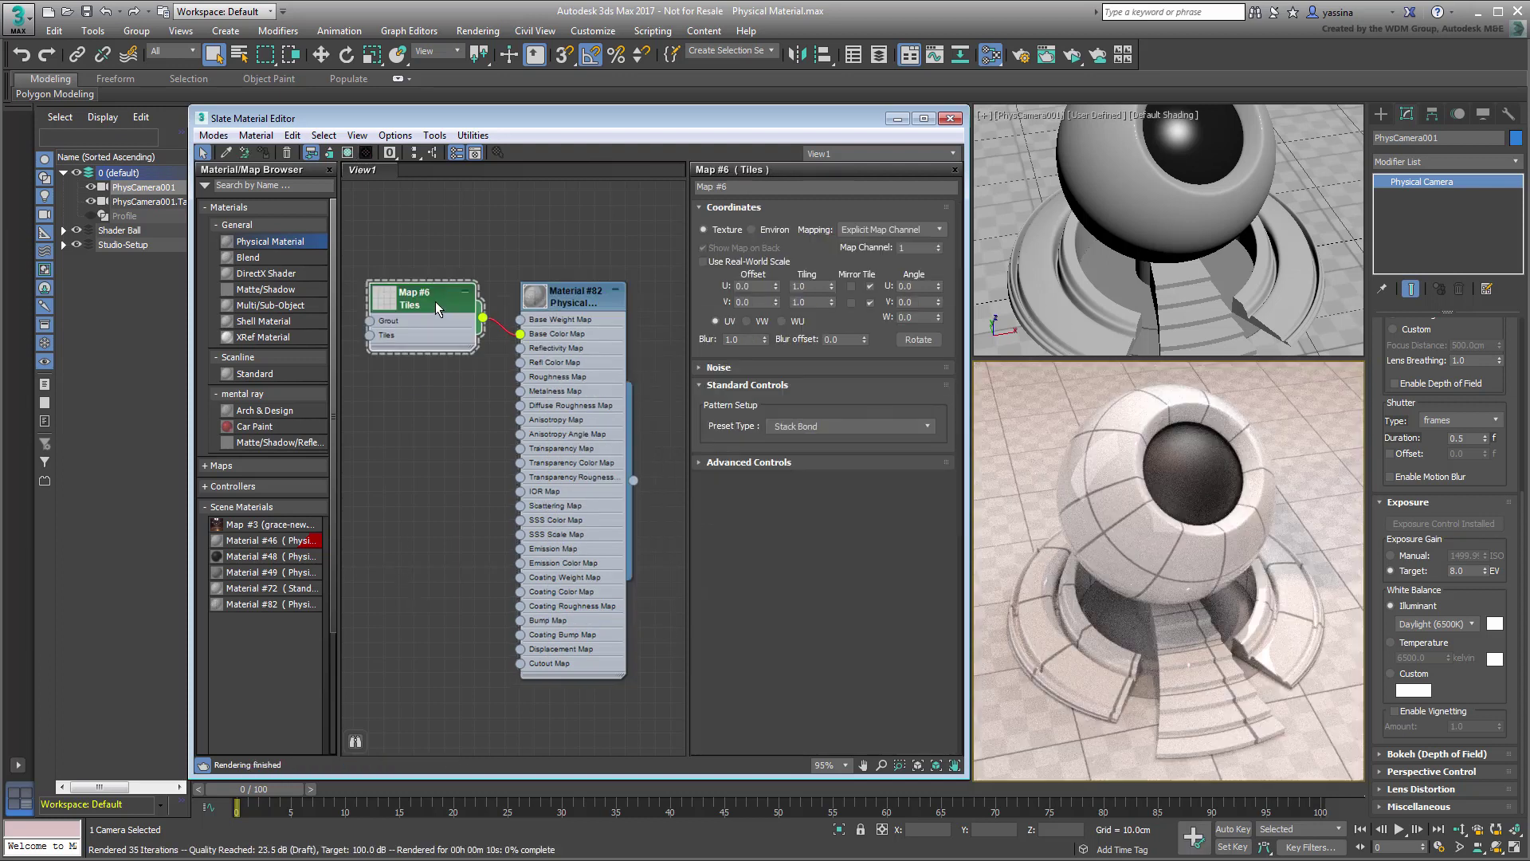
pyautogui.doubleClick(812, 285)
pyautogui.write('2')
pyautogui.press('Tab')
pyautogui.write('2')
pyautogui.press('Return')
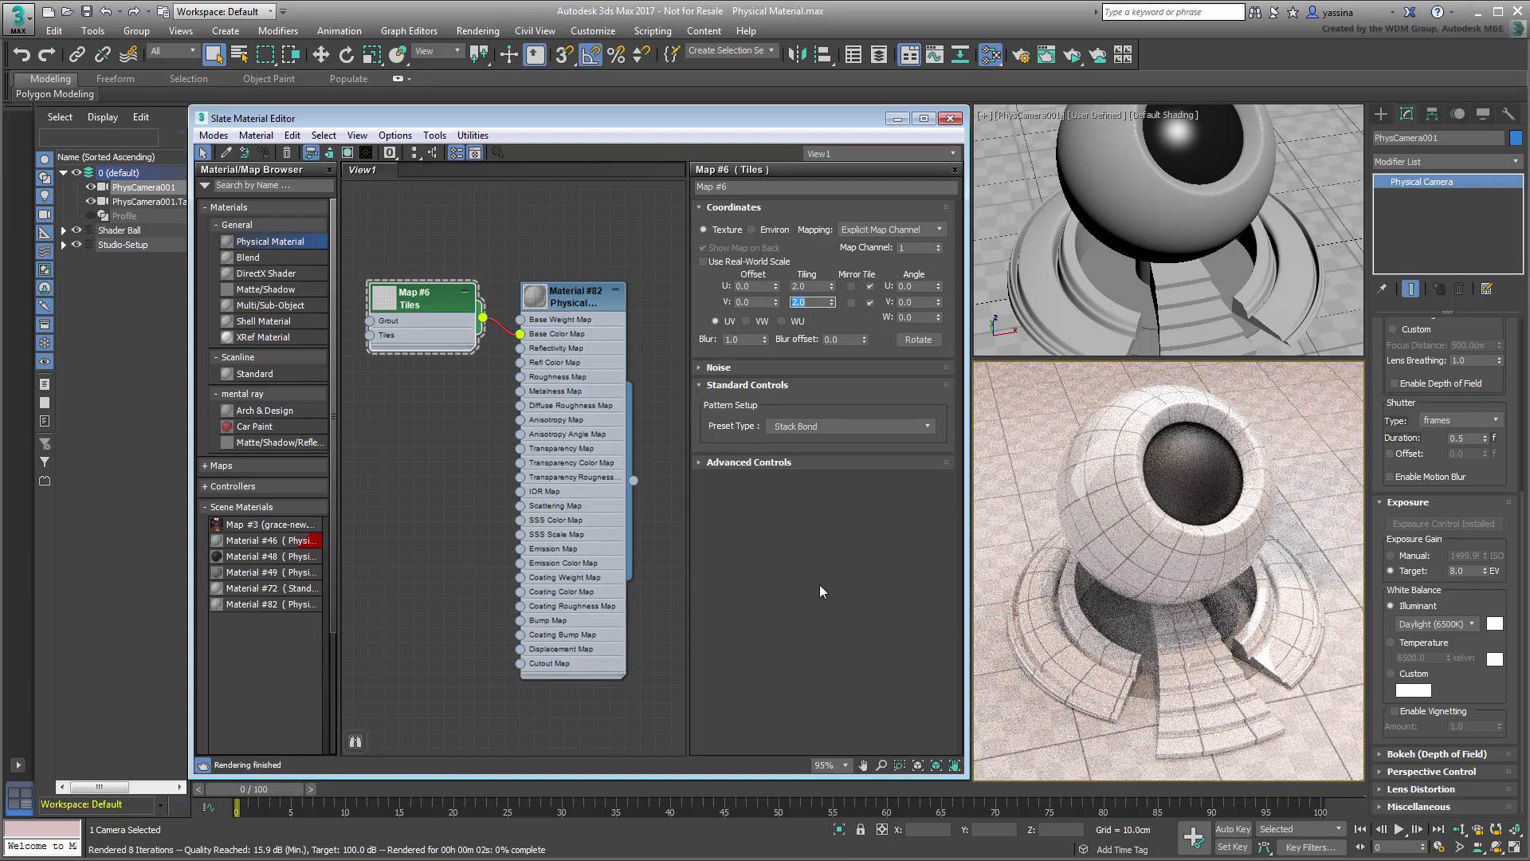
# Step: Duplicate the Tiles map and wire the copy to the material's Reflectivity Map for a close-up check on the ball
pyautogui.hotkey('alt', 'z')
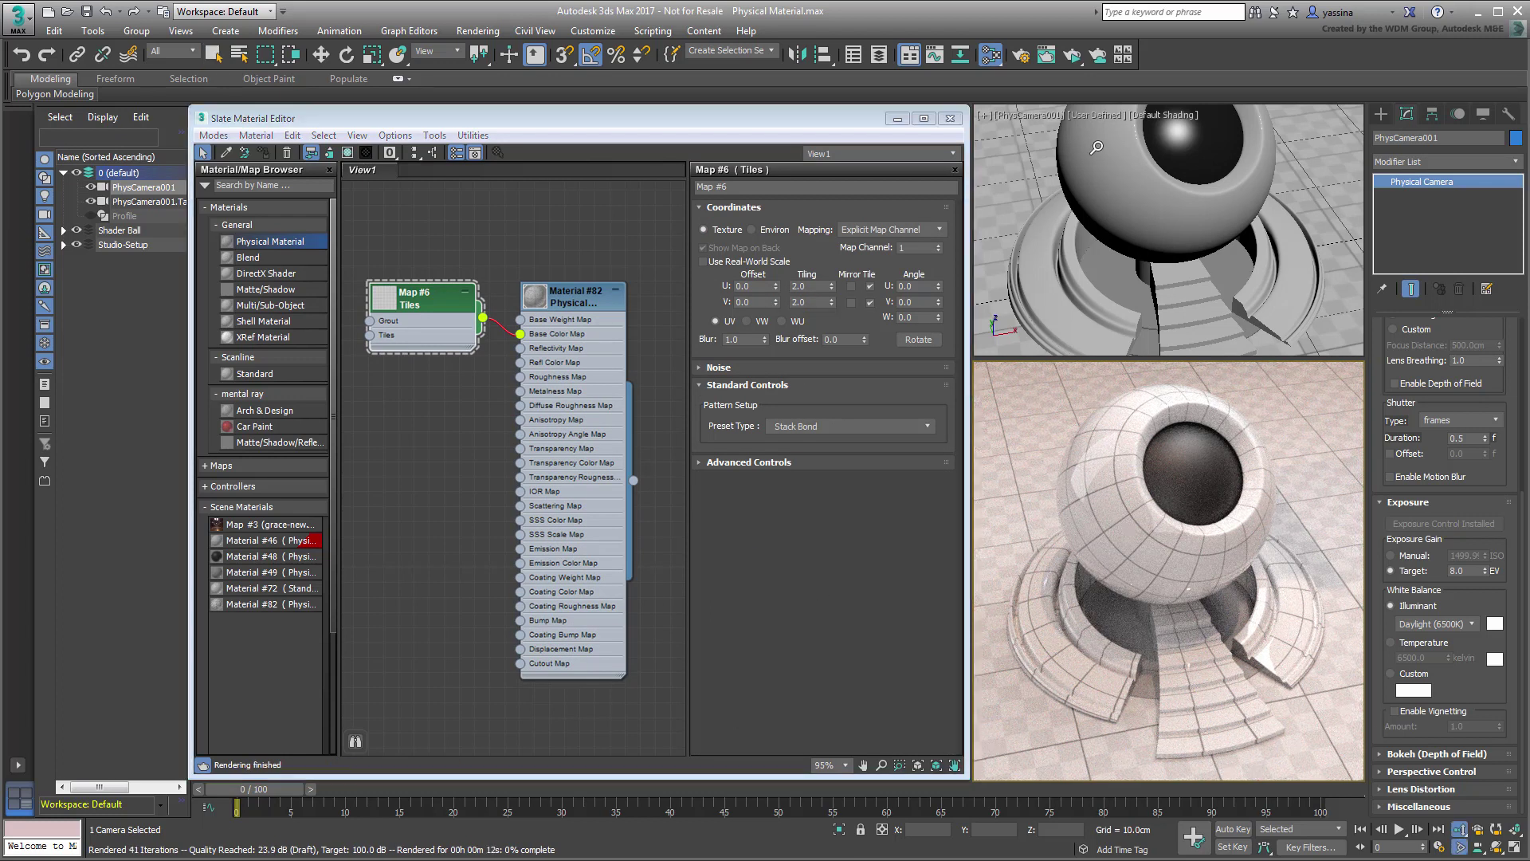
pyautogui.rightClick(1096, 141)
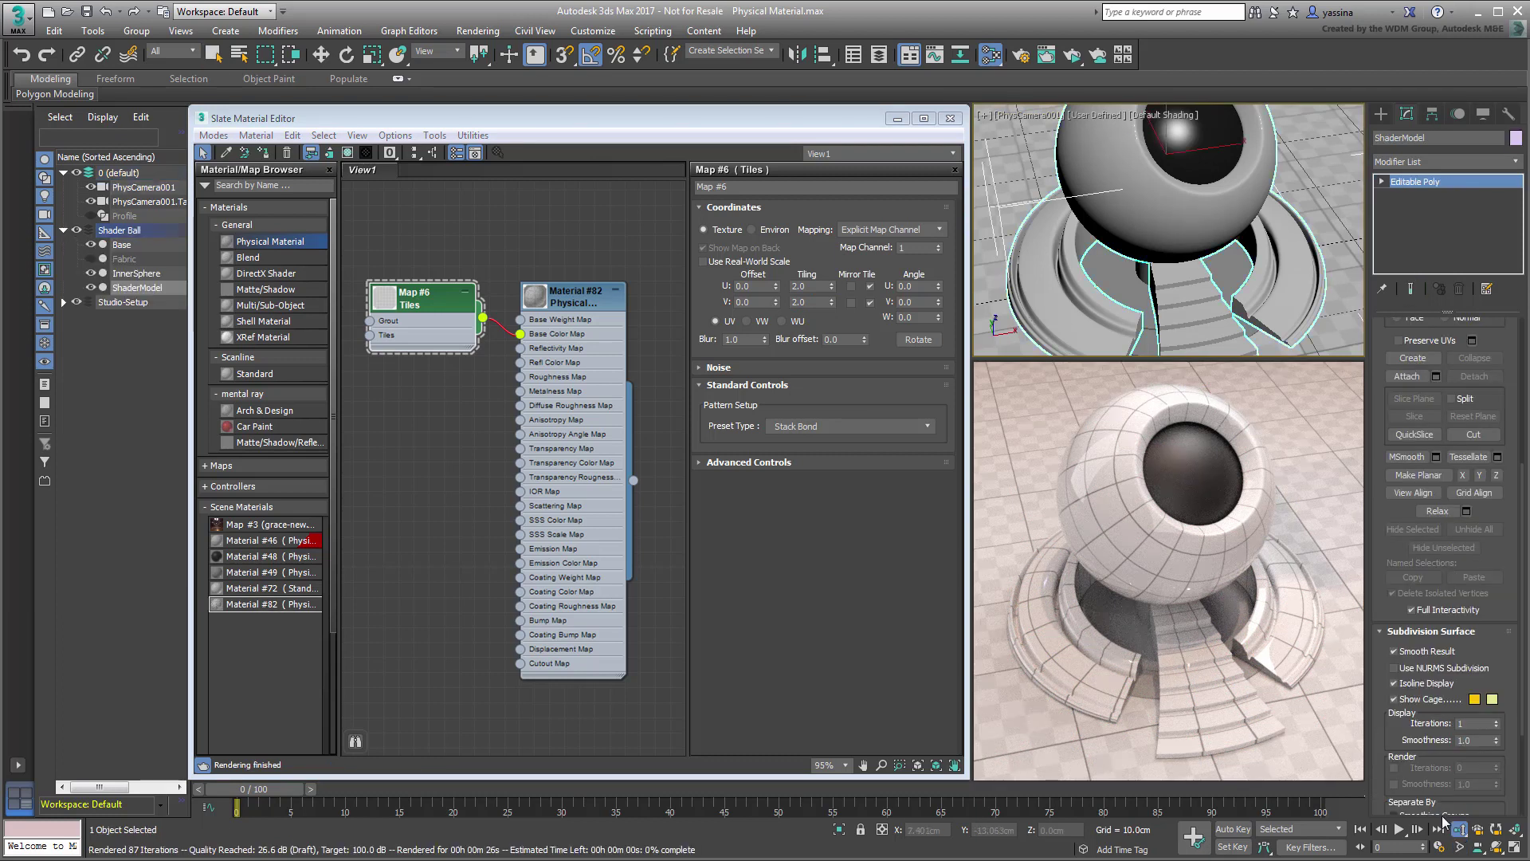
pyautogui.scroll(5, 1145, 213)
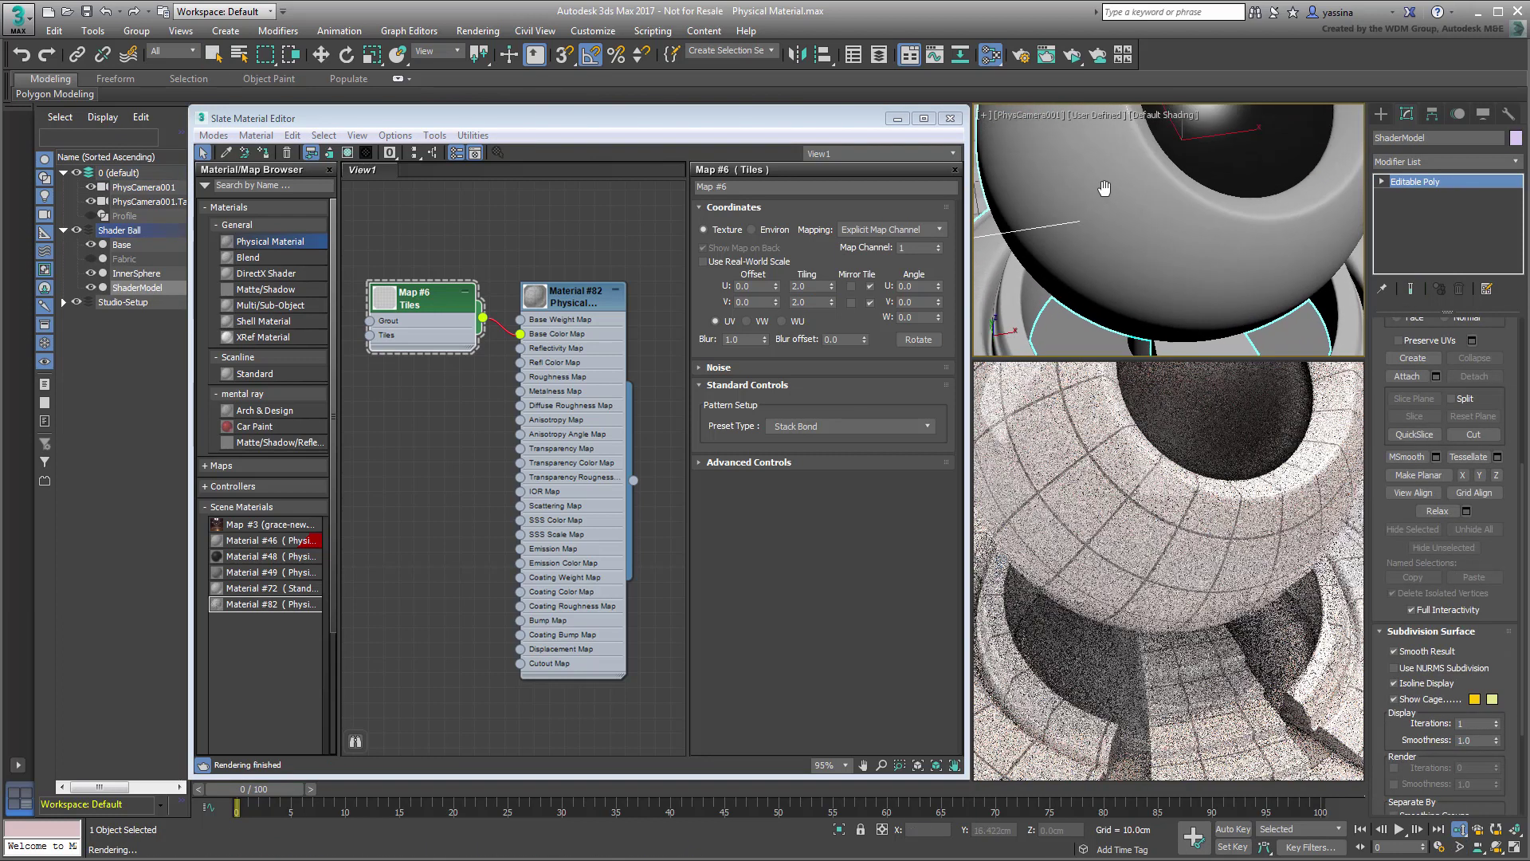
pyautogui.moveTo(1116, 240); pyautogui.dragTo(1190, 301, button='middle')
pyautogui.scroll(2, 1190, 300)
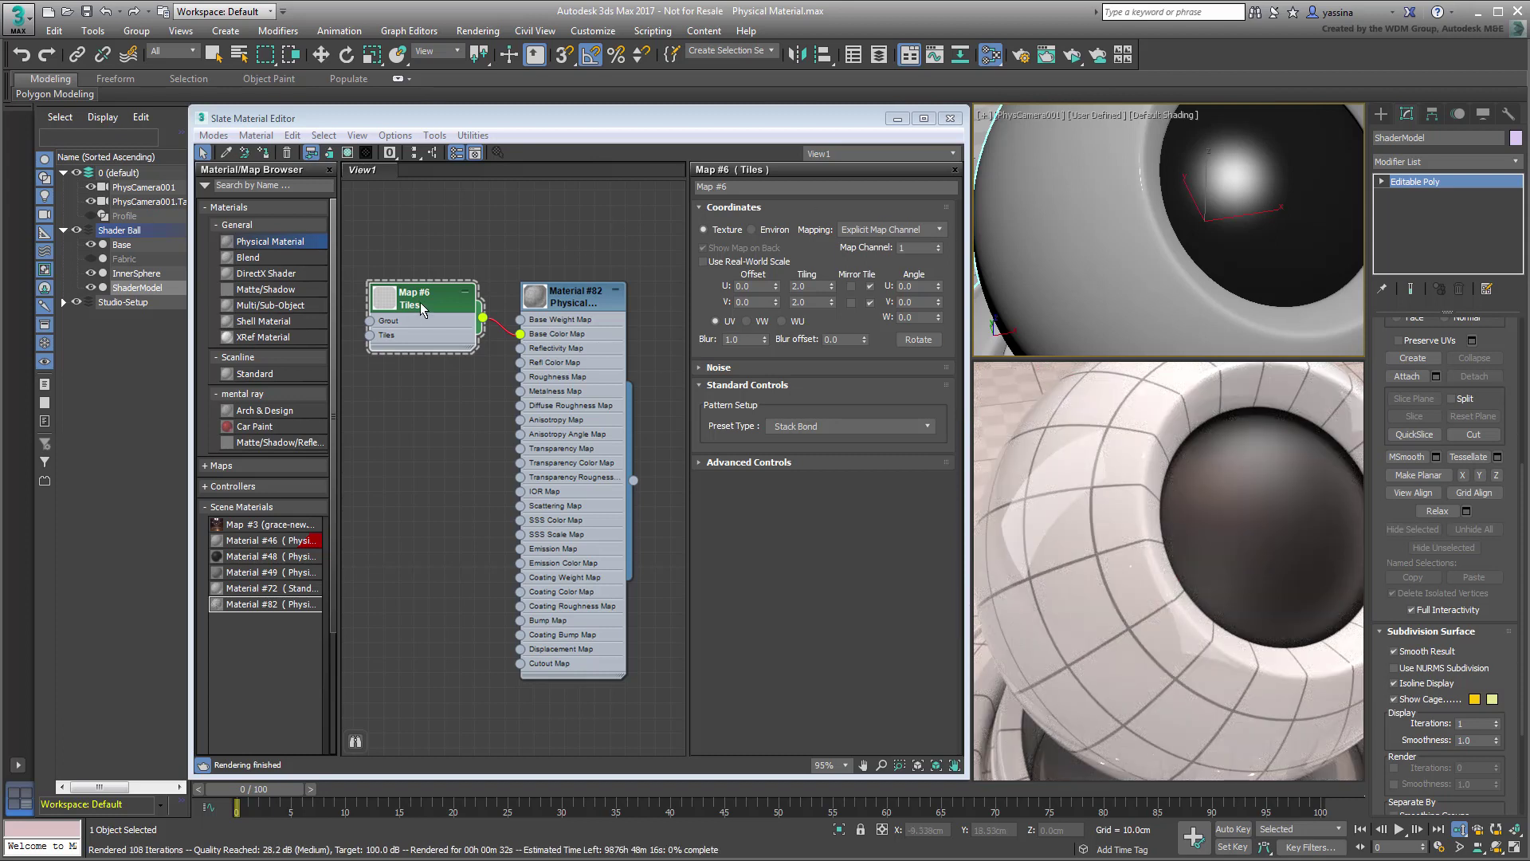
pyautogui.keyDown('shift'); pyautogui.moveTo(421, 303); pyautogui.dragTo(421, 429); pyautogui.keyUp('shift')
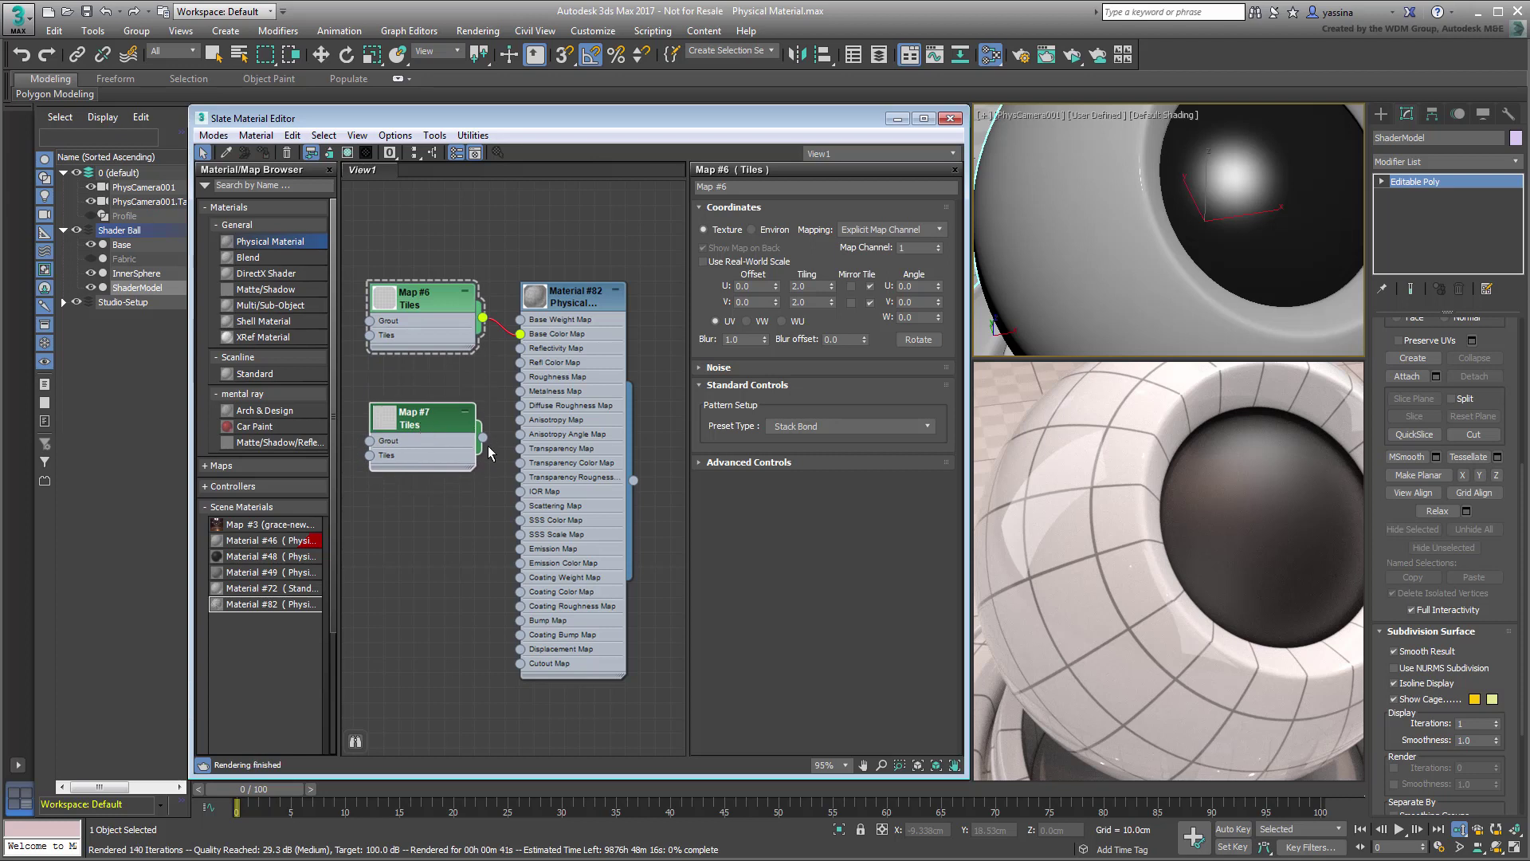
pyautogui.moveTo(483, 438); pyautogui.dragTo(521, 348)
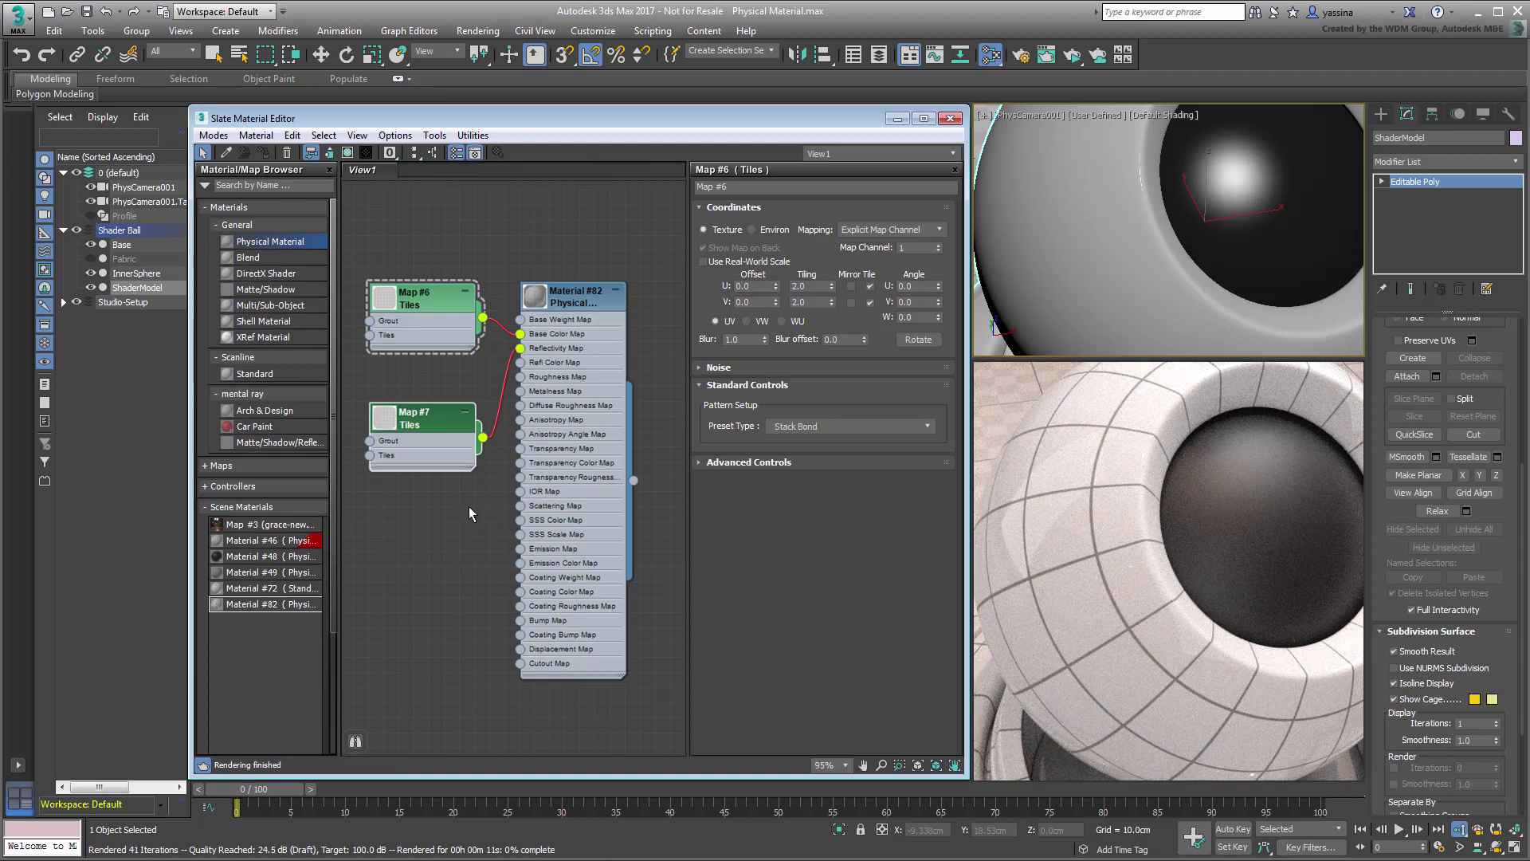
# Step: Darken the duplicate Tiles map's grout color and brighten its tile color to a value of about 205
pyautogui.click(424, 470)
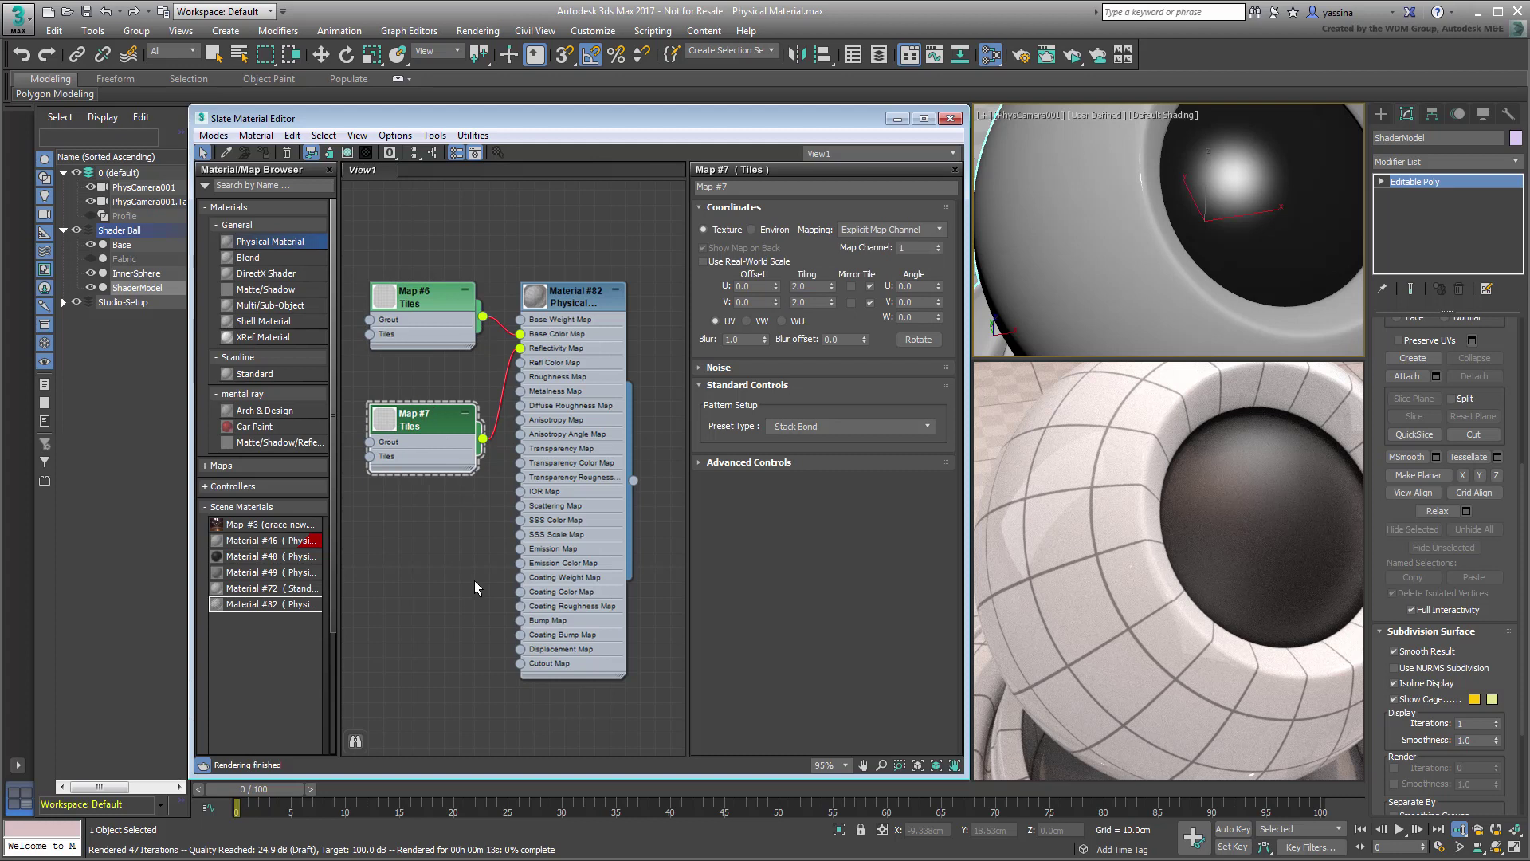
pyautogui.click(783, 463)
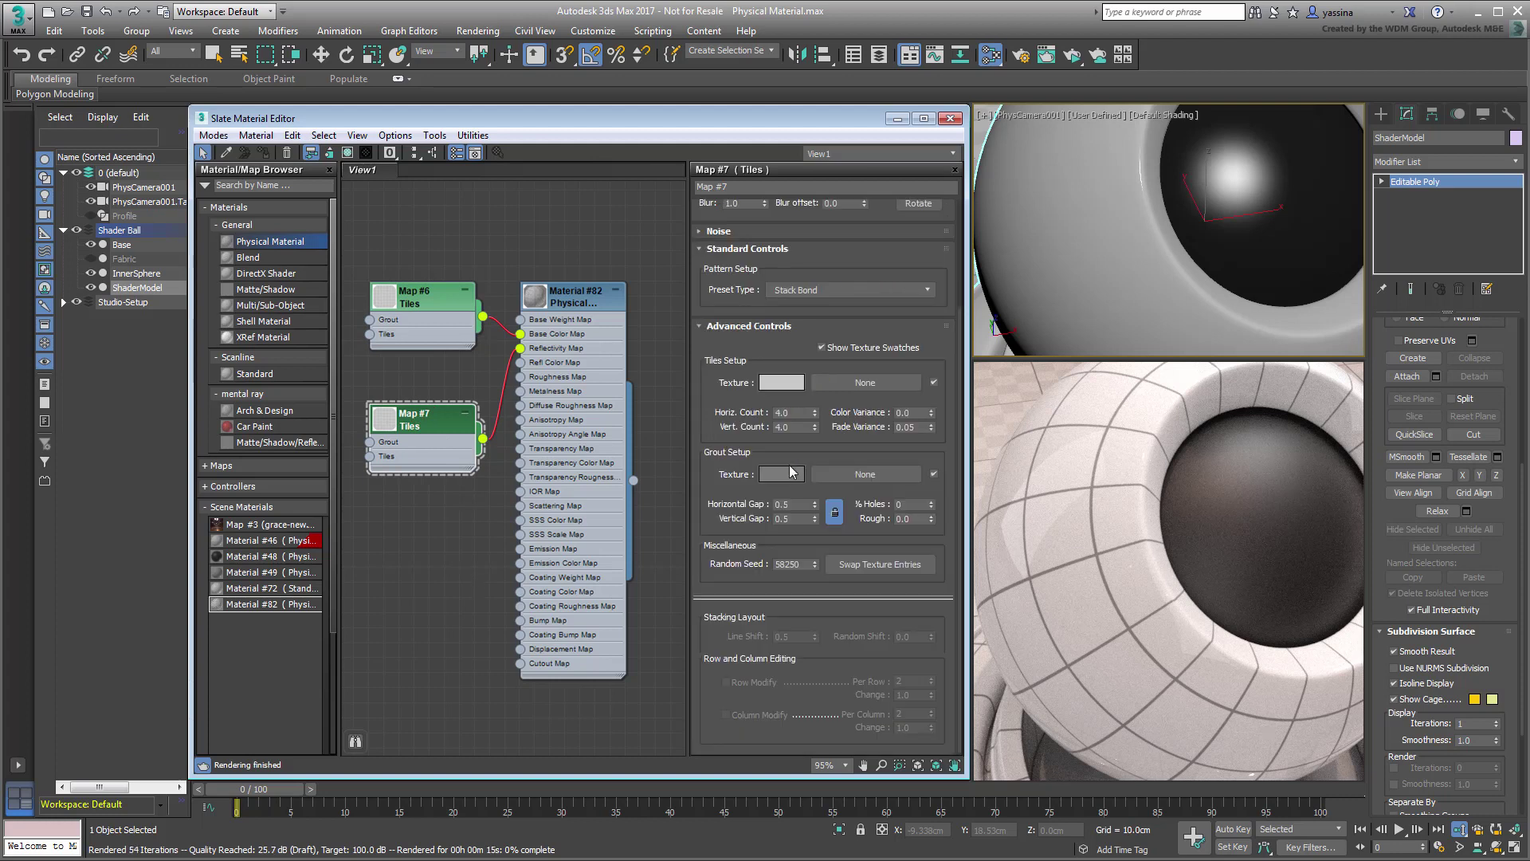
pyautogui.click(783, 475)
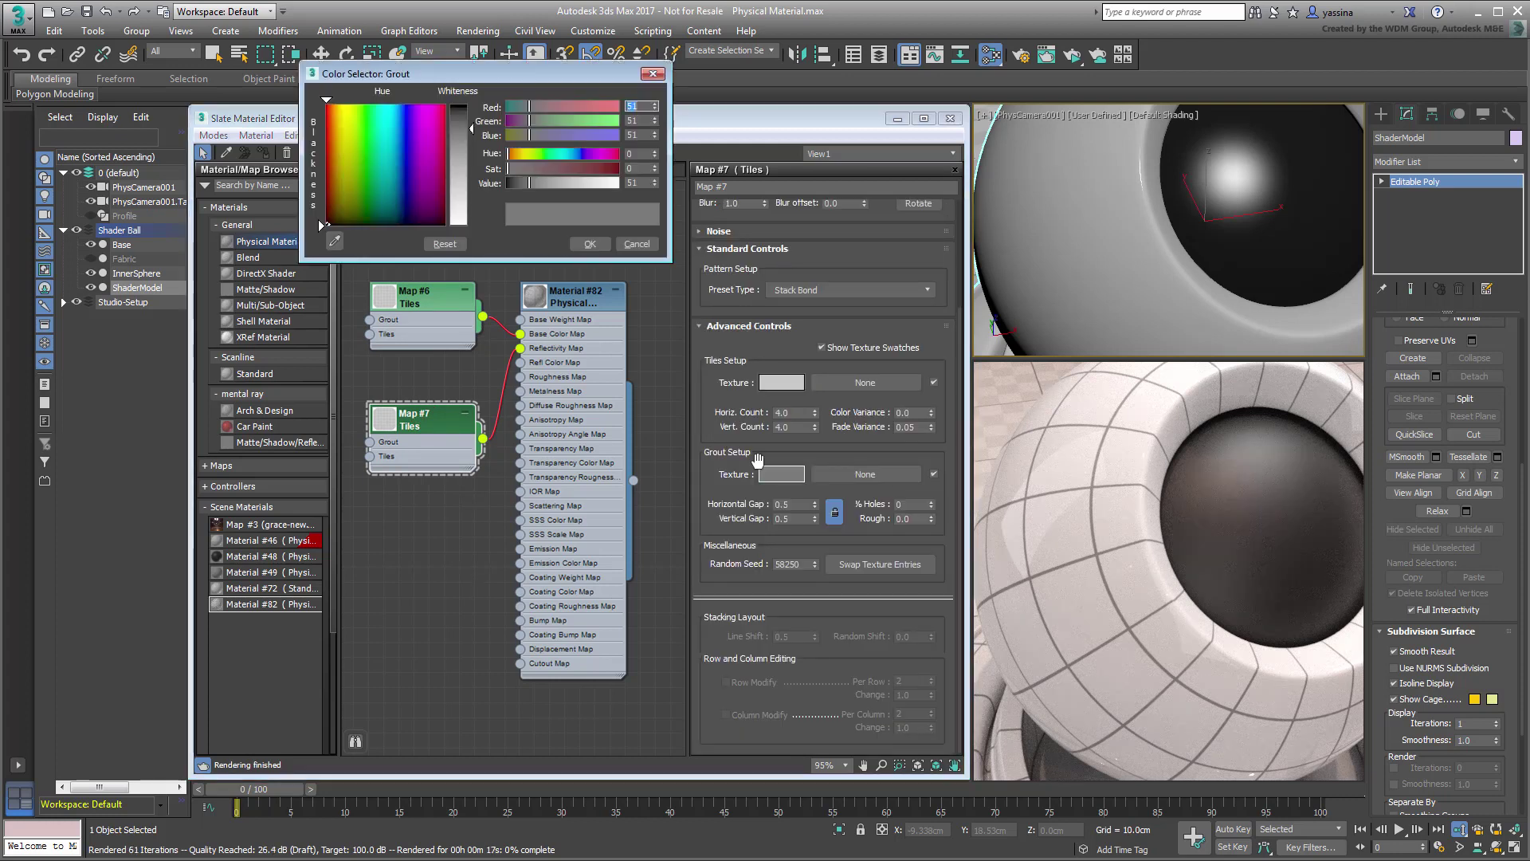
pyautogui.moveTo(471, 127); pyautogui.dragTo(472, 112)
pyautogui.click(588, 244)
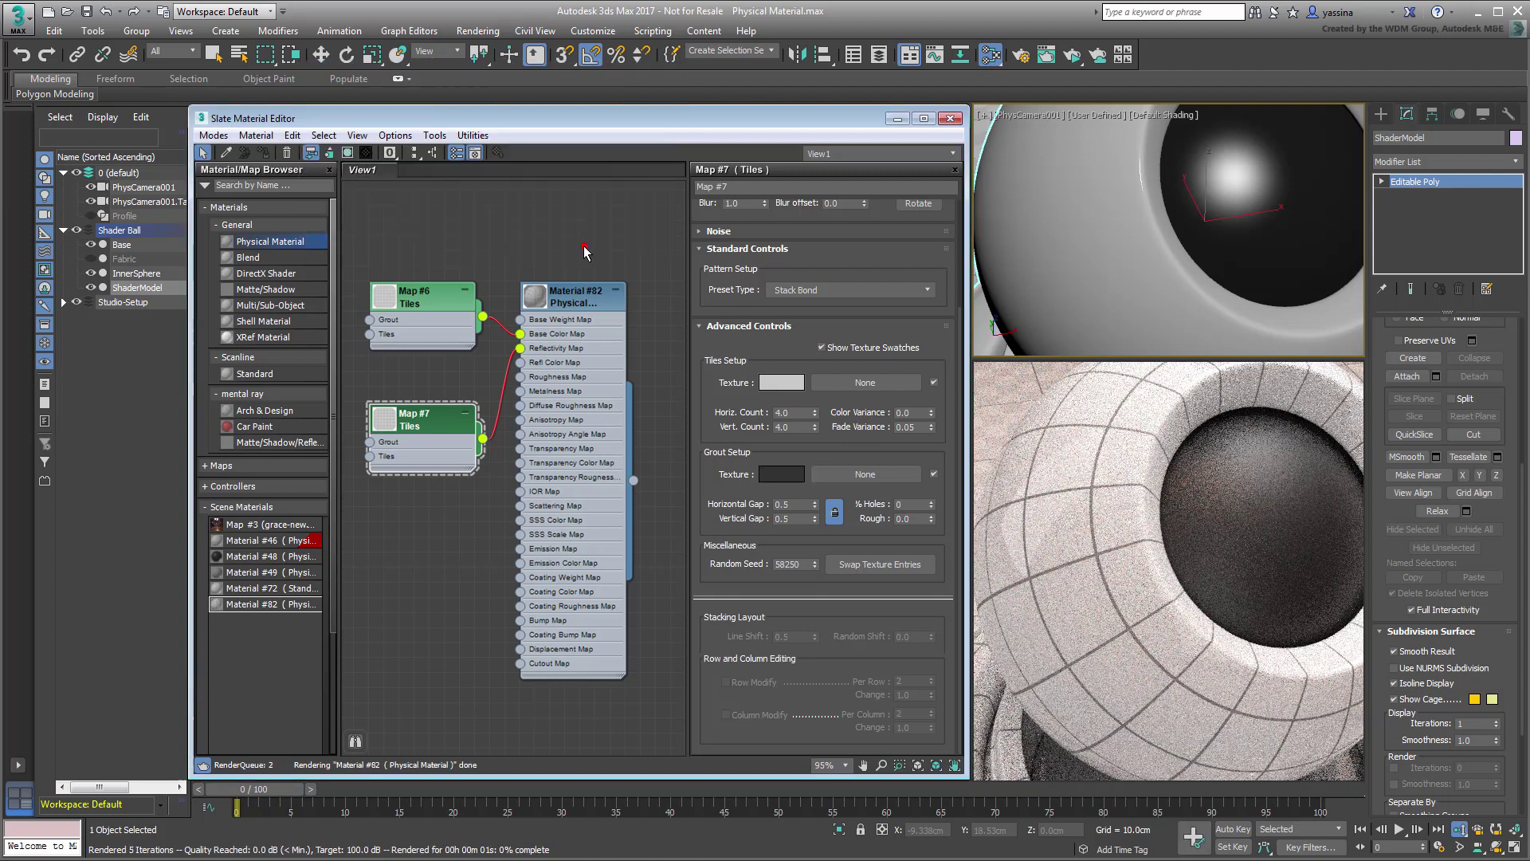
pyautogui.click(783, 382)
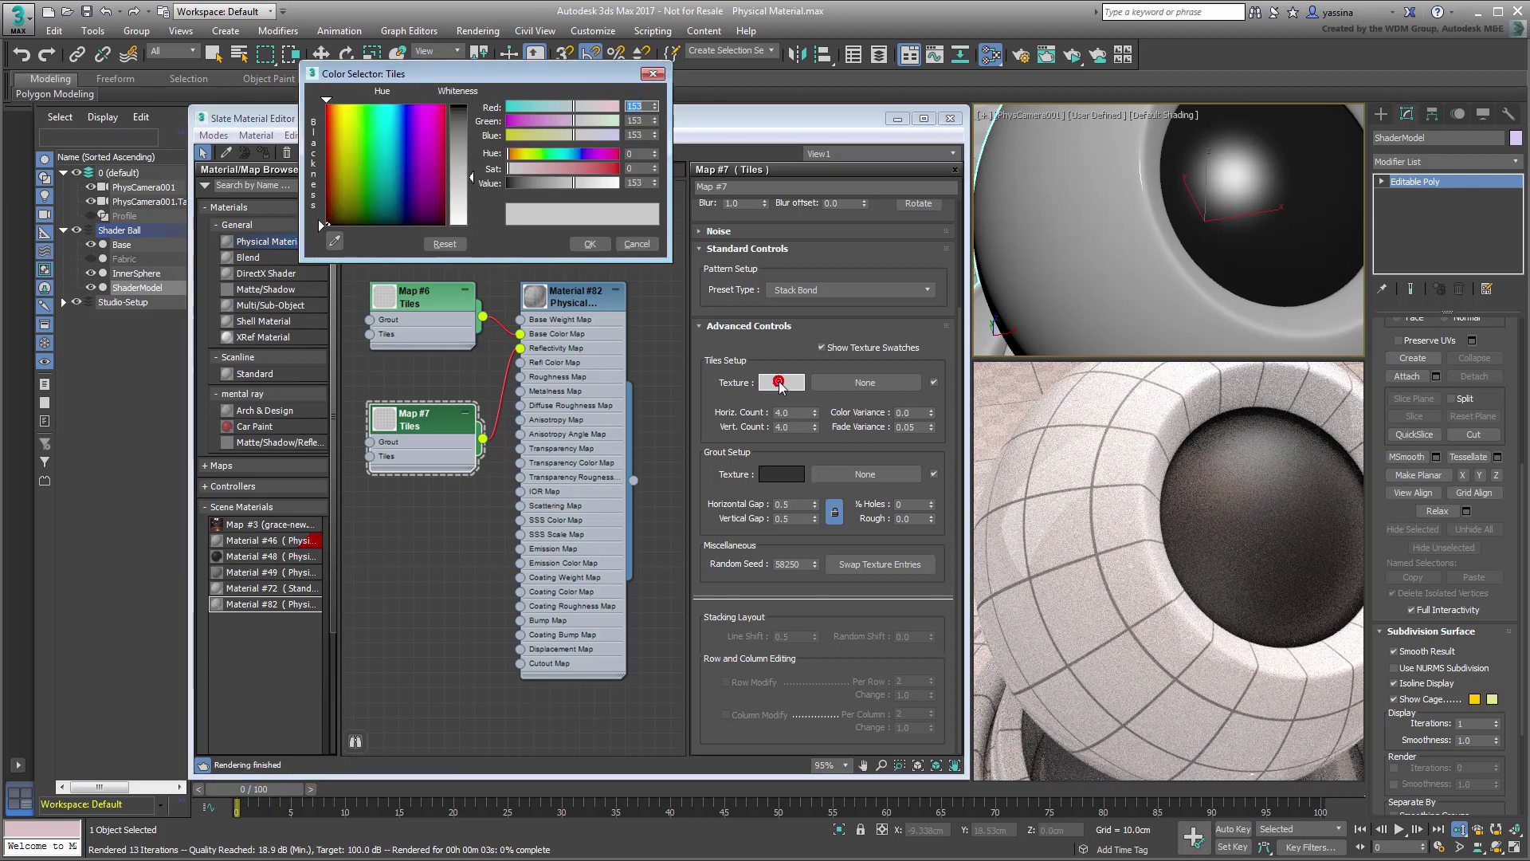
pyautogui.moveTo(465, 209); pyautogui.dragTo(471, 202)
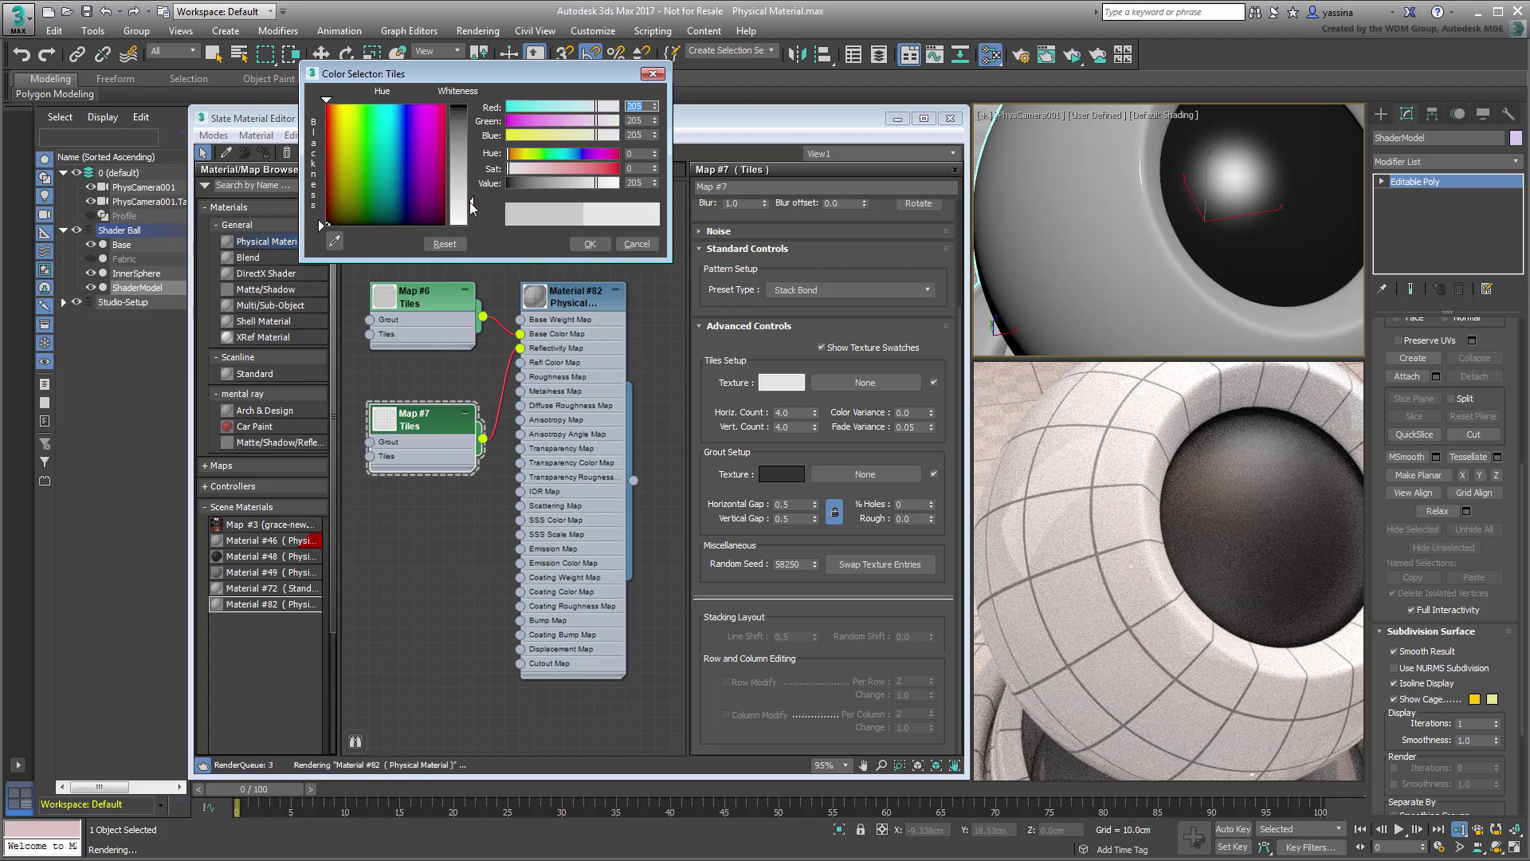
pyautogui.click(589, 245)
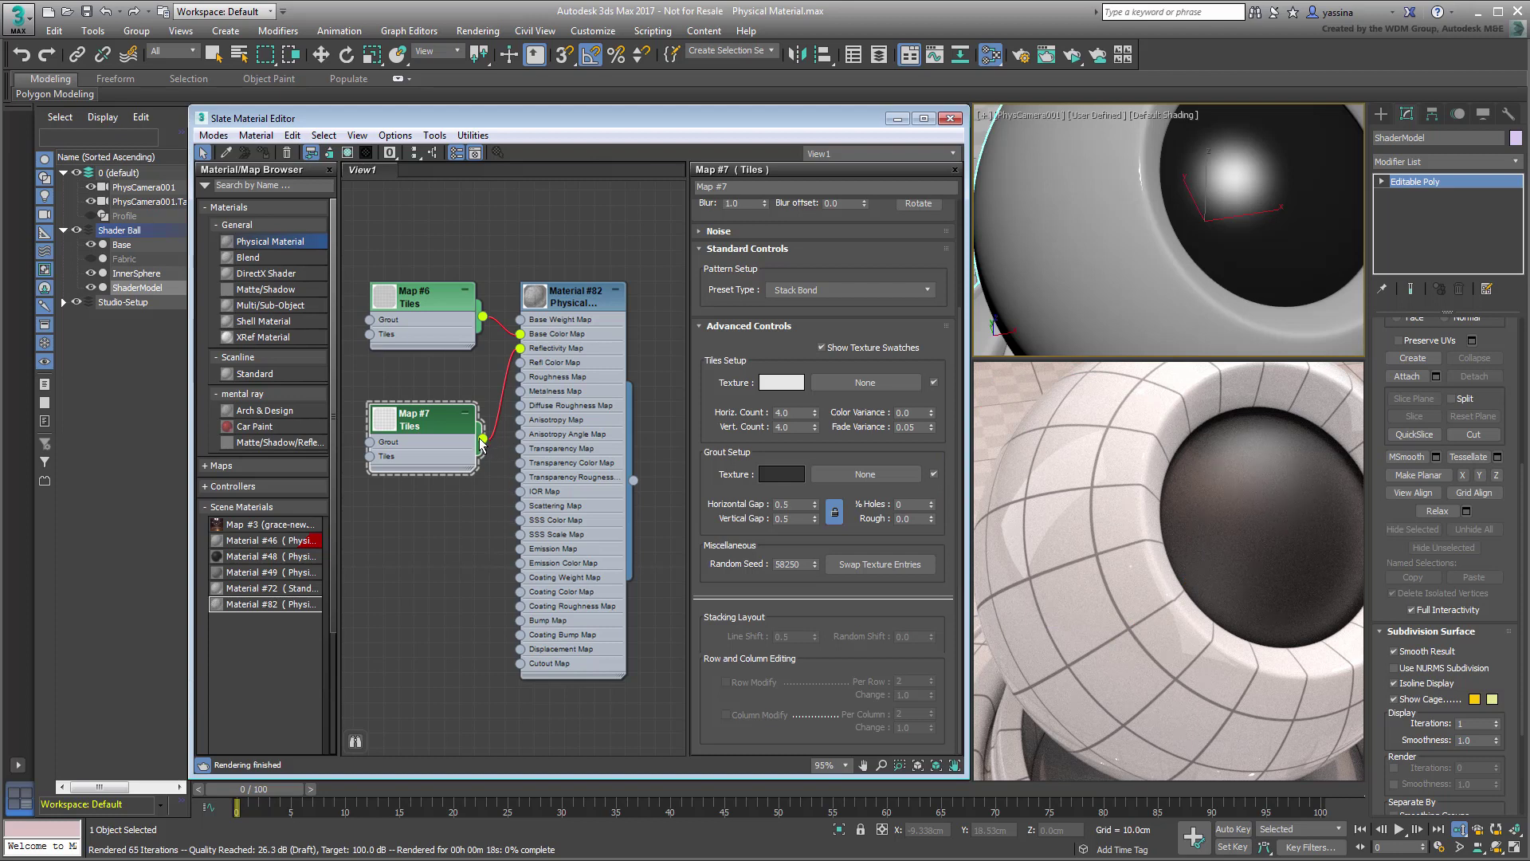
# Step: Wire the duplicate Tiles map to the material's Bump Map as well
pyautogui.moveTo(482, 440); pyautogui.dragTo(519, 624)
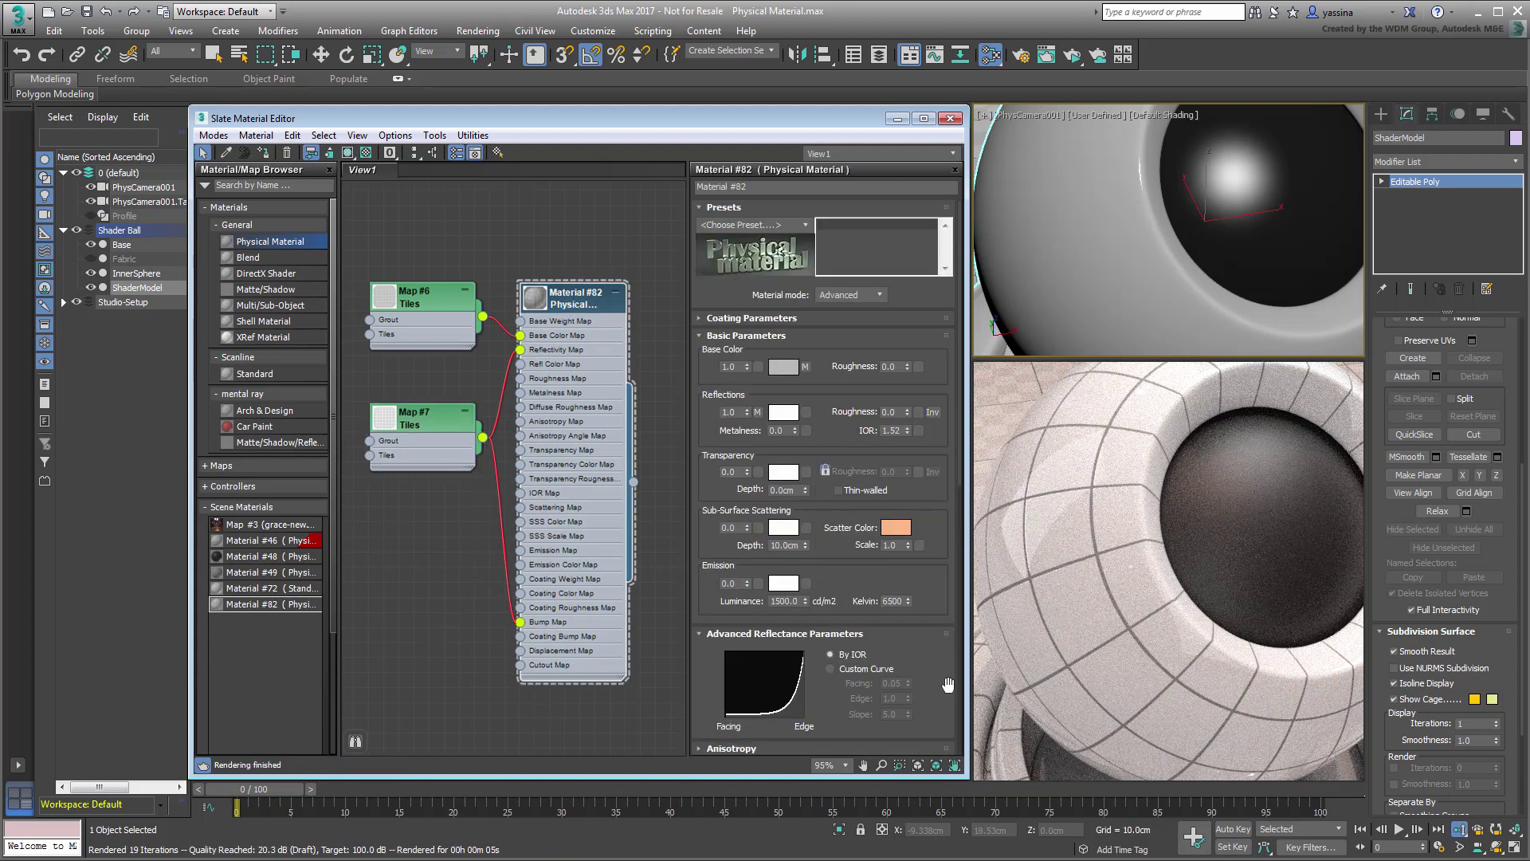
pyautogui.scroll(10, 821, 518)
pyautogui.scroll(-5, 1159, 216)
pyautogui.scroll(-4, 1159, 217)
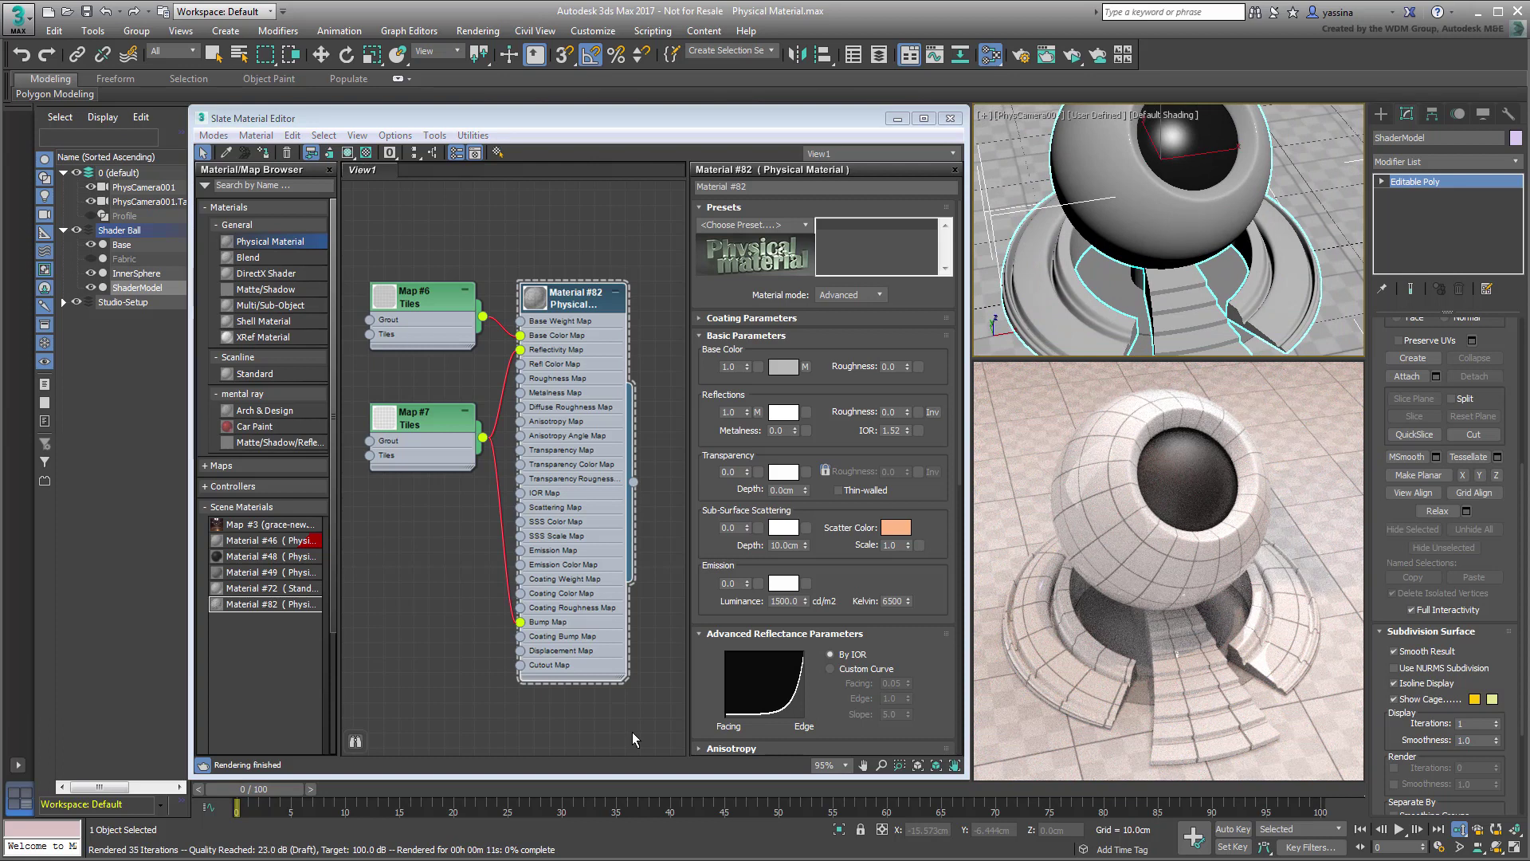
# Step: Set the tile material's reflection IOR to 1.9 and its reflection roughness to 0.1
pyautogui.doubleClick(898, 431)
pyautogui.write('1')
pyautogui.press('Return')
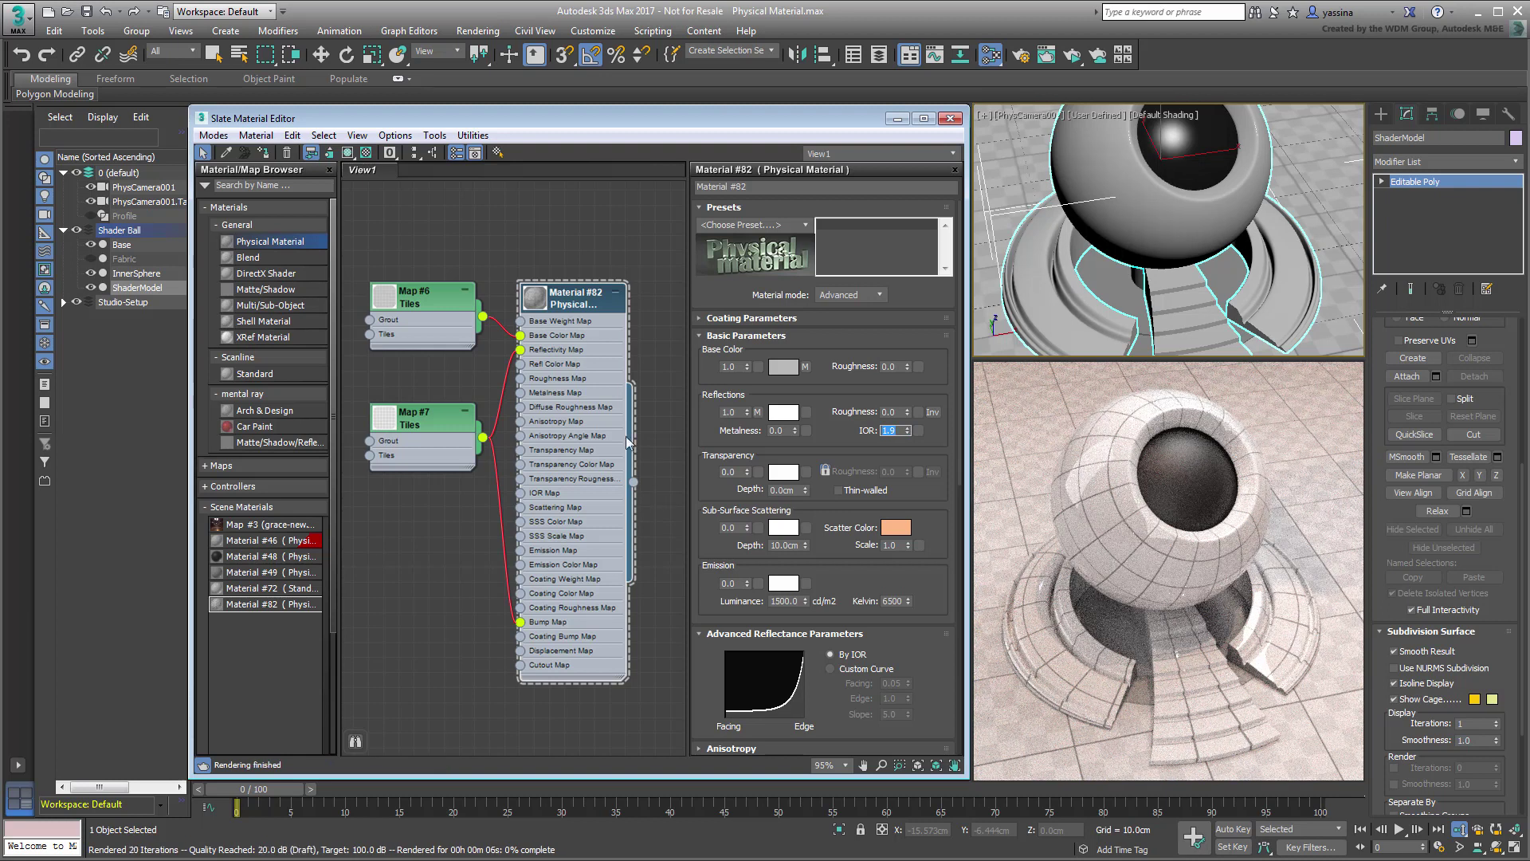
pyautogui.doubleClick(886, 412)
pyautogui.write('0.1')
pyautogui.press('Return')
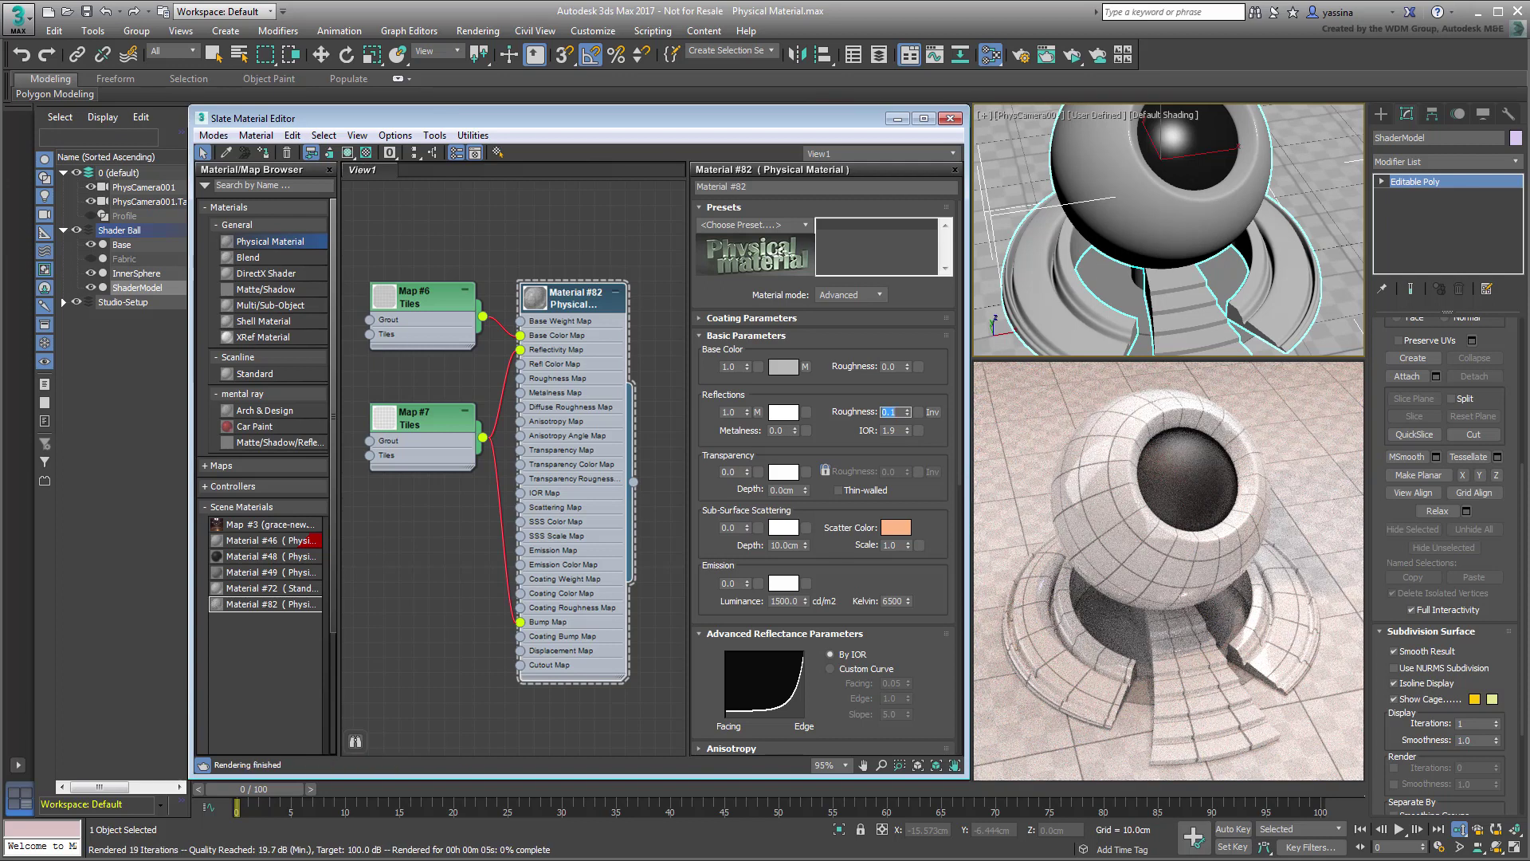
# Step: Load the travertine.jpg bitmap as the tile texture of the Tiles map that feeds the Base Color
pyautogui.doubleClick(424, 297)
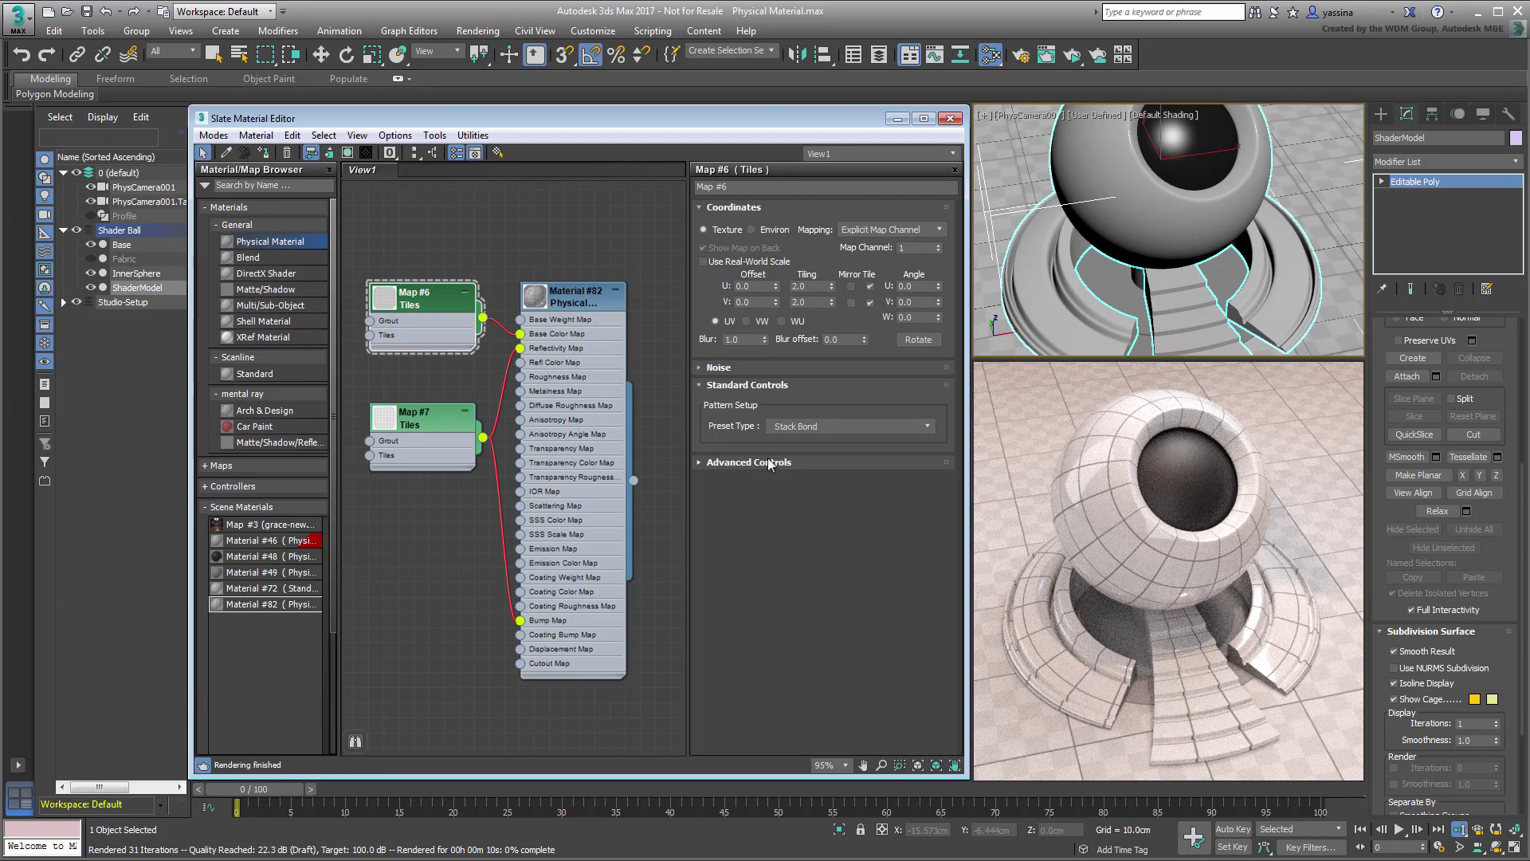
pyautogui.click(779, 463)
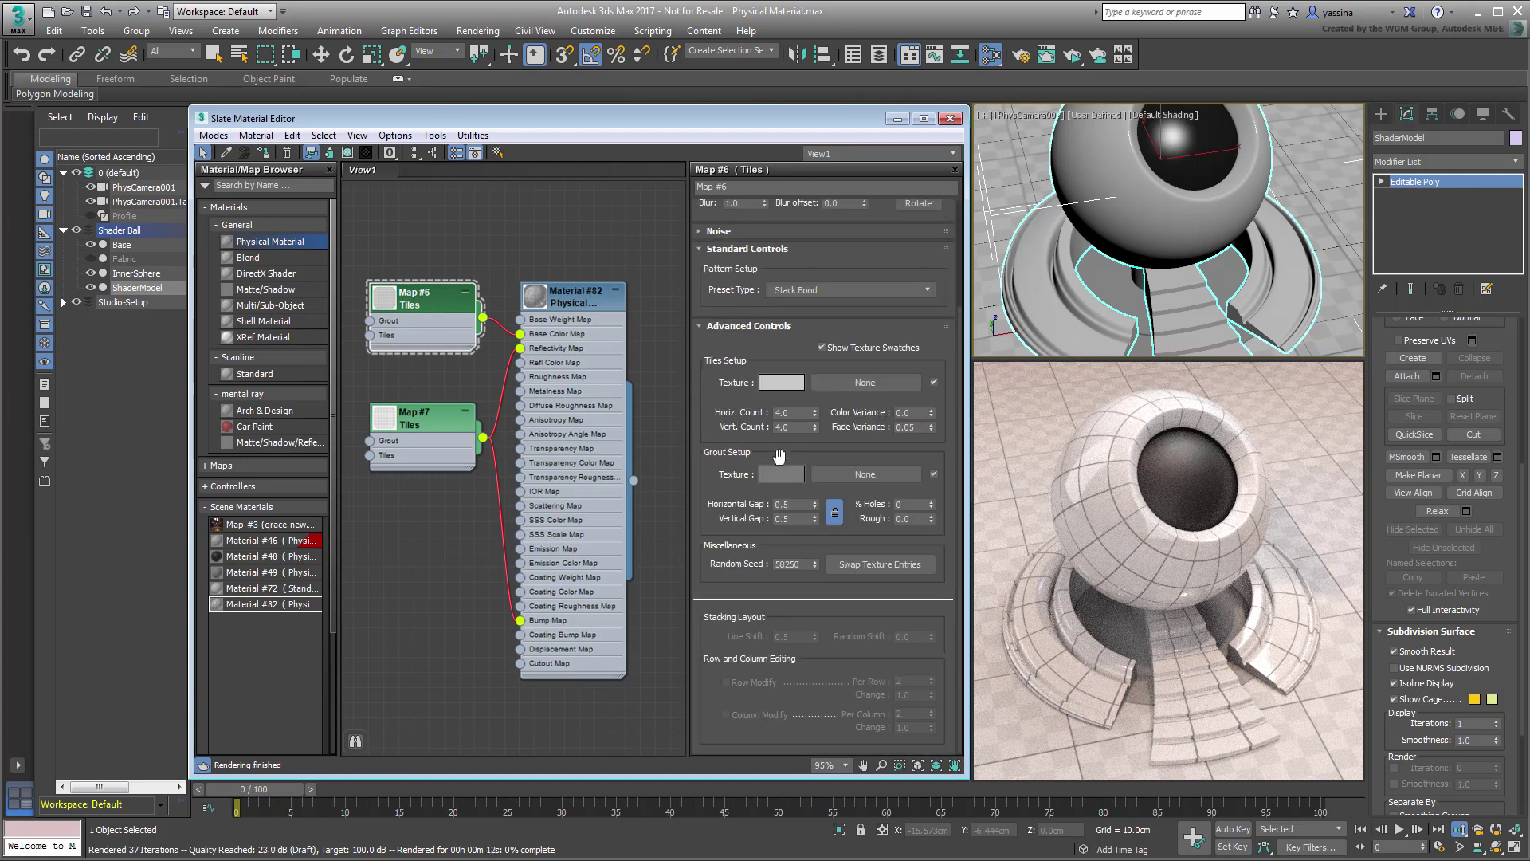
pyautogui.click(866, 389)
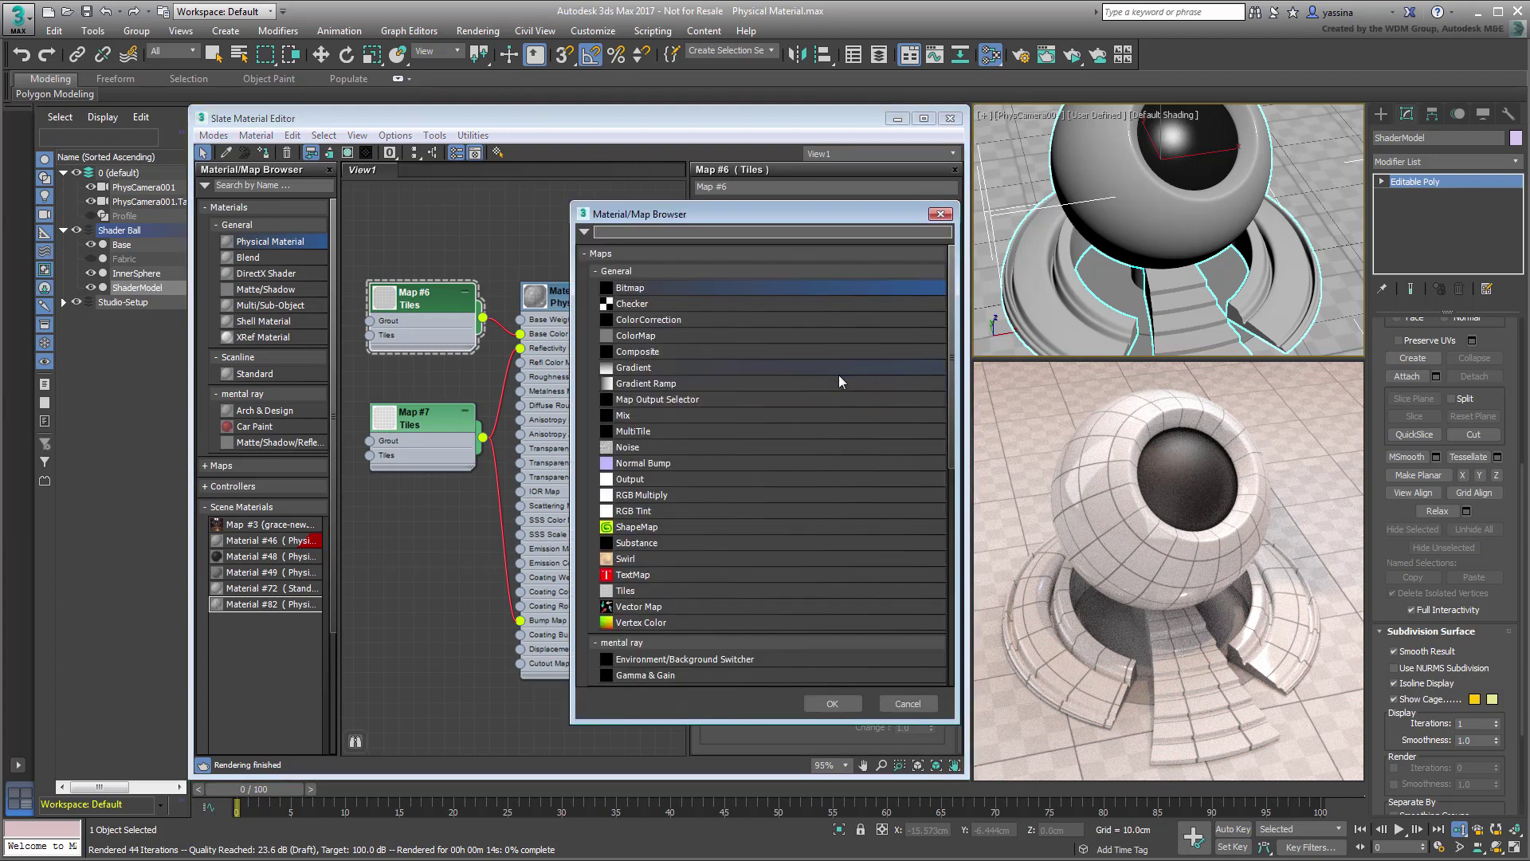
pyautogui.doubleClick(661, 284)
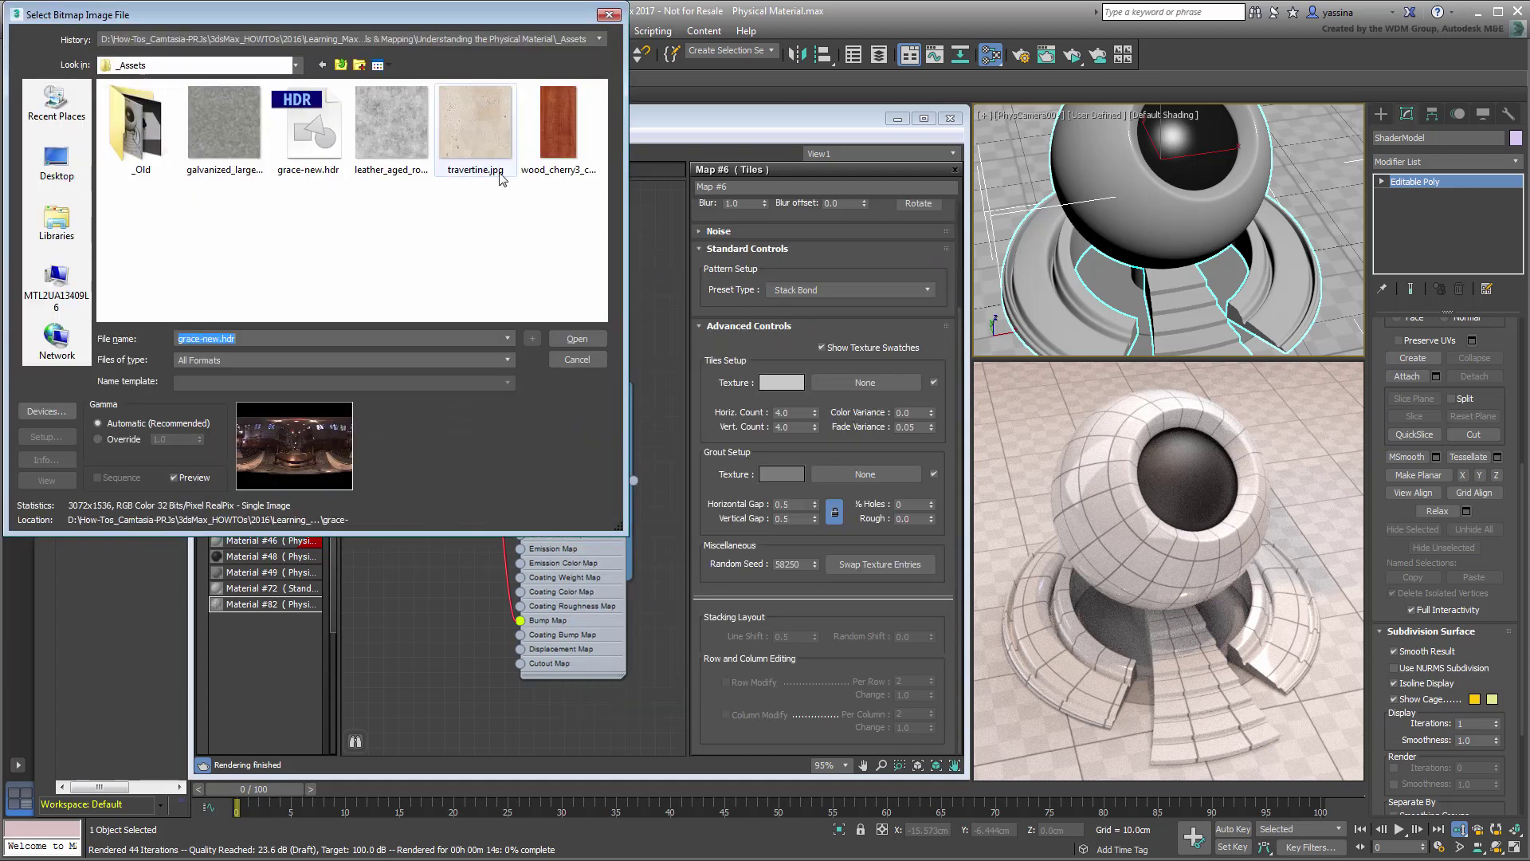
pyautogui.click(476, 131)
pyautogui.click(577, 347)
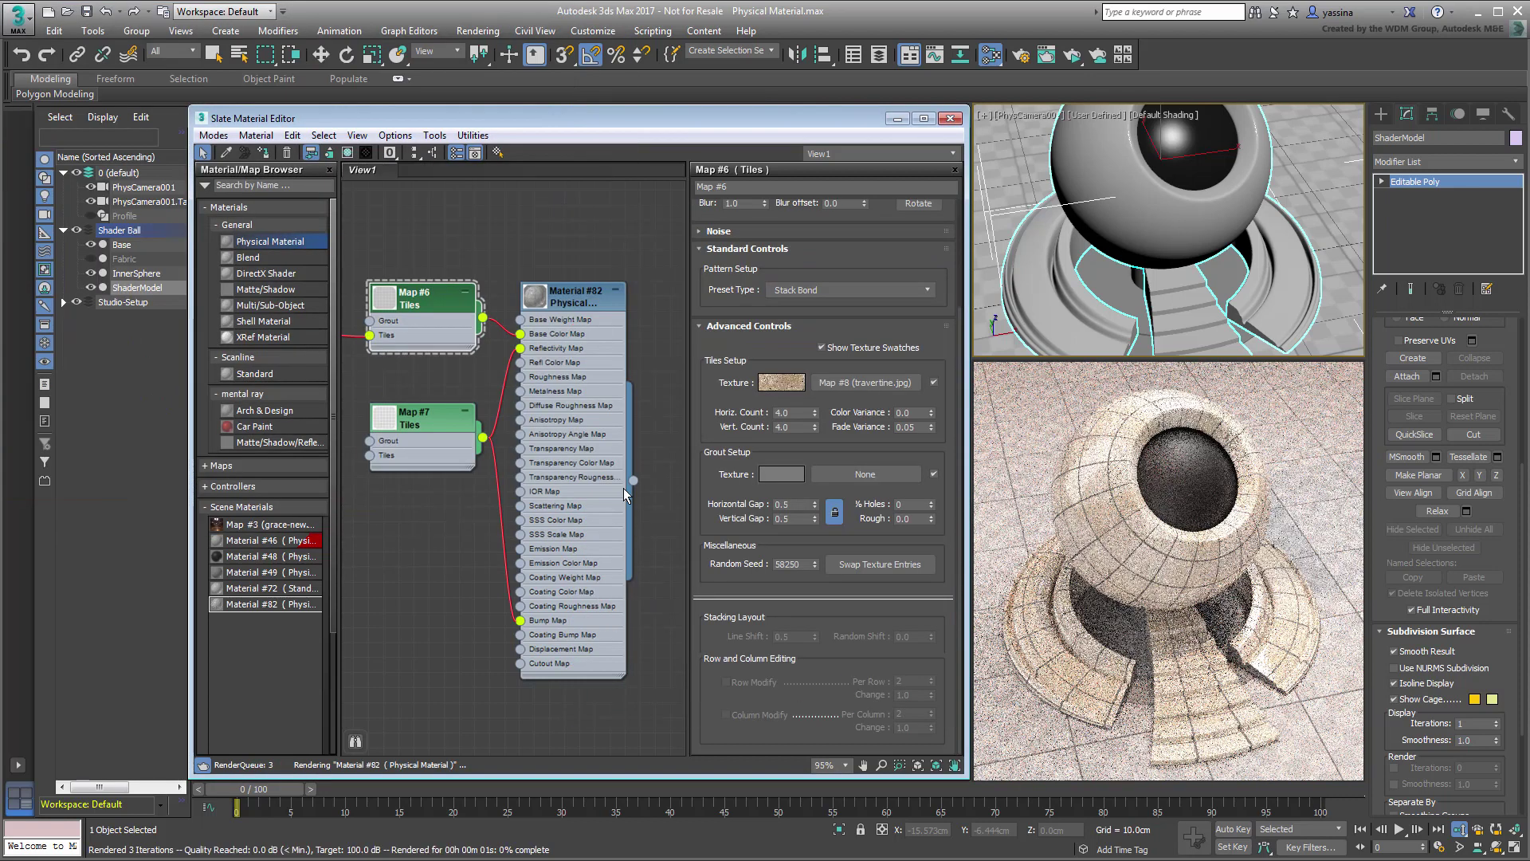
# Step: Set the travertine bitmap's U and V tiling to 0.5
pyautogui.scroll(-4, 438, 392)
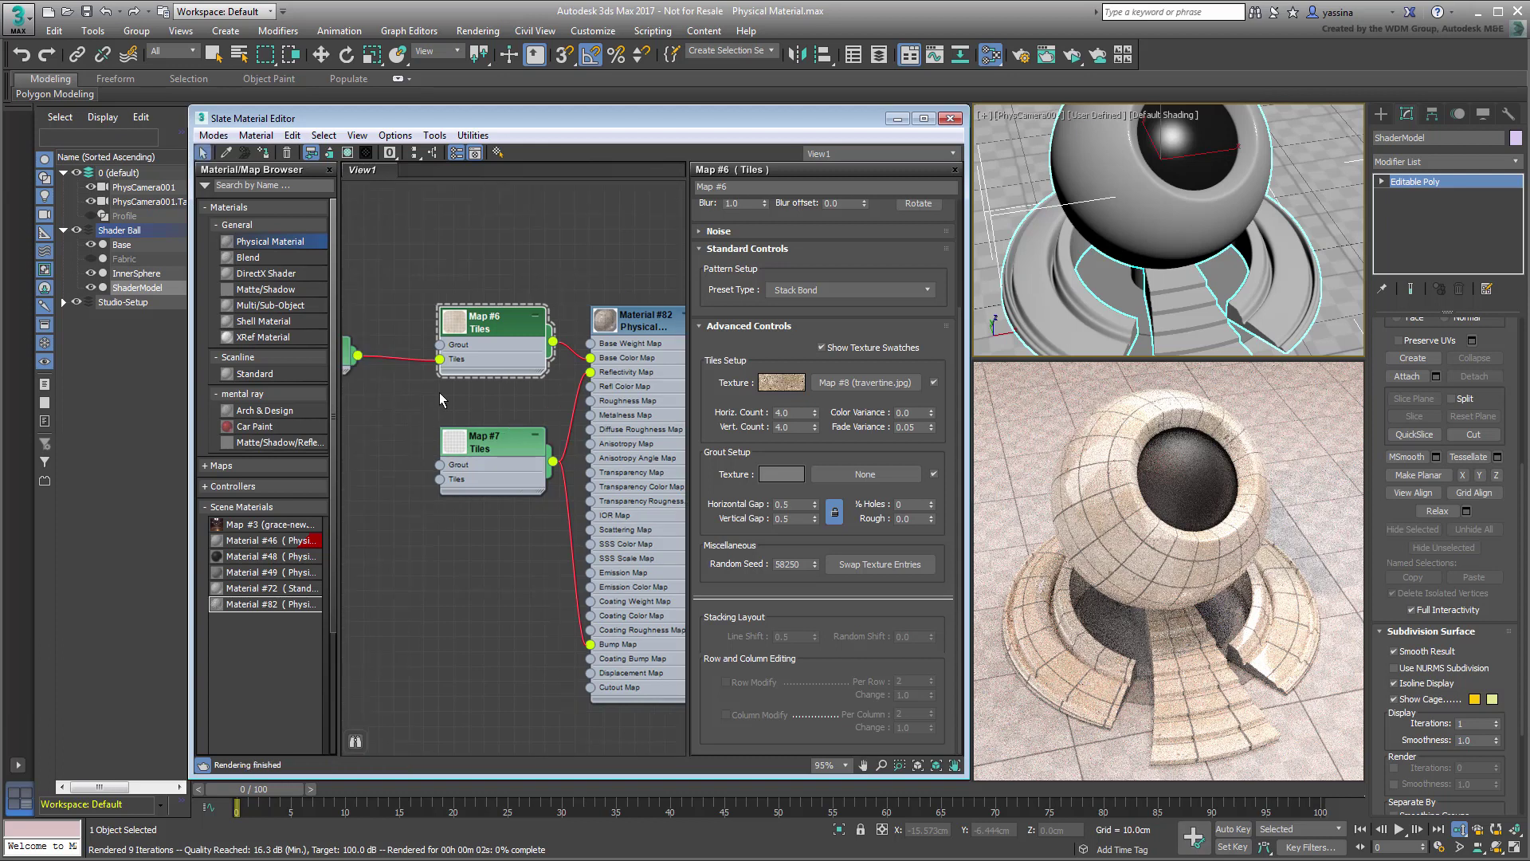
pyautogui.moveTo(416, 394); pyautogui.dragTo(464, 364, button='middle')
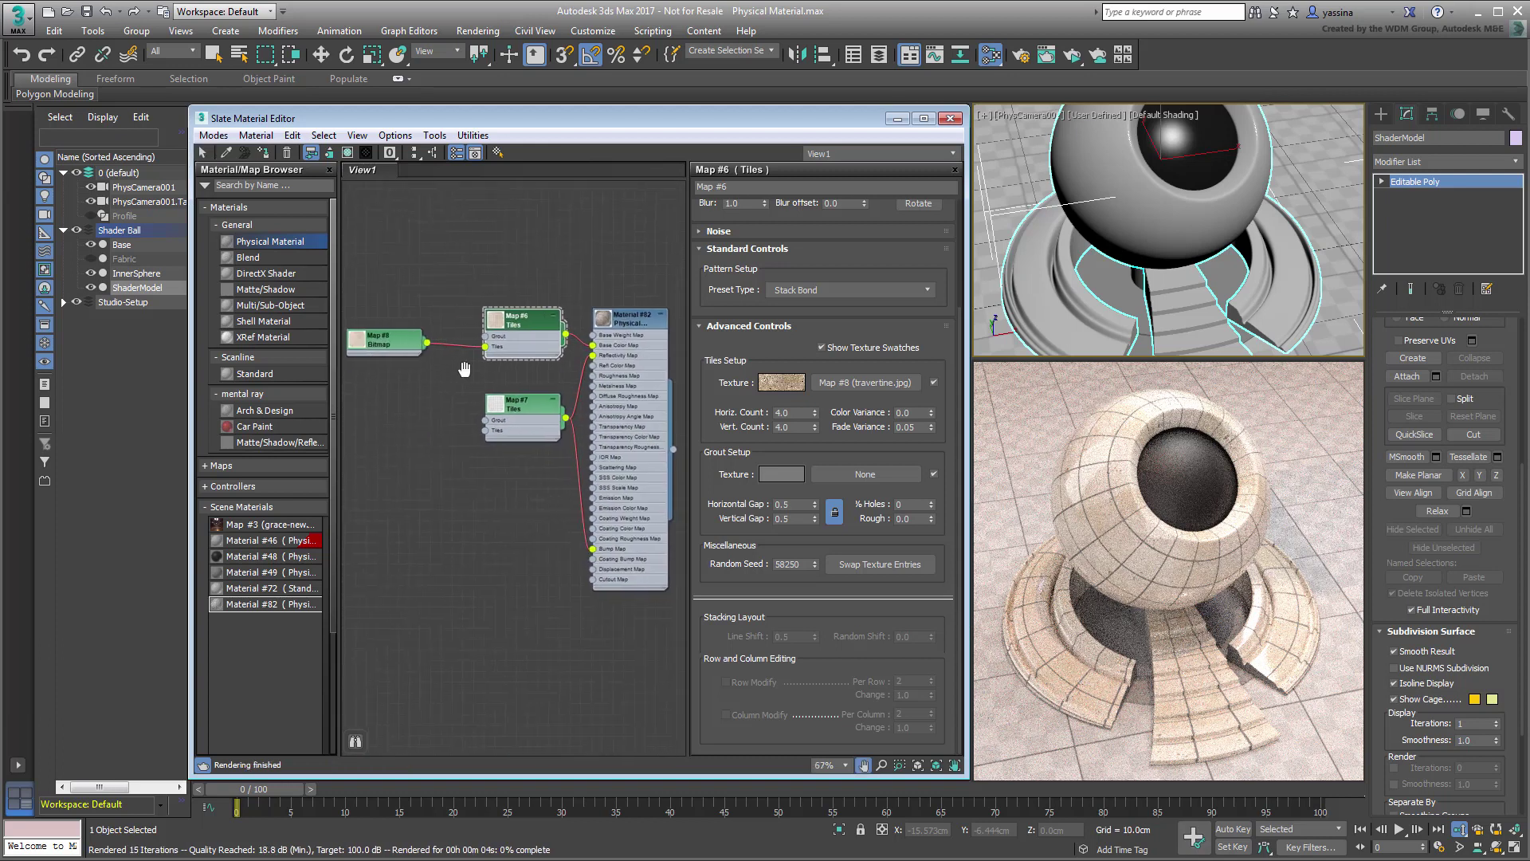
pyautogui.doubleClick(395, 345)
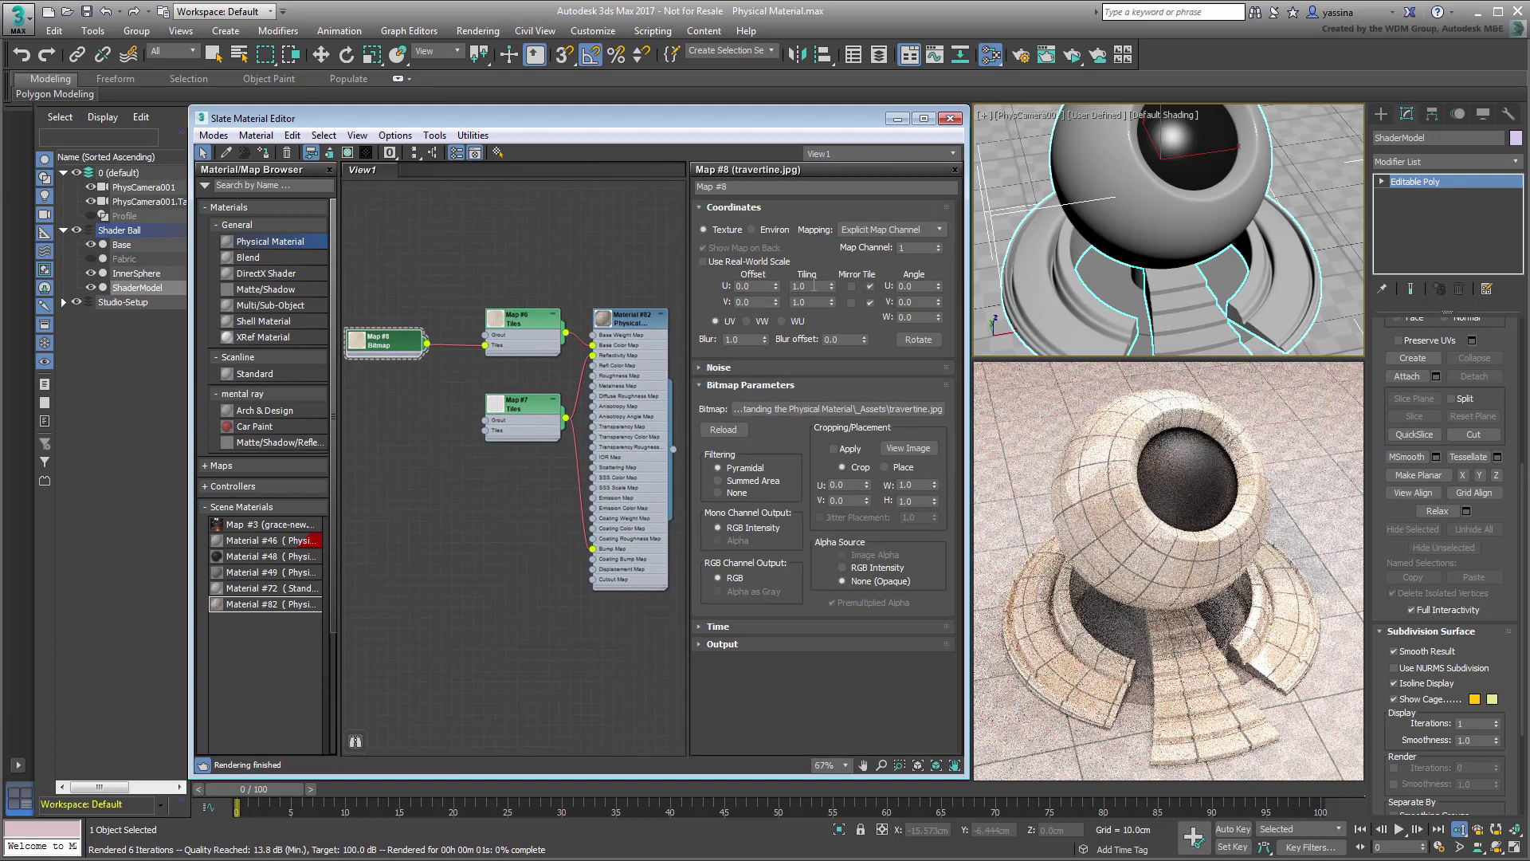
pyautogui.click(801, 285)
pyautogui.write('0.5')
pyautogui.press('Tab')
pyautogui.write('0.5')
pyautogui.press('Return')
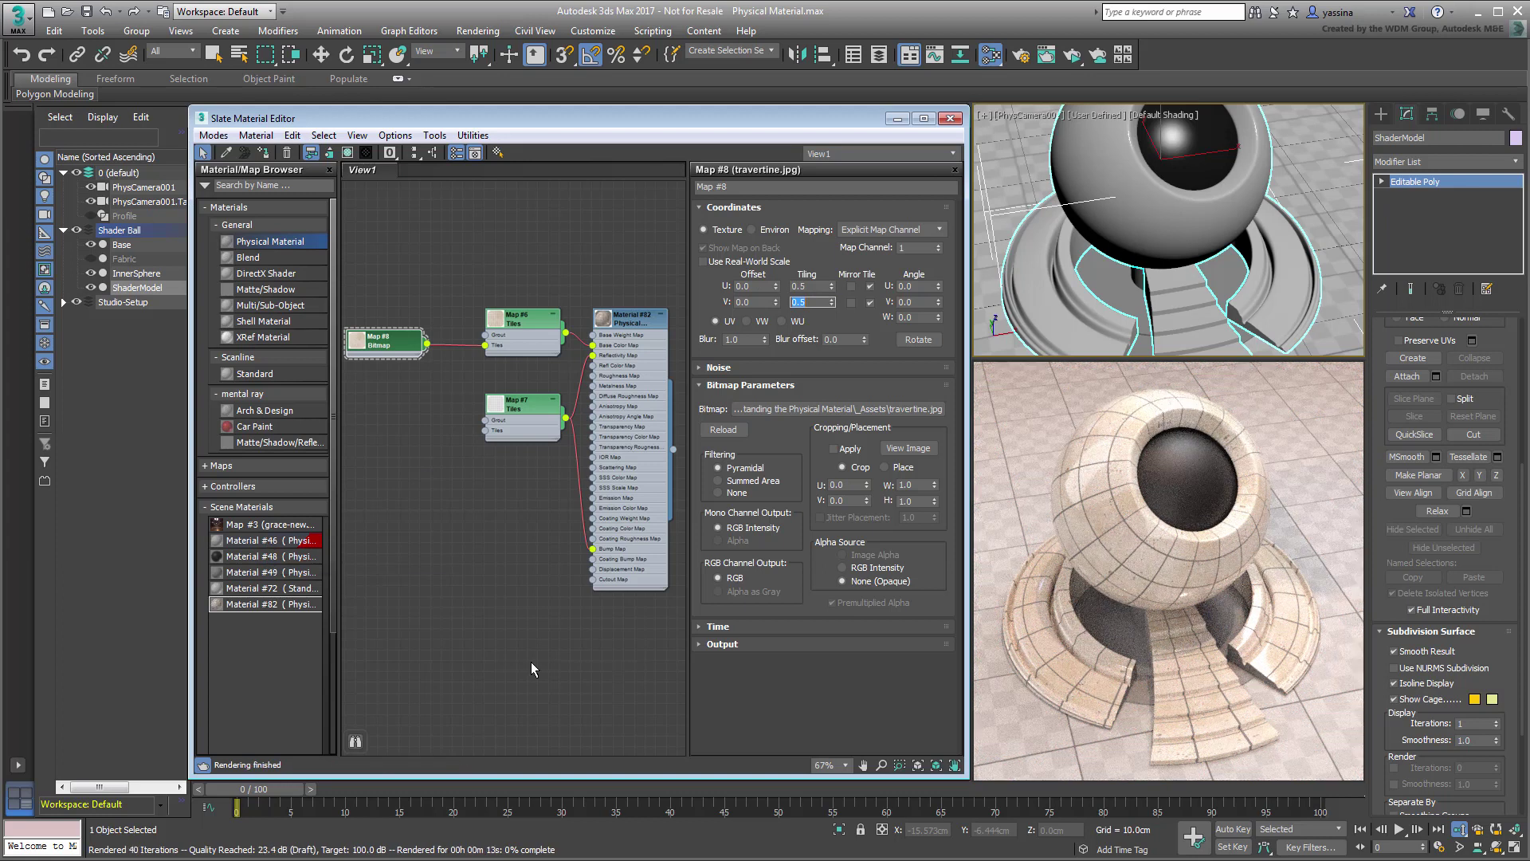
# Step: Delete the tile material and its map nodes from the node view and add a new Physical Material
pyautogui.moveTo(647, 255); pyautogui.dragTo(378, 620)
pyautogui.press('Delete')
pyautogui.moveTo(316, 286); pyautogui.dragTo(551, 344)
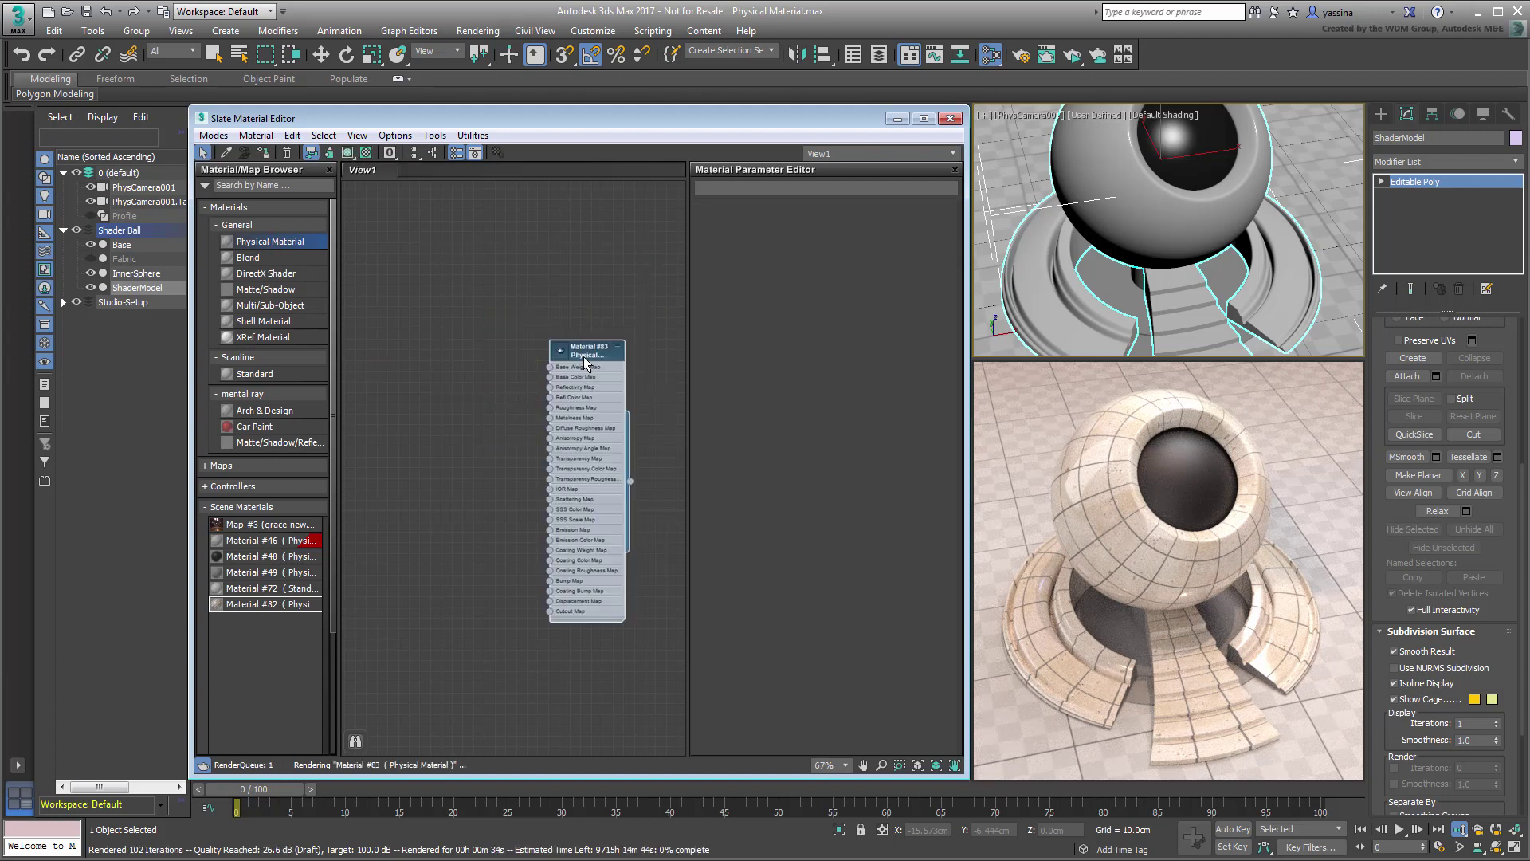
# Step: Switch the new Physical Material to Advanced mode and assign it to the shader ball
pyautogui.scroll(2, 588, 360)
pyautogui.doubleClick(540, 335)
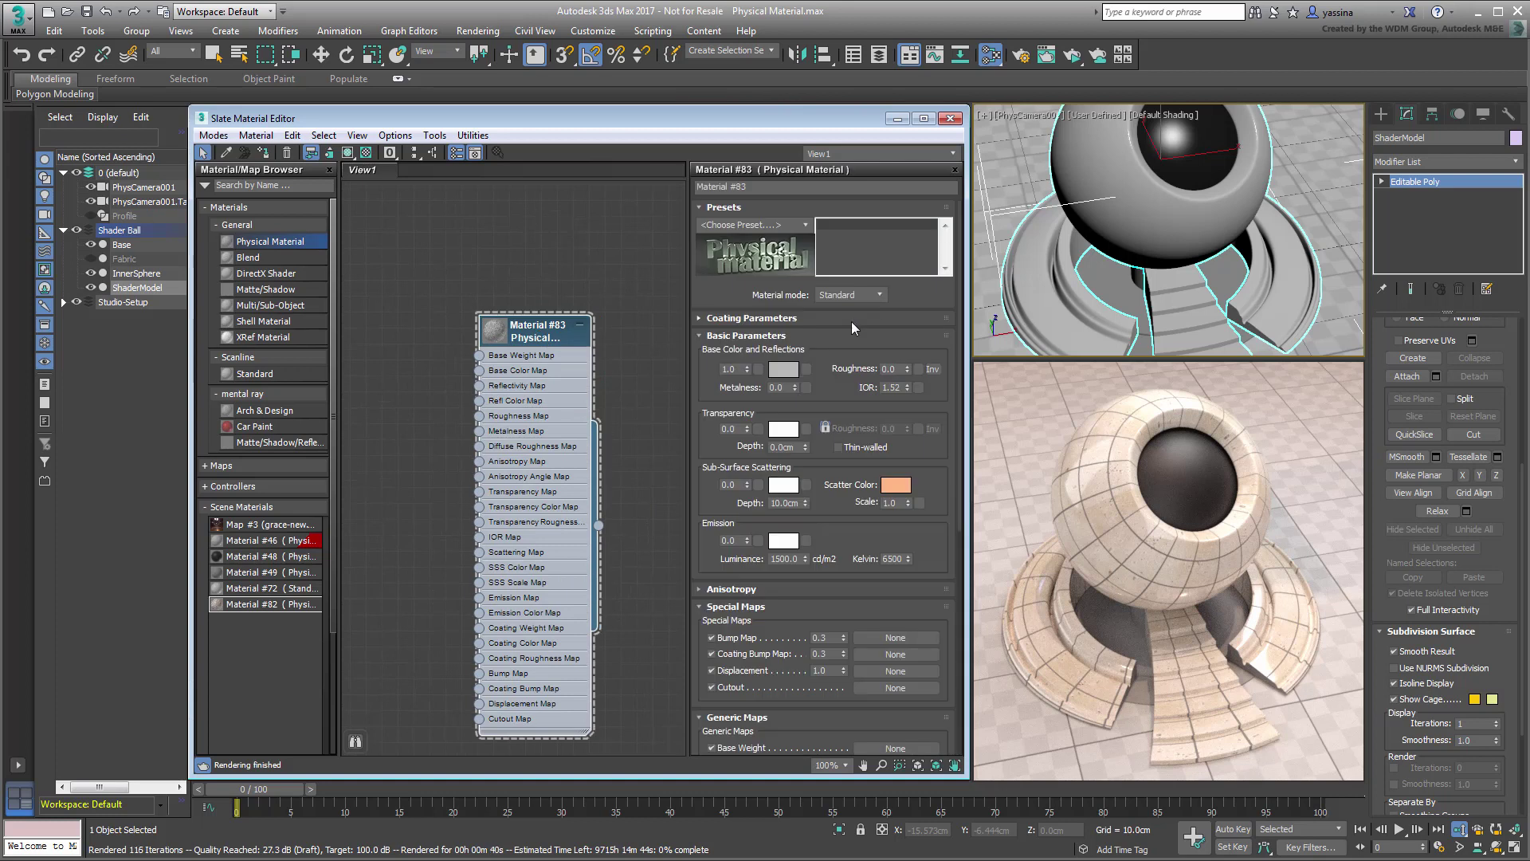
pyautogui.click(847, 295)
pyautogui.click(867, 318)
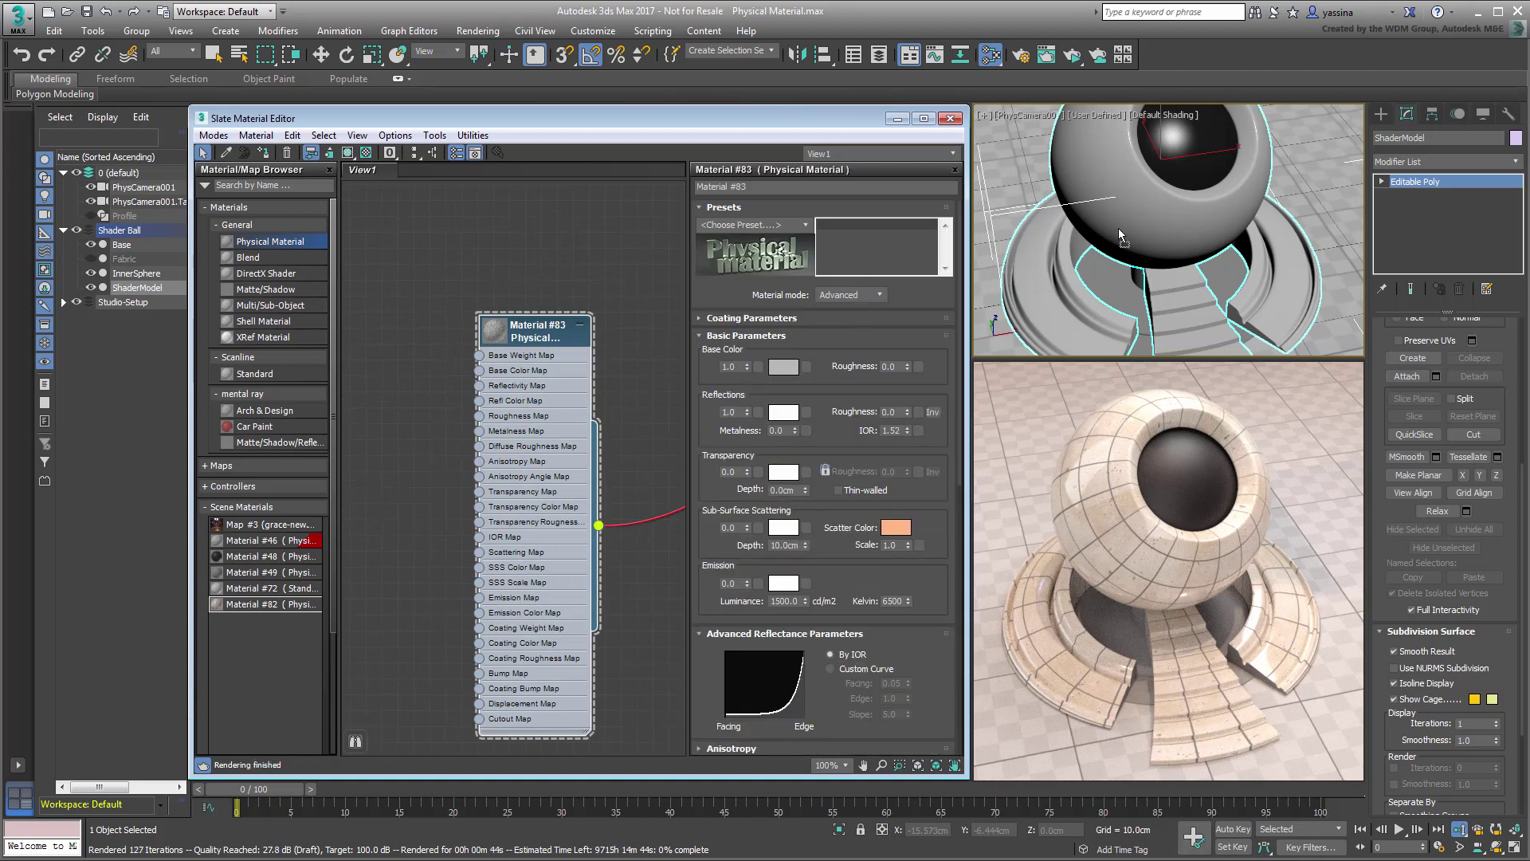
pyautogui.moveTo(647, 489); pyautogui.dragTo(648, 439, button='middle')
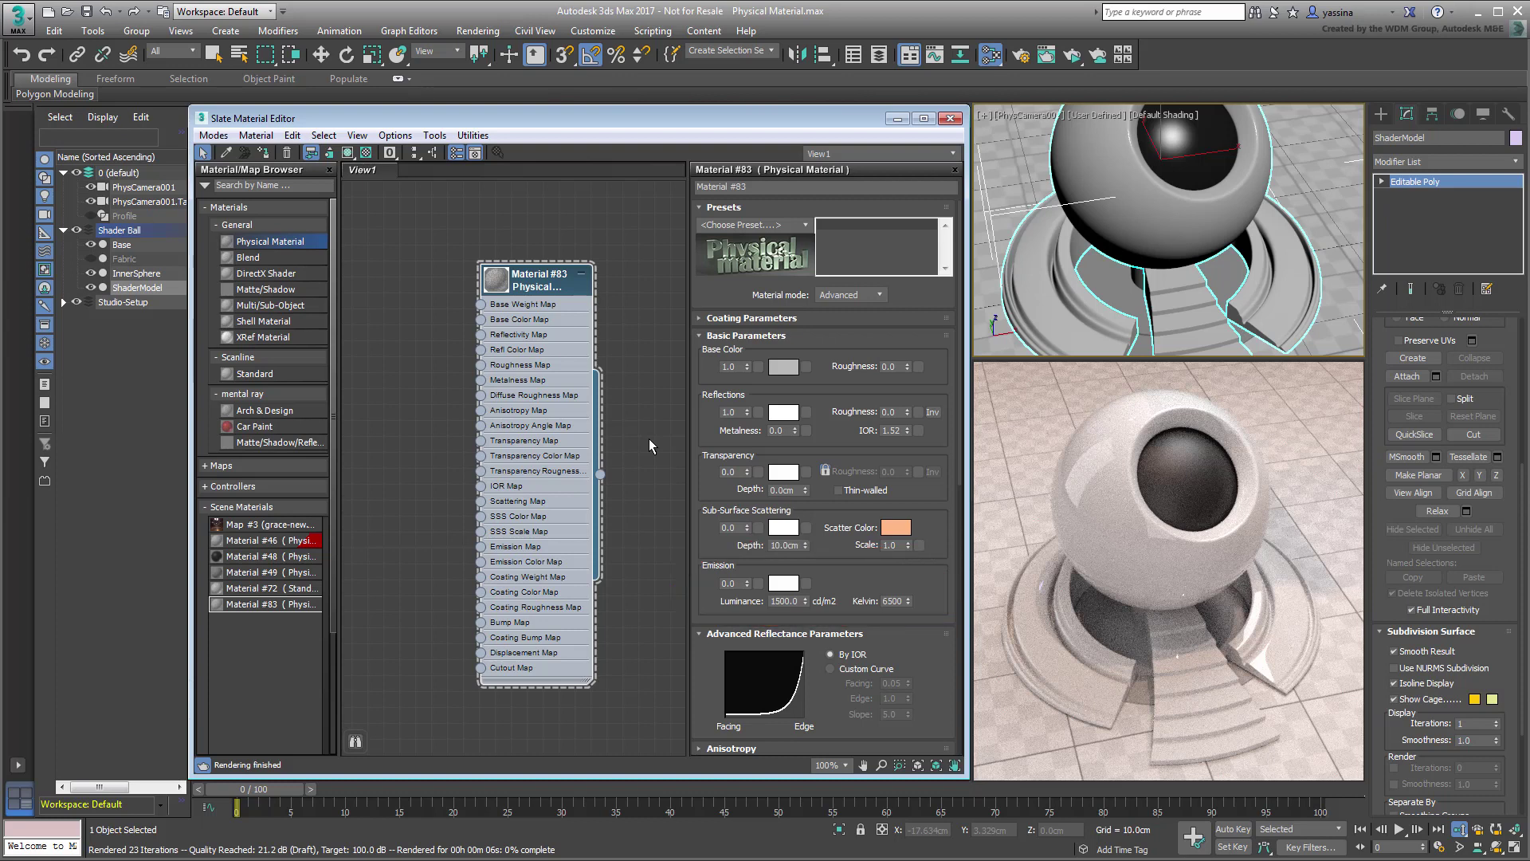
# Step: Raise the material's emission weight to 1.0 and pick a pale yellow emission color
pyautogui.moveTo(747, 584); pyautogui.dragTo(756, 425)
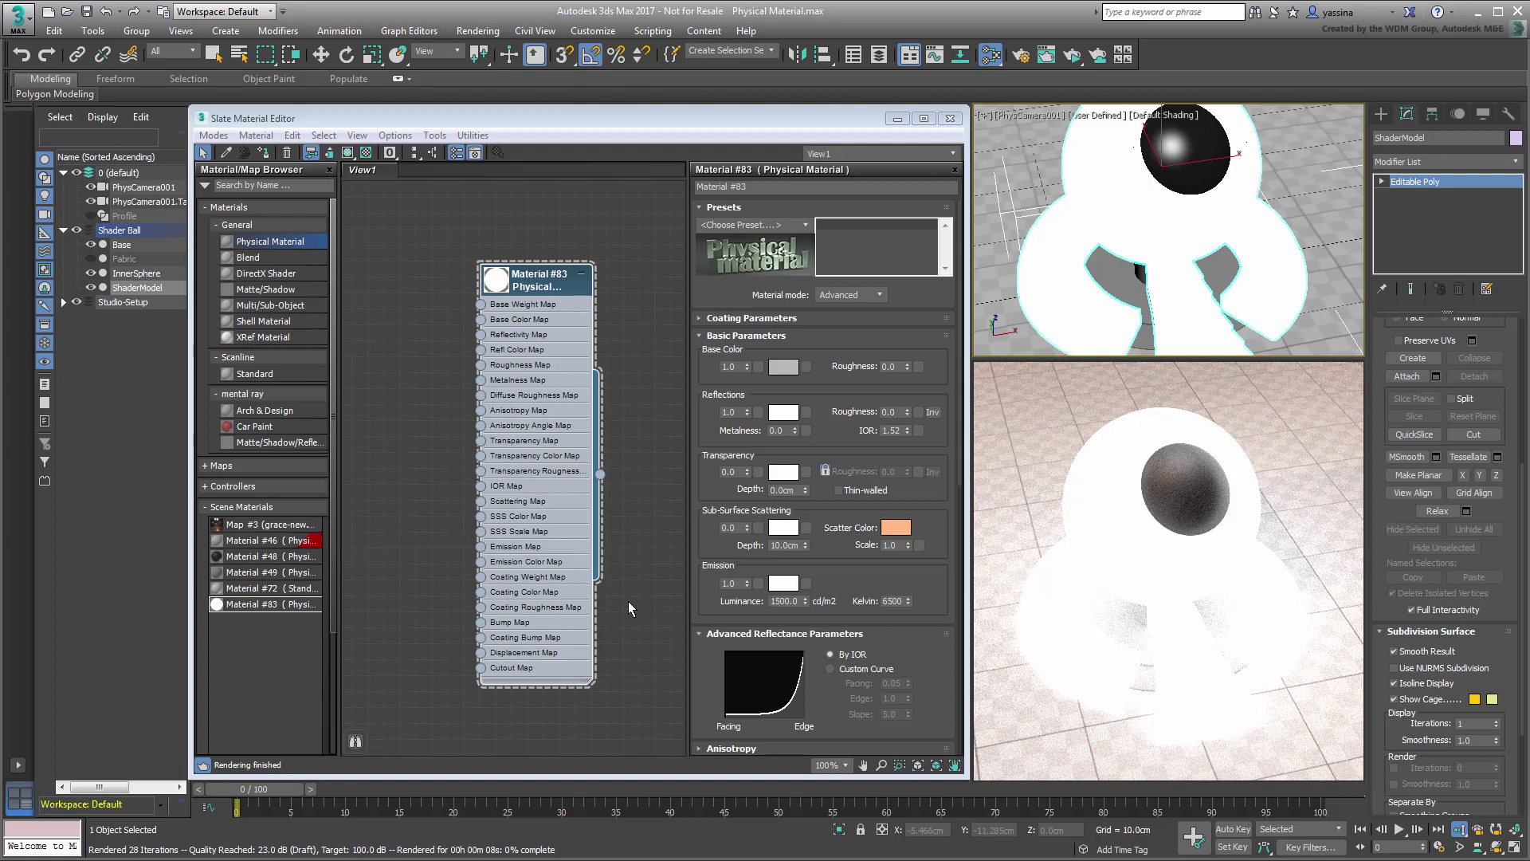
pyautogui.click(781, 583)
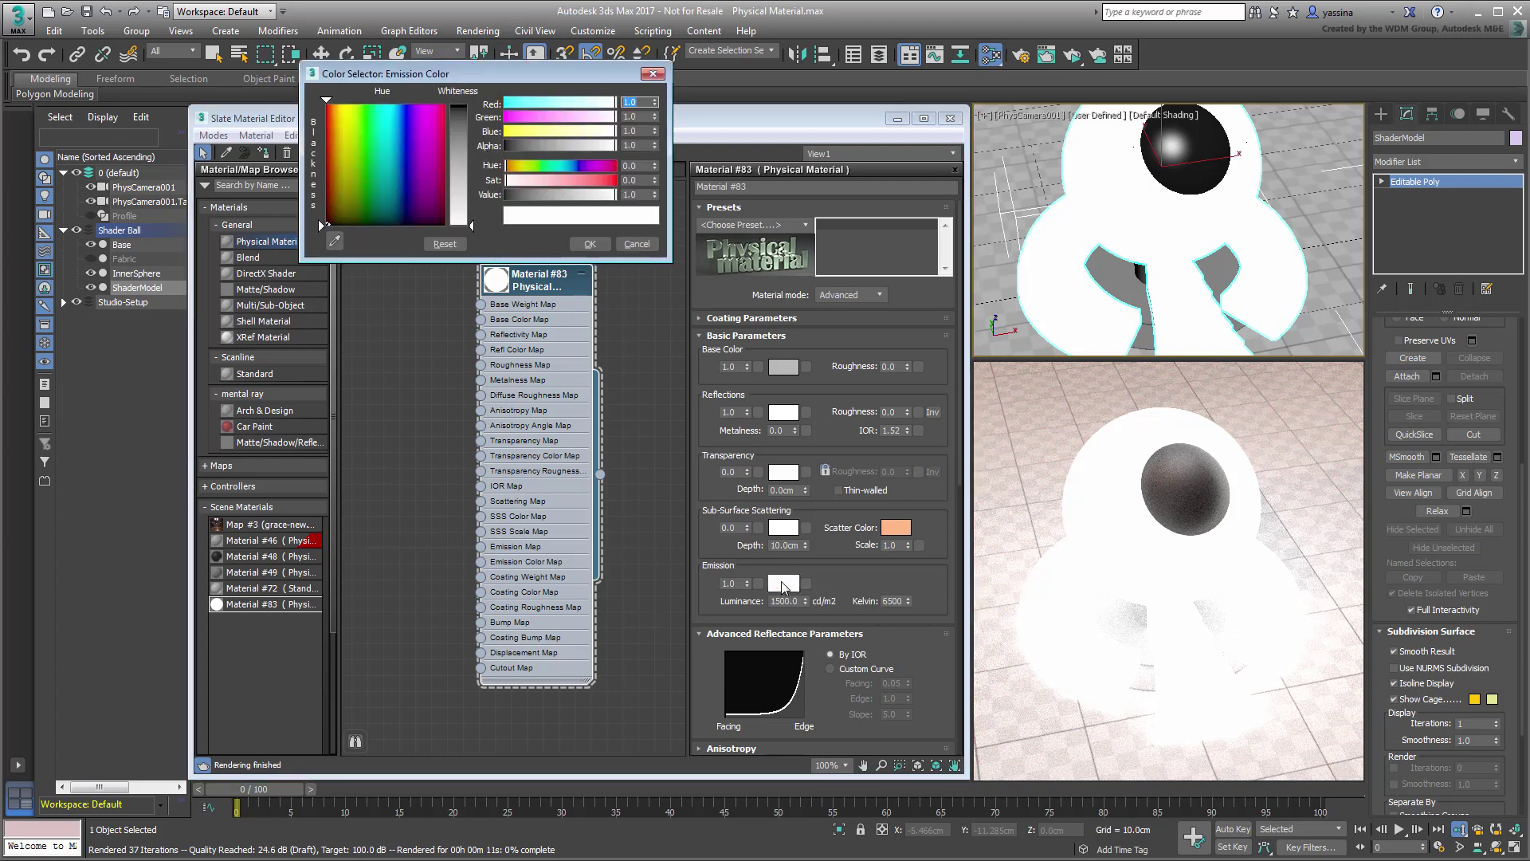
pyautogui.moveTo(344, 151); pyautogui.dragTo(340, 124)
pyautogui.moveTo(459, 224); pyautogui.dragTo(459, 171)
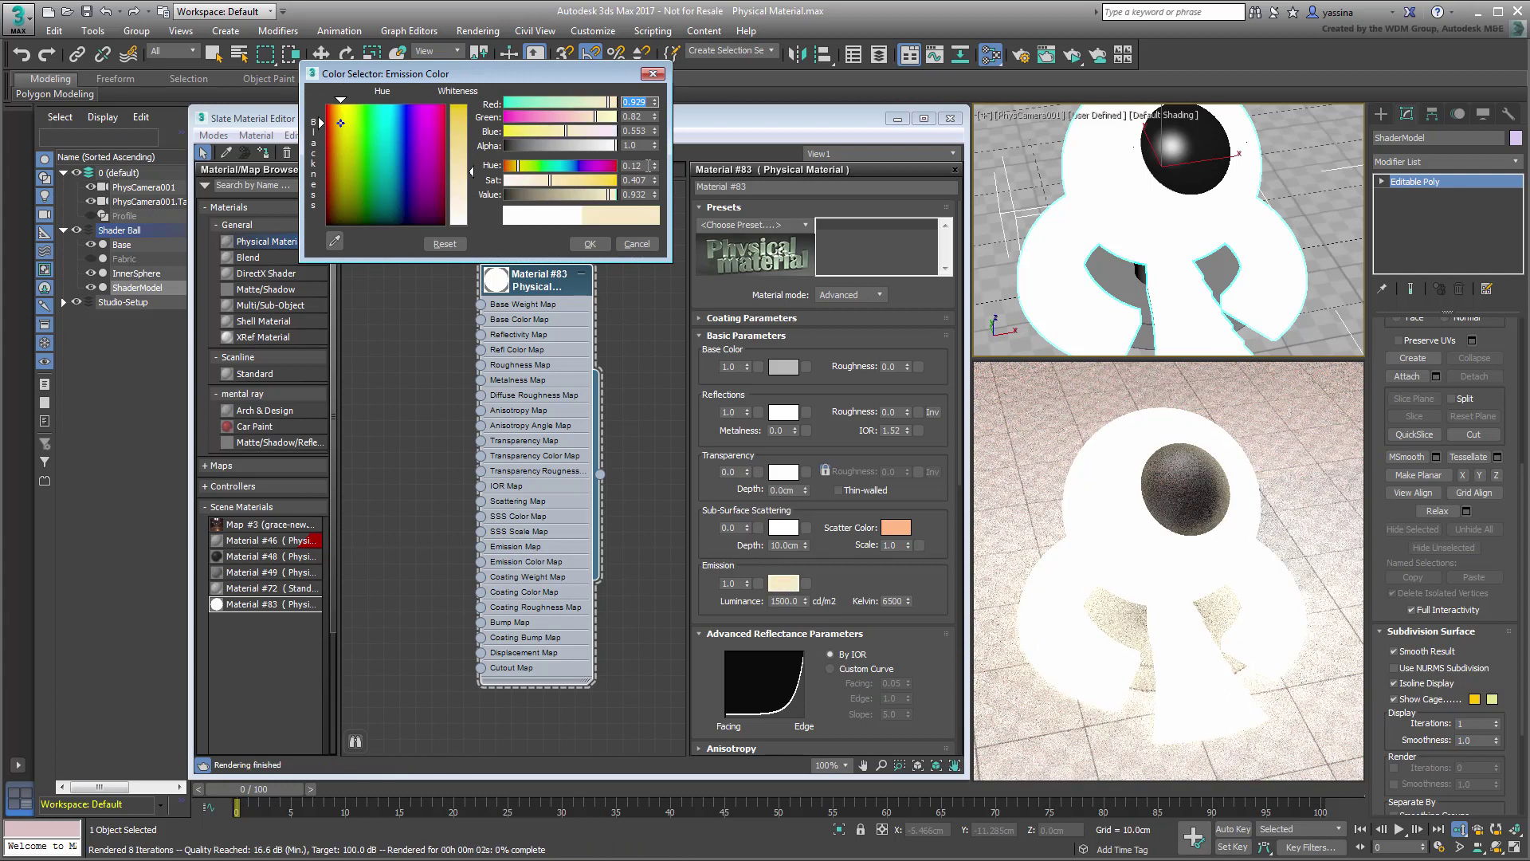
# Step: Set the emission color to hue 0.135, saturation 0.775 and value 0.9
pyautogui.doubleClick(634, 166)
pyautogui.write('0.135')
pyautogui.press('Tab')
pyautogui.write('0.775')
pyautogui.press('Tab')
pyautogui.write('0.9')
pyautogui.press('Return')
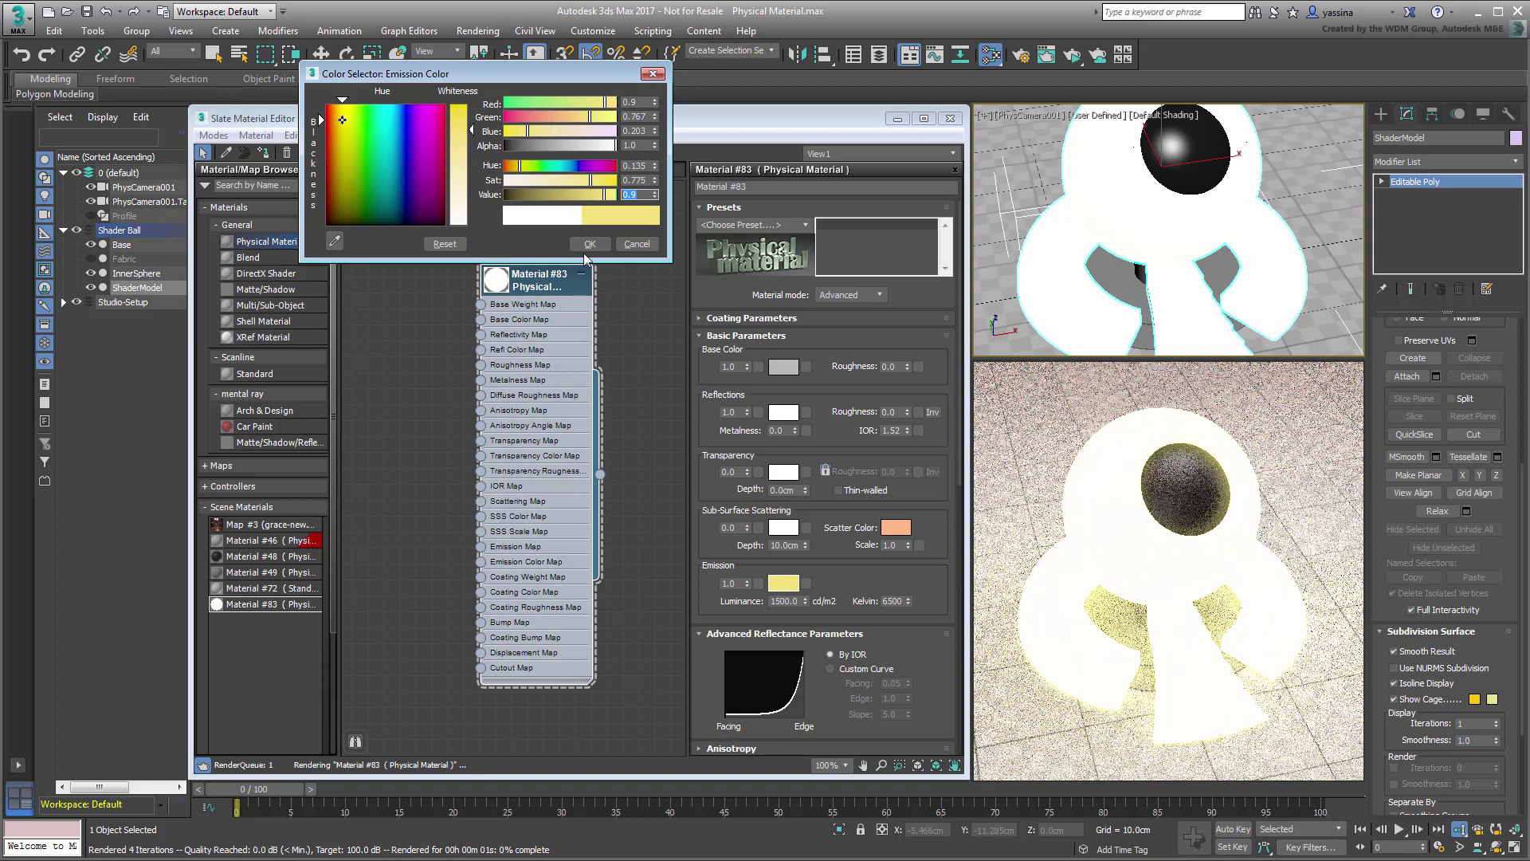
pyautogui.click(589, 245)
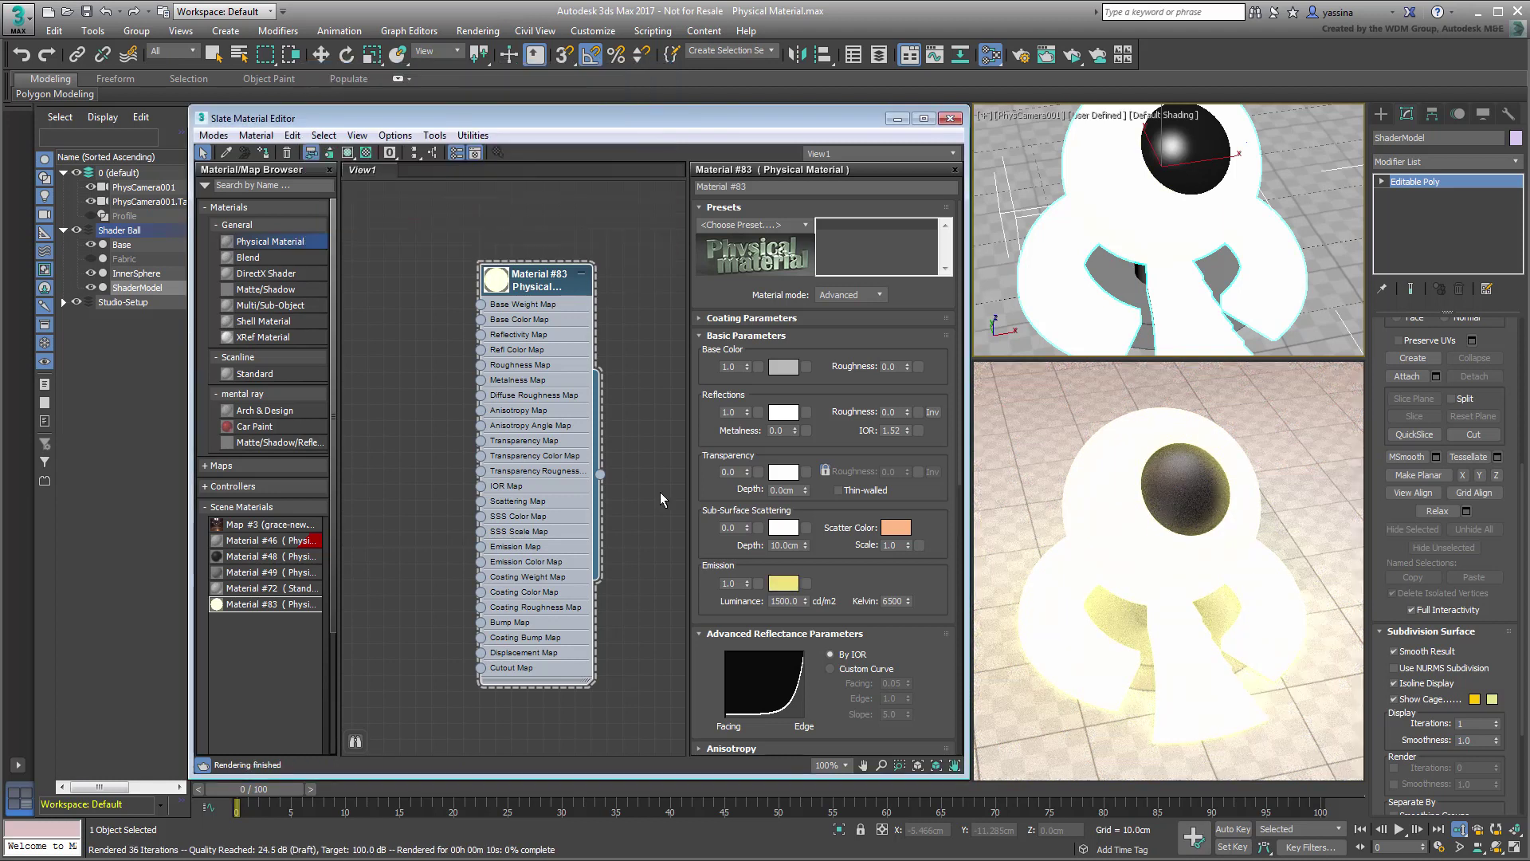
# Step: Set the emission's color temperature to 3000 Kelvin and its luminance to 3000 cd/m2
pyautogui.doubleClick(893, 601)
pyautogui.write('3000')
pyautogui.press('Return')
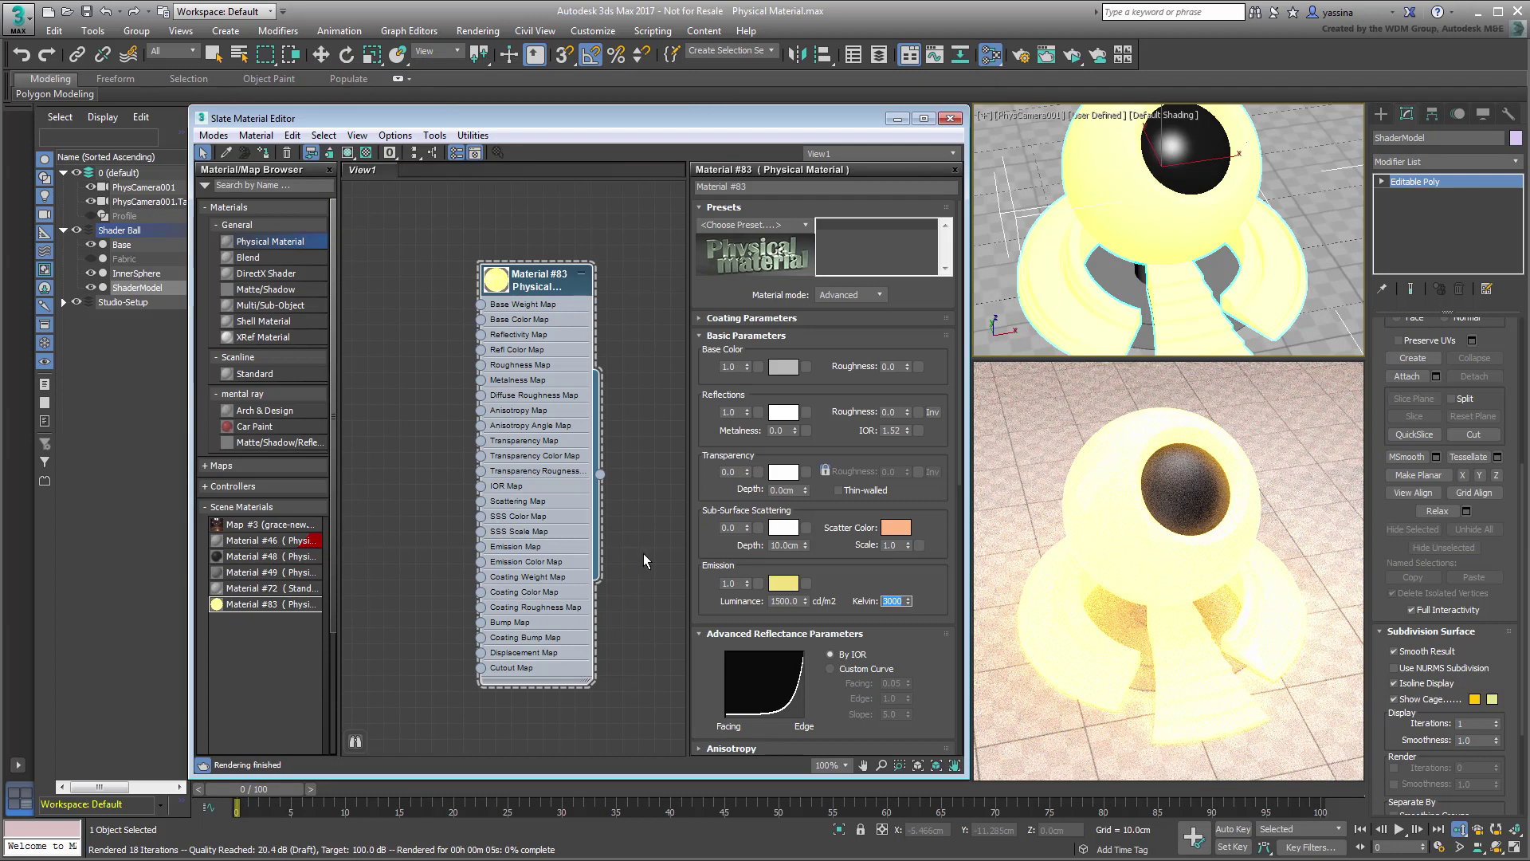
pyautogui.doubleClick(797, 601)
pyautogui.write('3000')
pyautogui.press('Return')
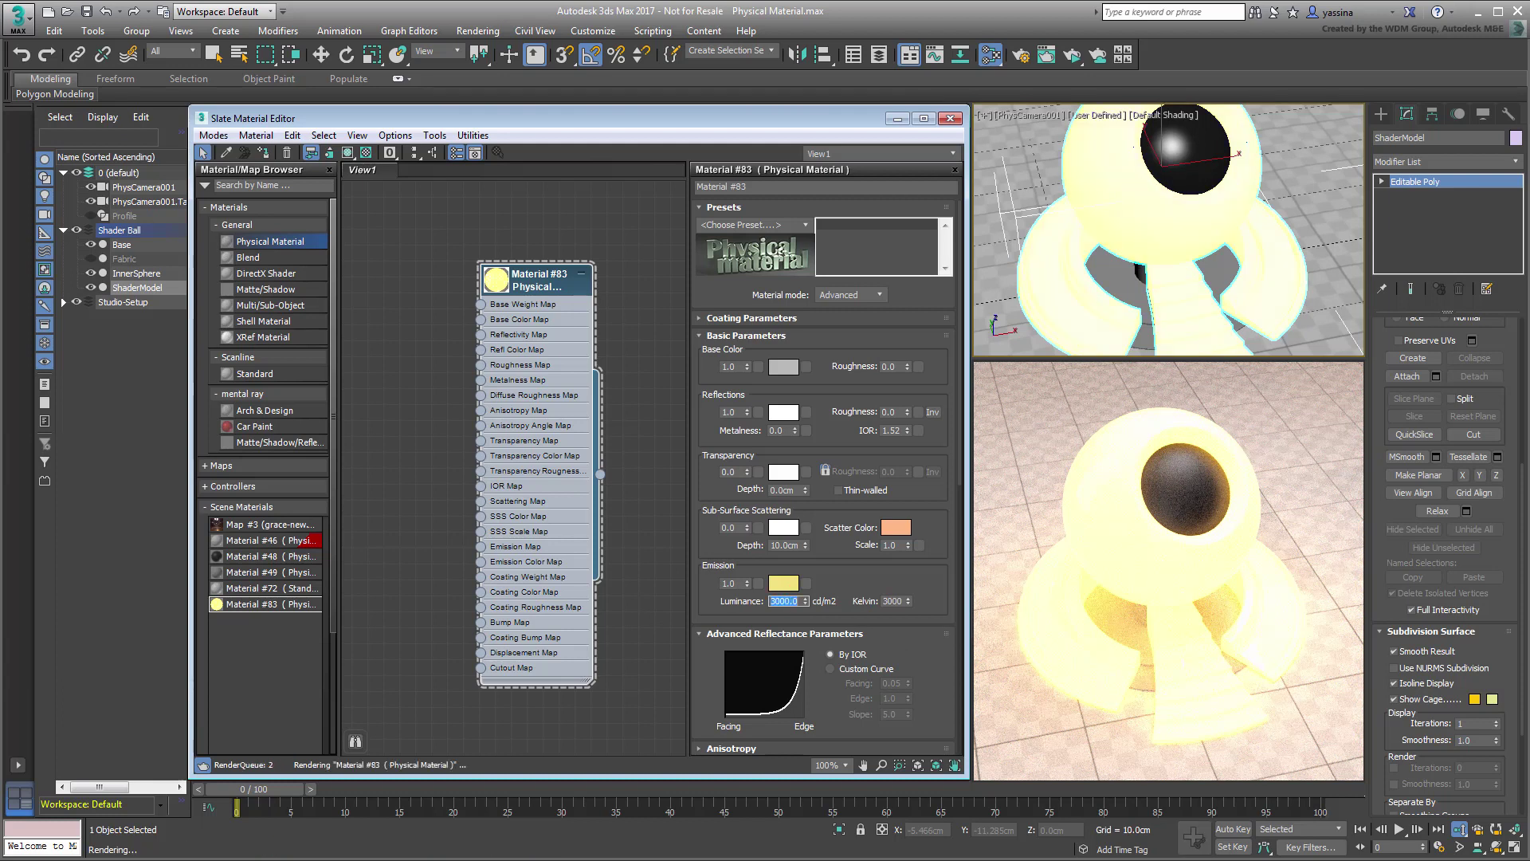